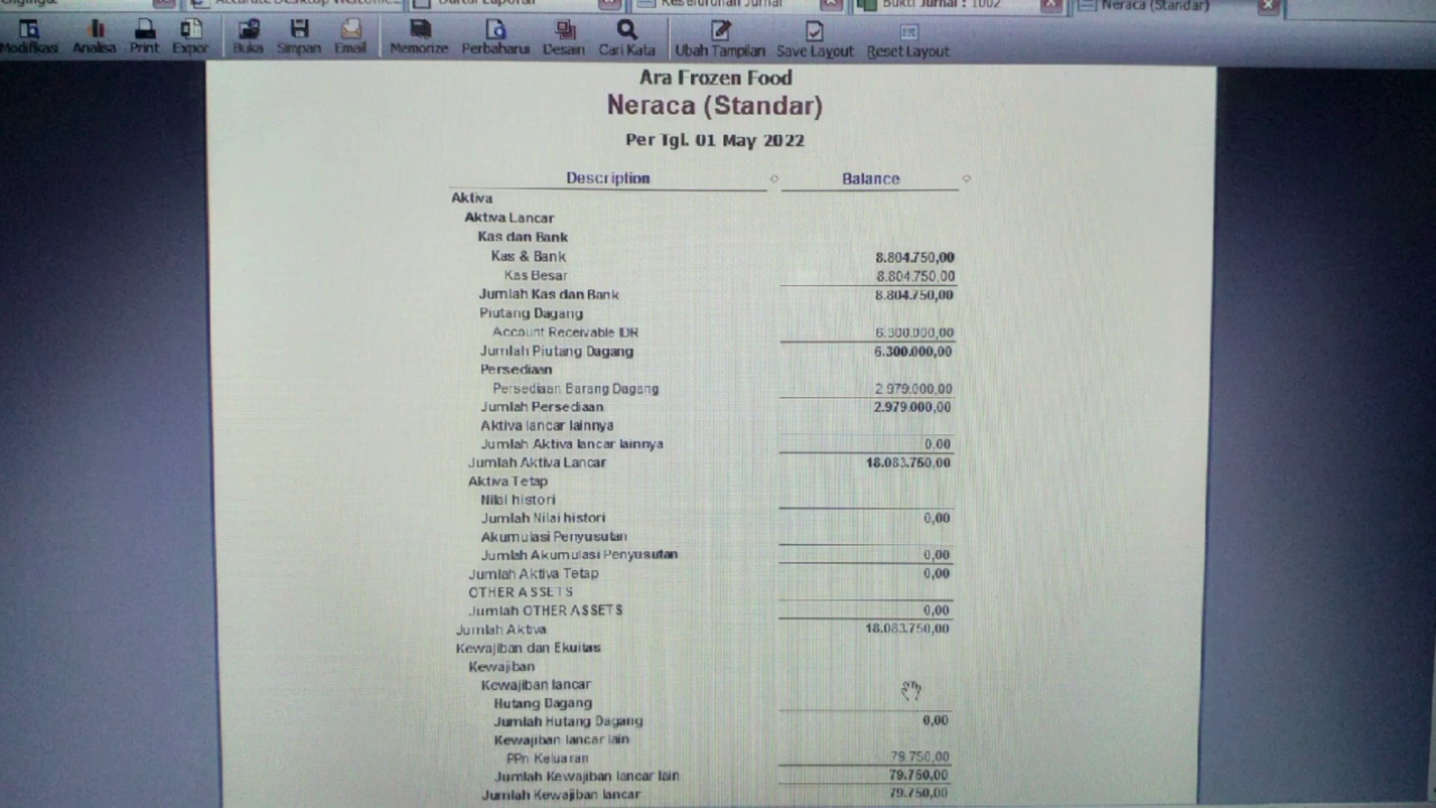
- Examine the lower part of the Neraca (Standar) balance sheet, including the liabilities section
{"action": "scroll", "coordinate": [911, 689], "scroll_direction": "down", "scroll_amount": 5}
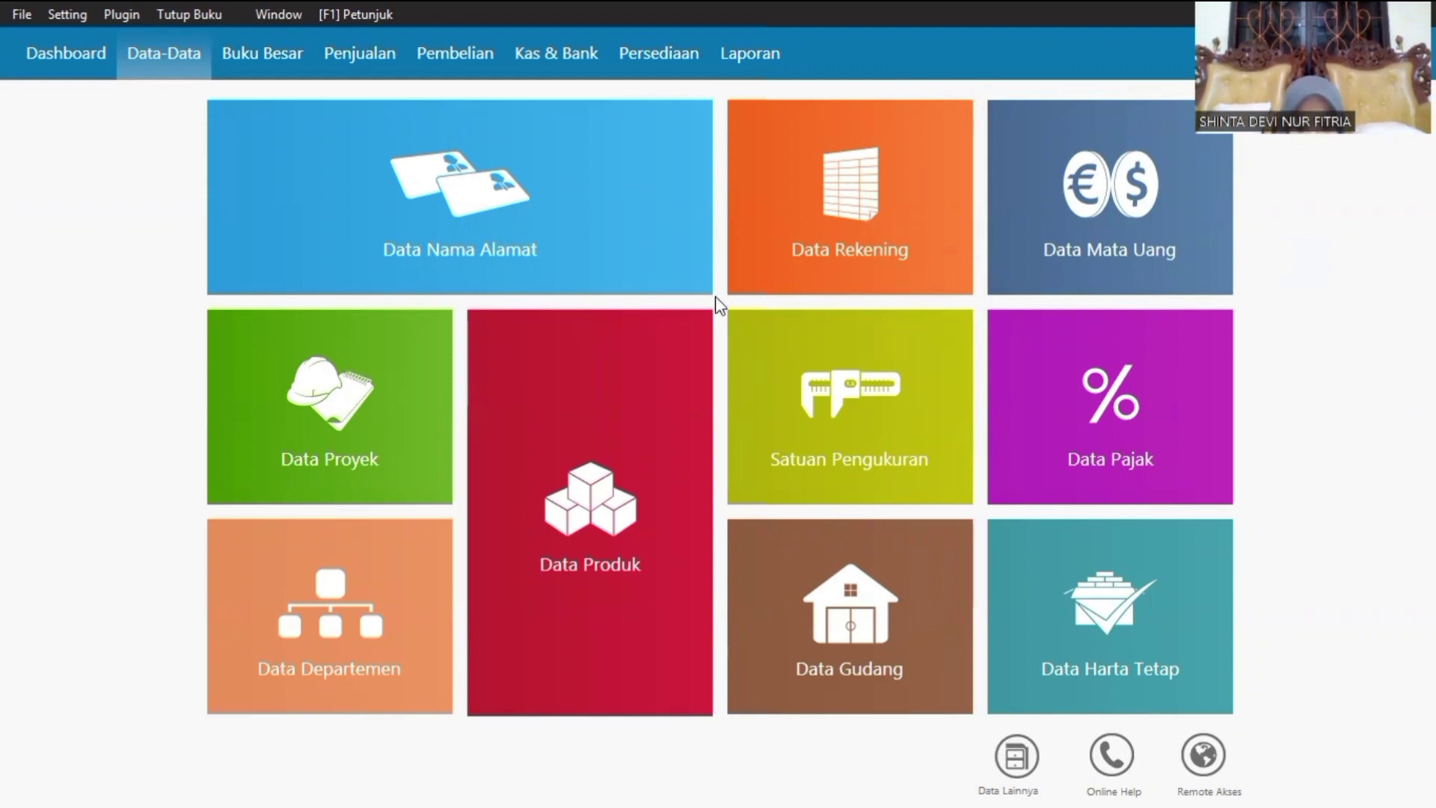
- Fill in a new customer record with PT FIRMA as the company name and Company as its Jenis, and check its address page
{"action": "mouse_move", "coordinate": [487, 231]}
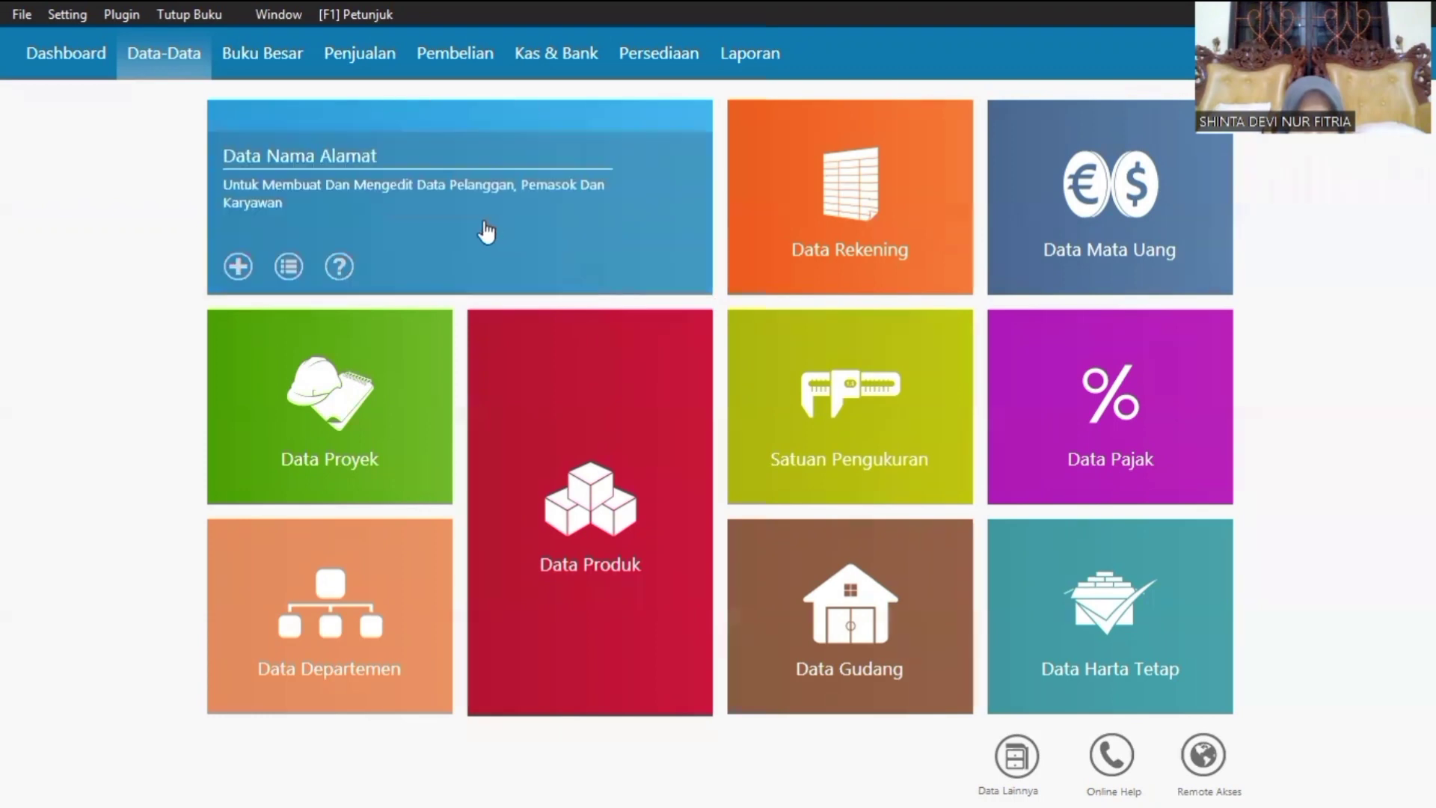
{"action": "left_click", "coordinate": [286, 263]}
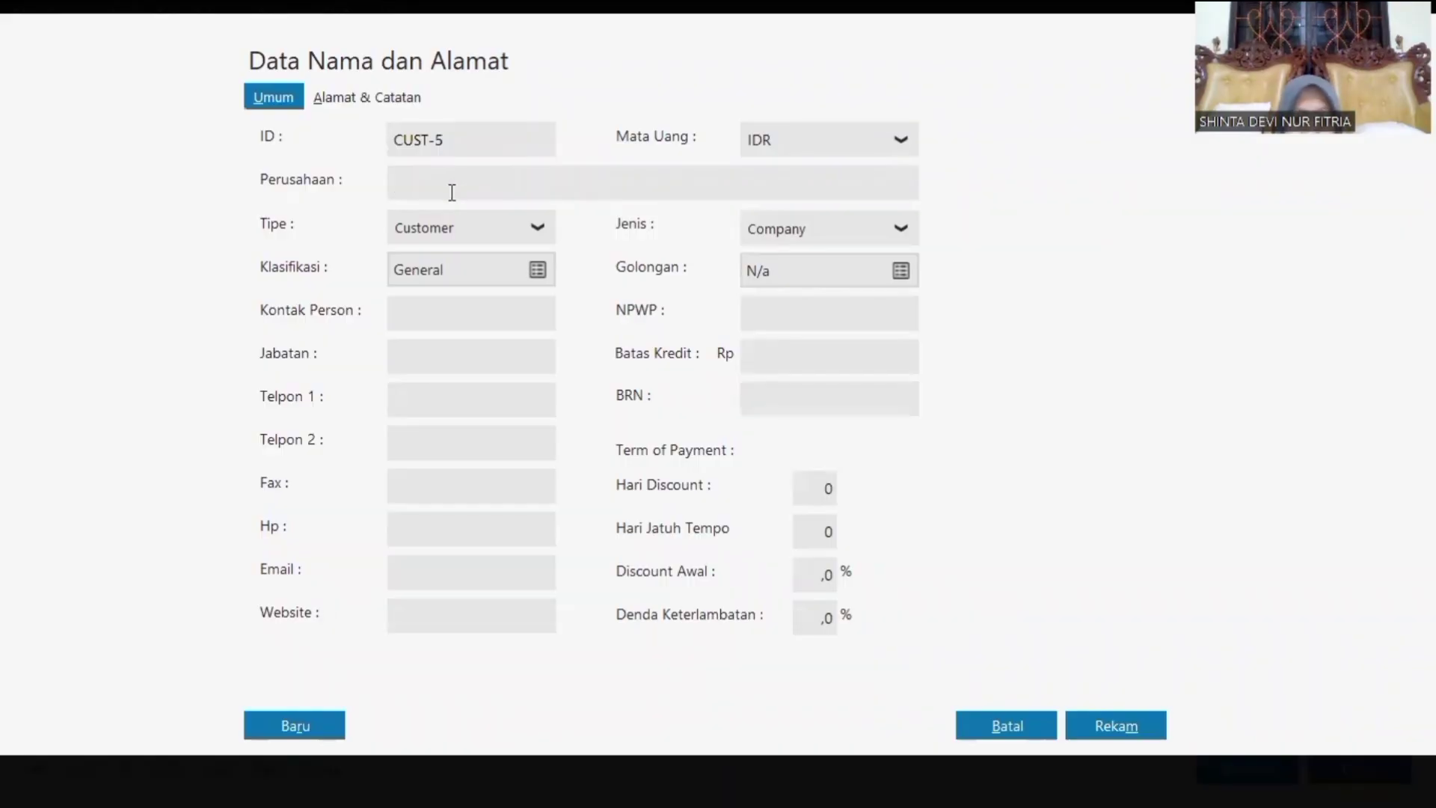
{"action": "left_click", "coordinate": [452, 193]}
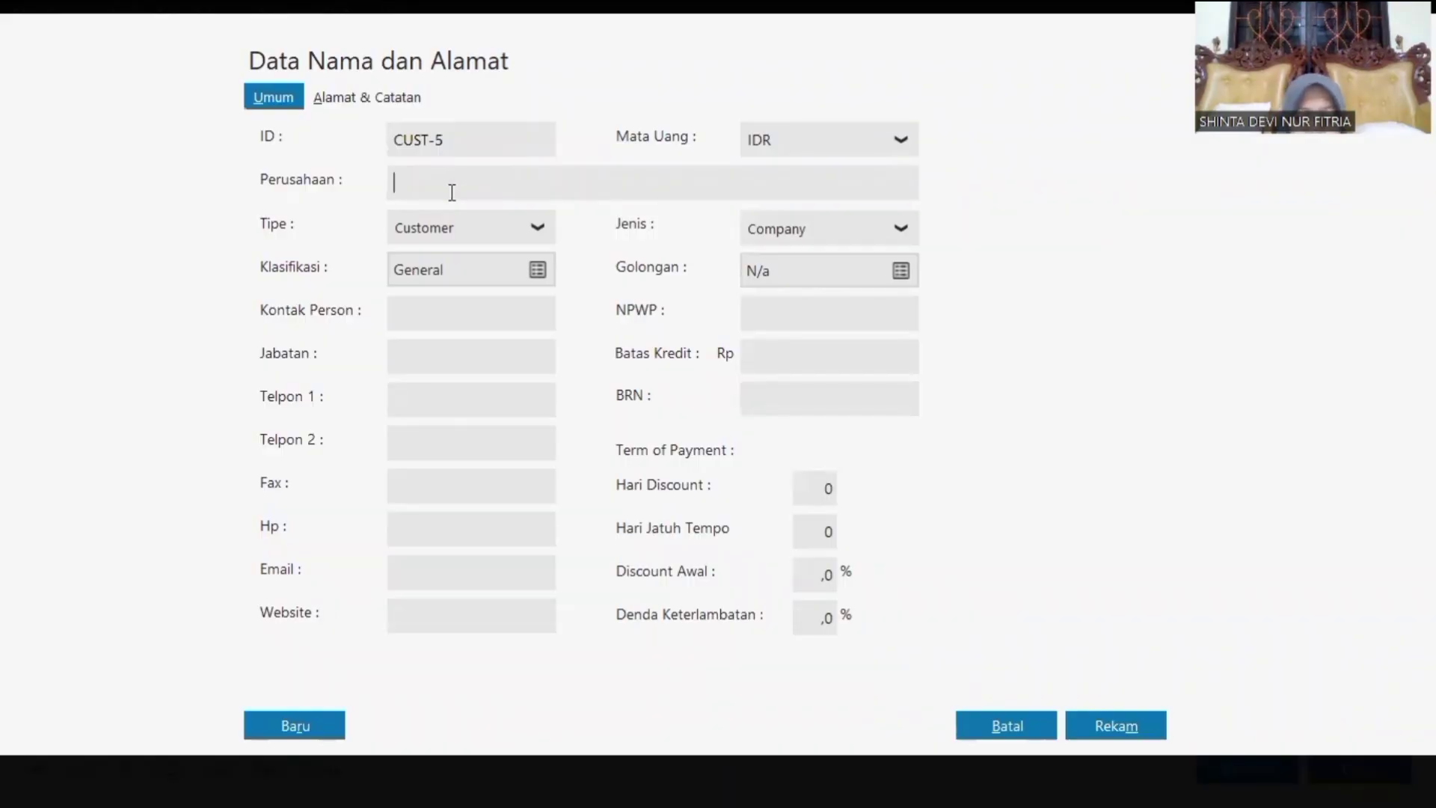
{"action": "type", "text": "PT FIRMA"}
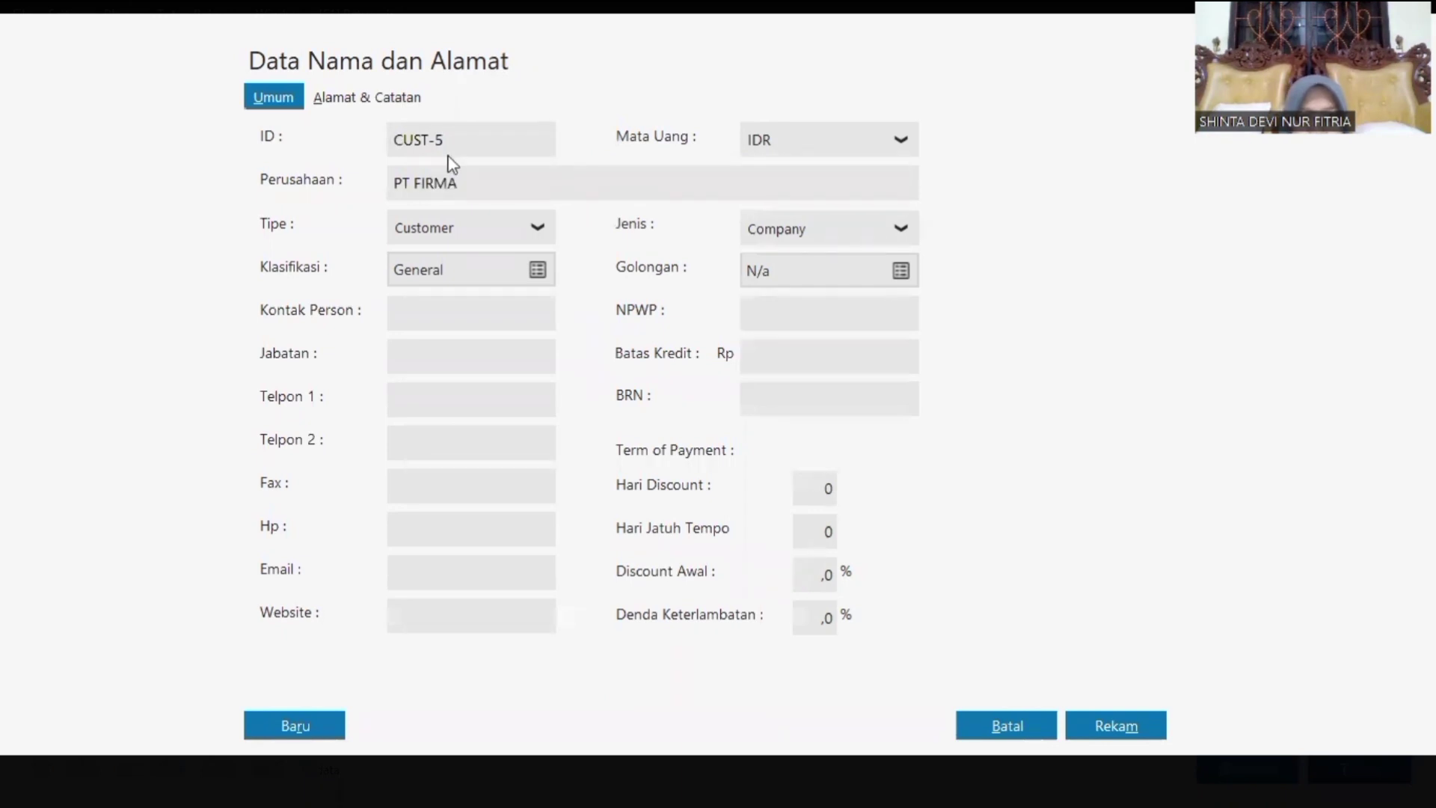
{"action": "left_click", "coordinate": [903, 227]}
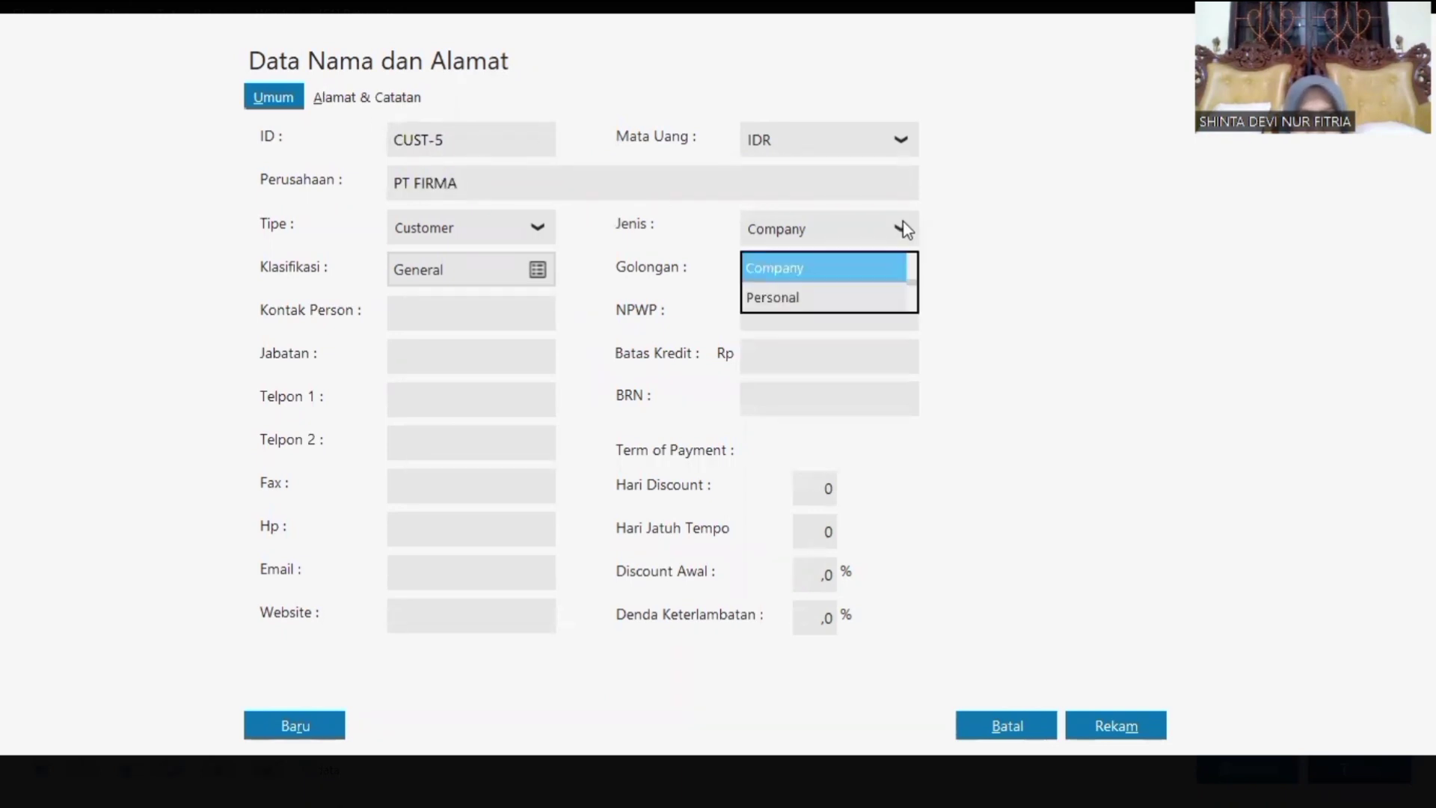
{"action": "left_click", "coordinate": [900, 229]}
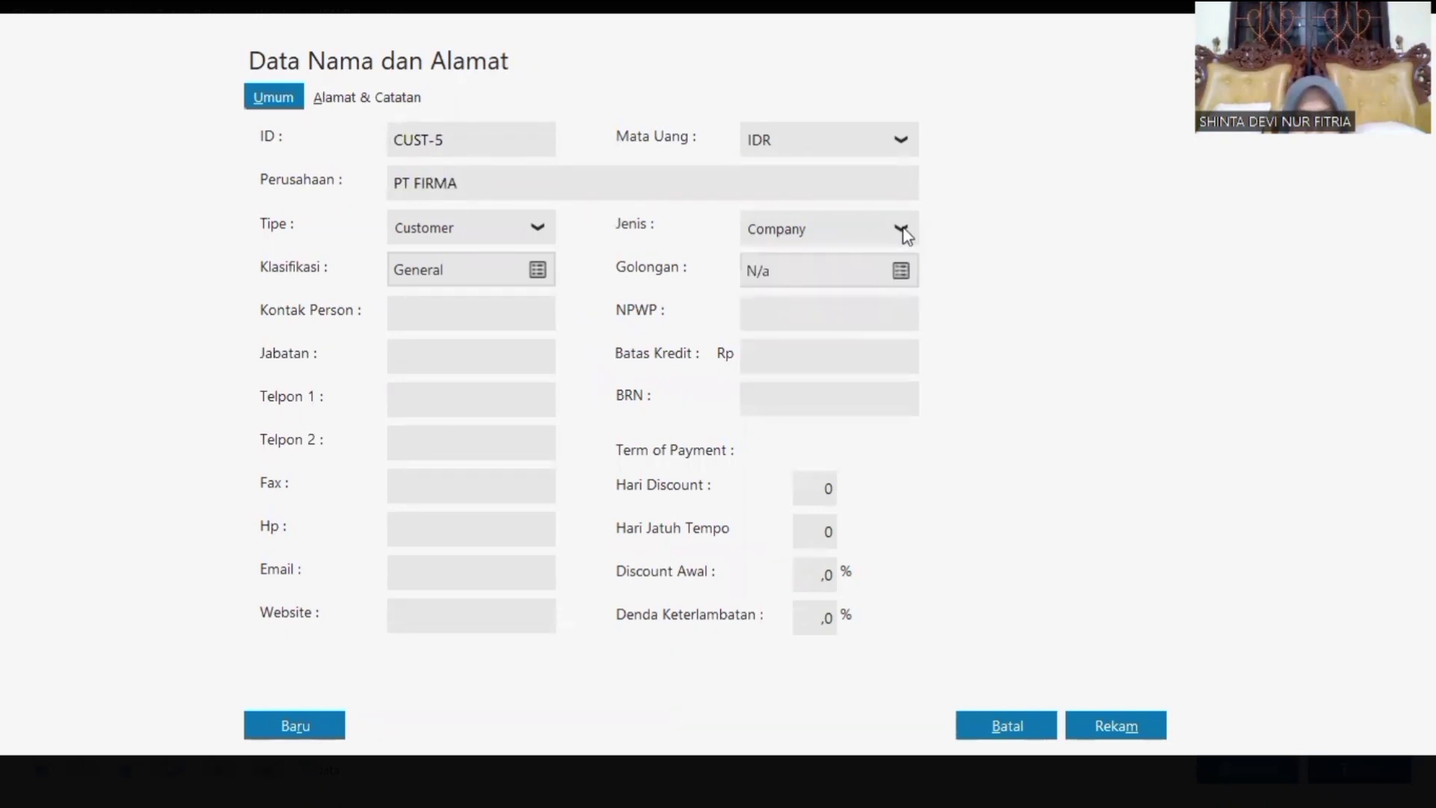
{"action": "left_click", "coordinate": [356, 98]}
{"action": "key", "text": "alt+u"}
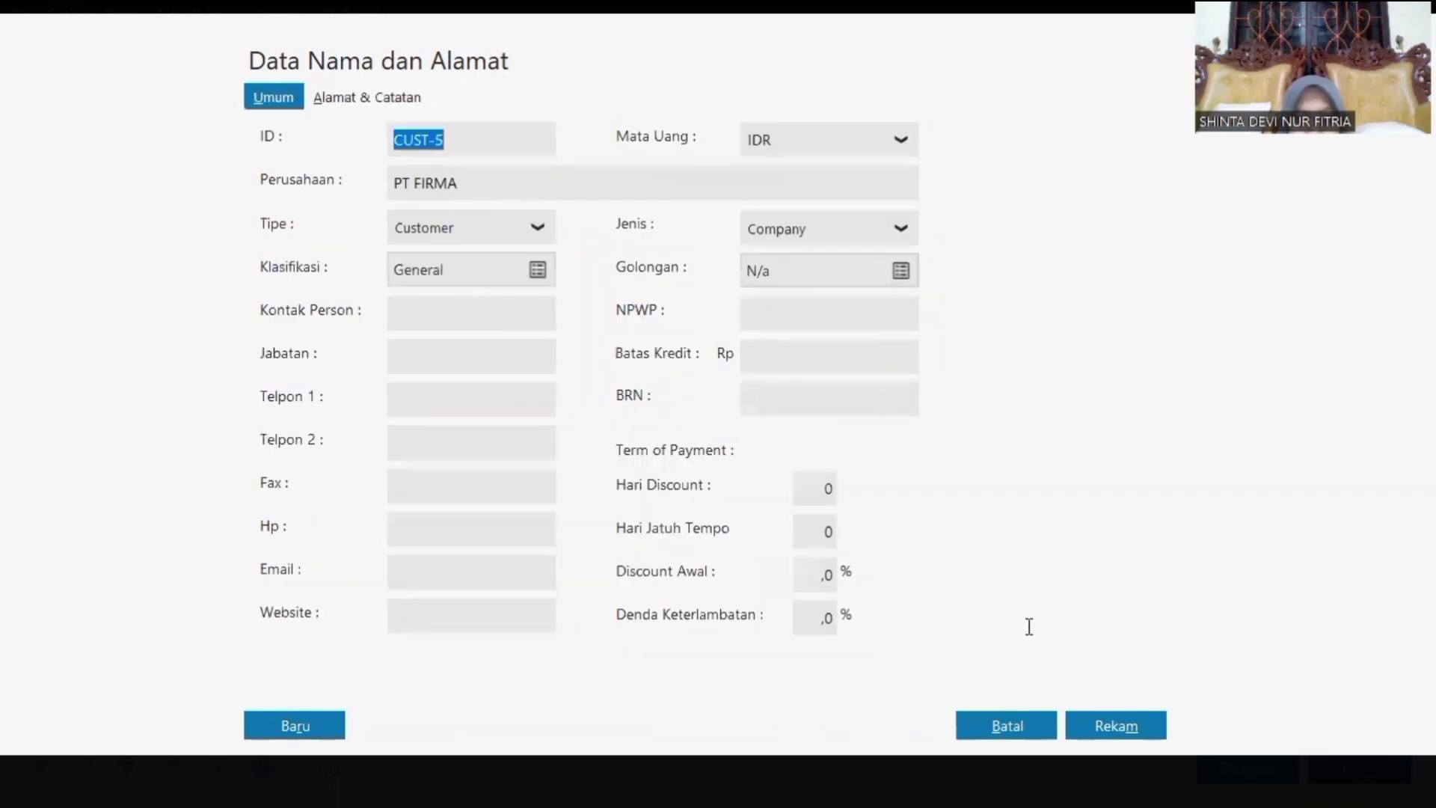
{"action": "left_click", "coordinate": [1114, 727]}
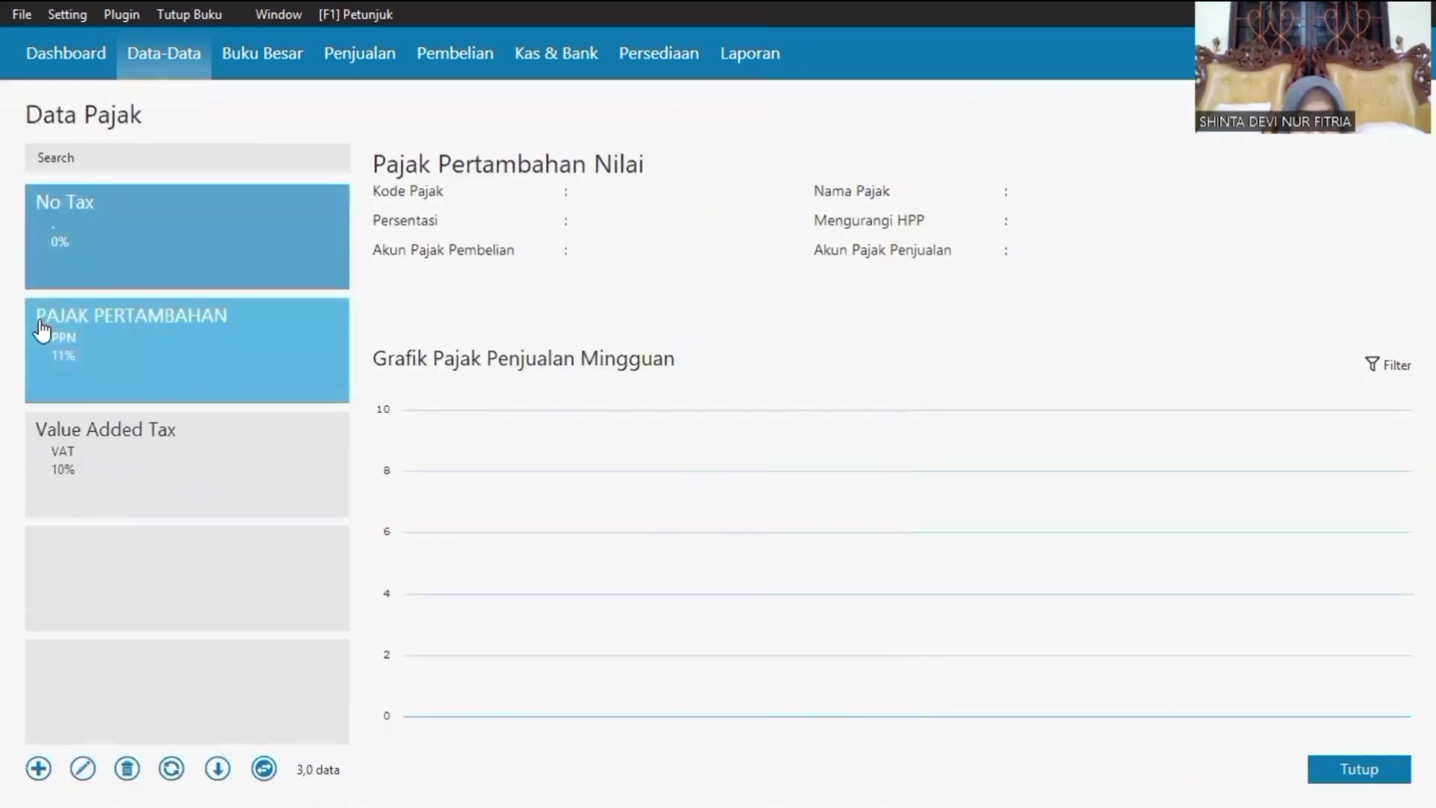
- Start a new tax record with code PPN and the name PAJAK PERTAMBAHAN NILAI
{"action": "left_click", "coordinate": [96, 353]}
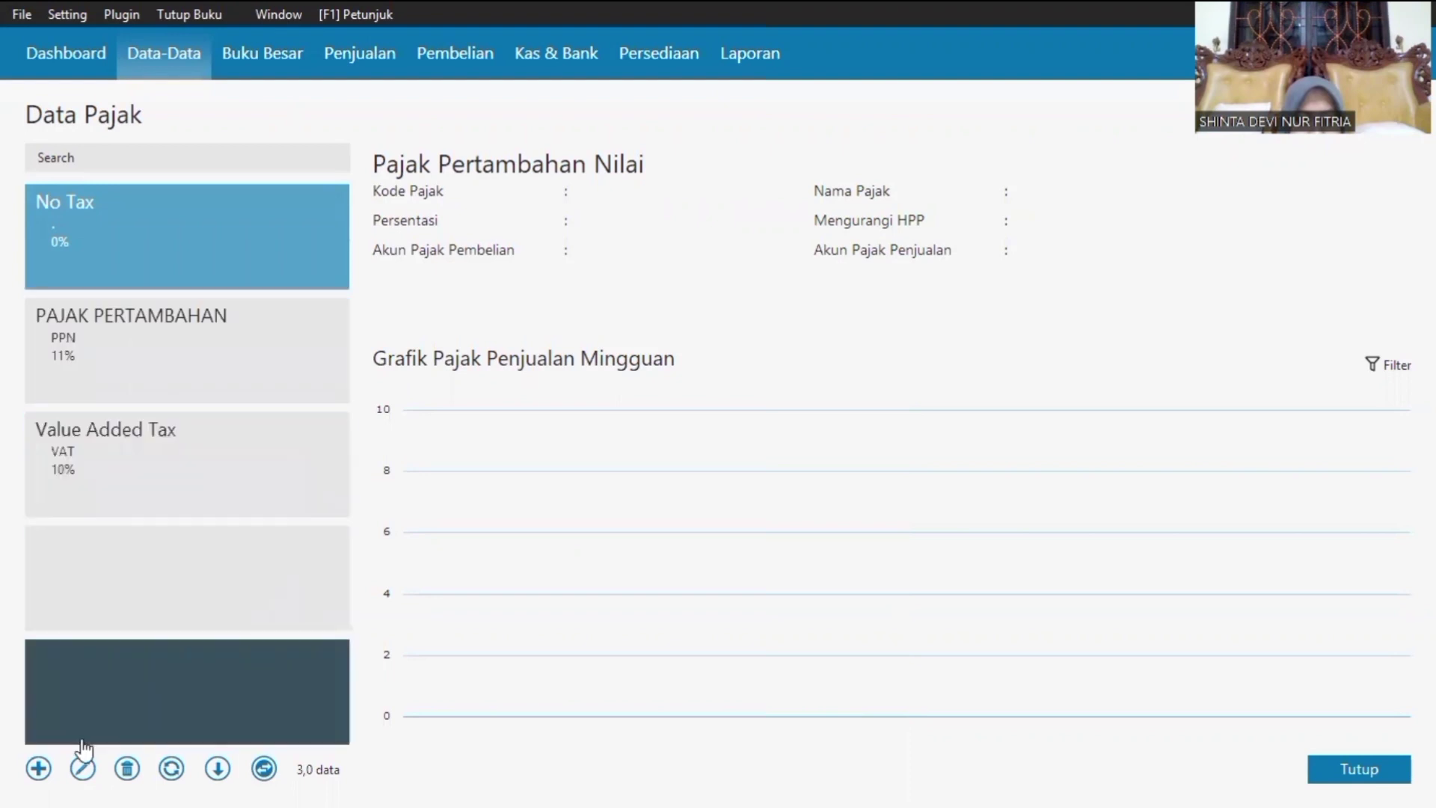
{"action": "left_click", "coordinate": [44, 767]}
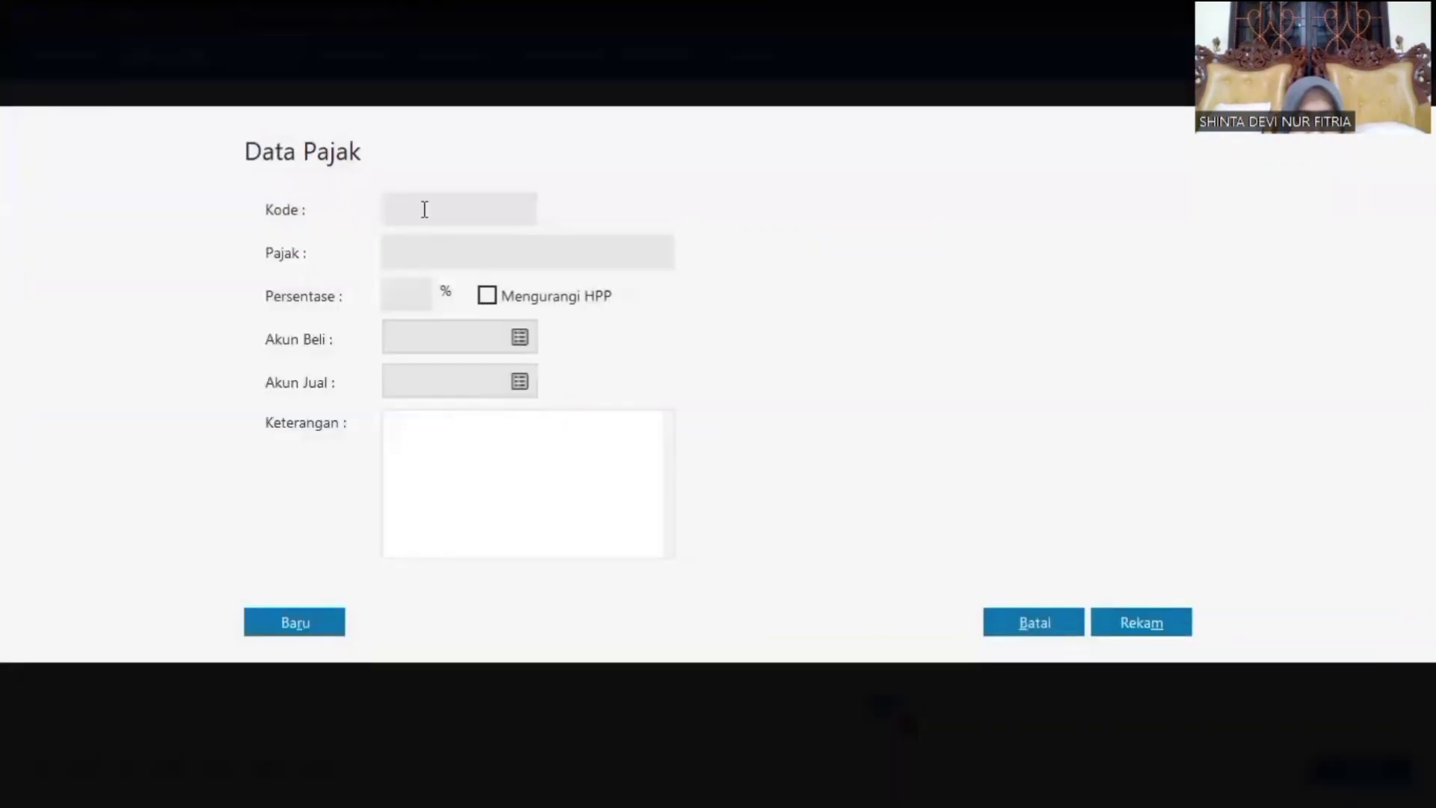
{"action": "type", "text": "PPN"}
{"action": "left_click", "coordinate": [436, 257]}
{"action": "type", "text": "PAJAK "}
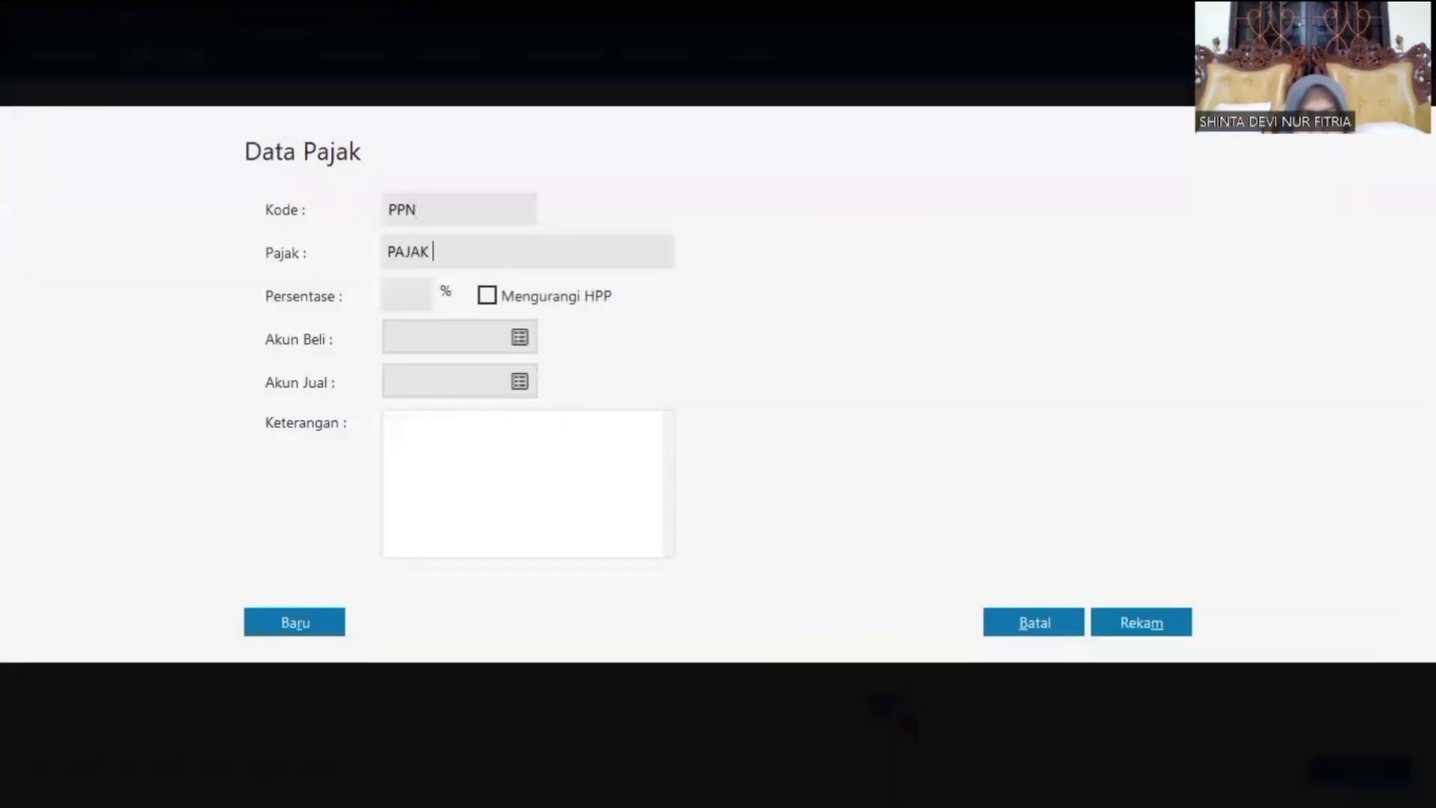
{"action": "type", "text": "PERTAMBAHAN NILAI"}
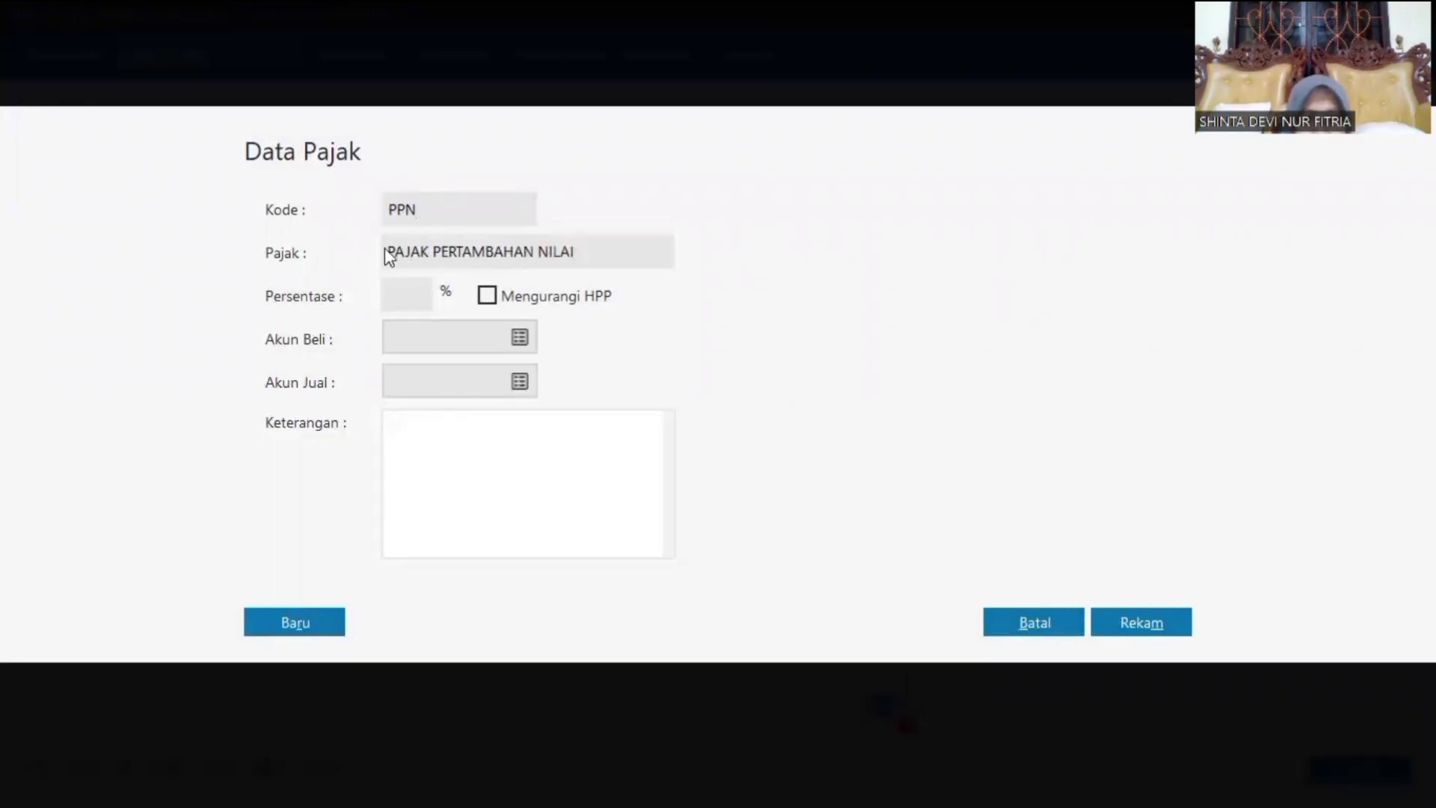
- Set the tax percentage to 11, view the account choices for Akun Beli, and cancel the account selection
{"action": "left_click", "coordinate": [422, 300]}
{"action": "type", "text": "11"}
{"action": "left_click", "coordinate": [520, 338]}
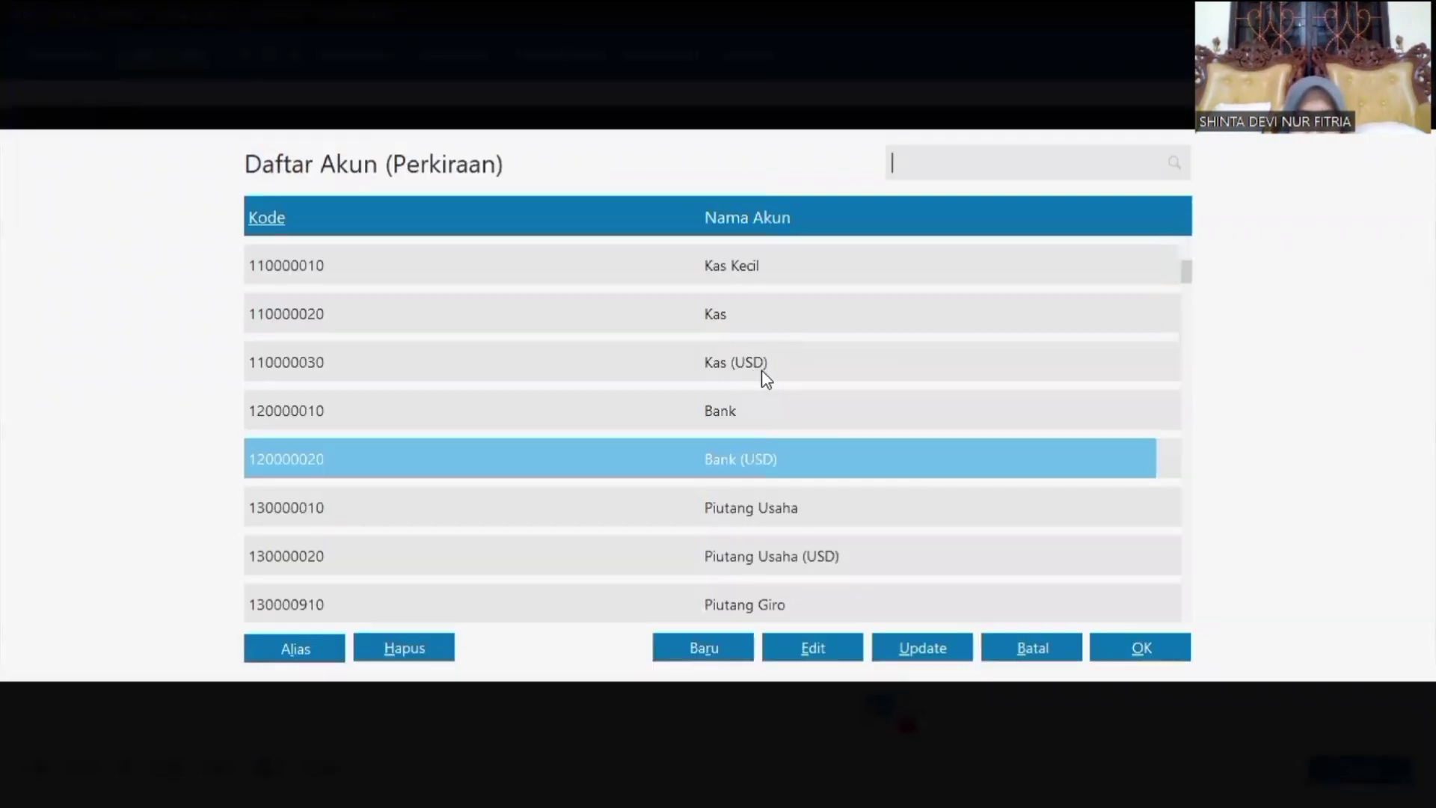
{"action": "left_click", "coordinate": [1077, 651]}
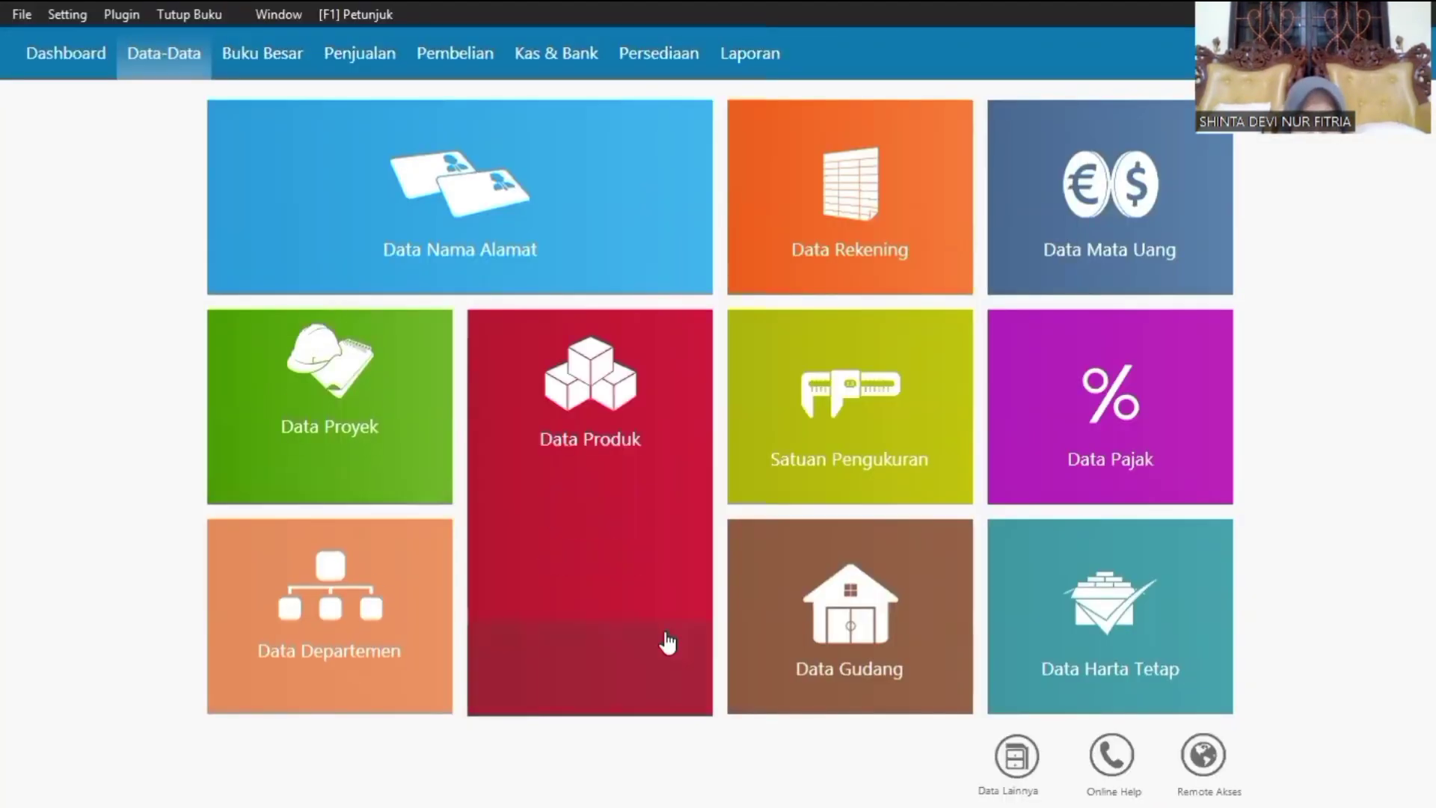
- Examine the frozen food items and their available stock in the Data Produk list
{"action": "mouse_move", "coordinate": [590, 459]}
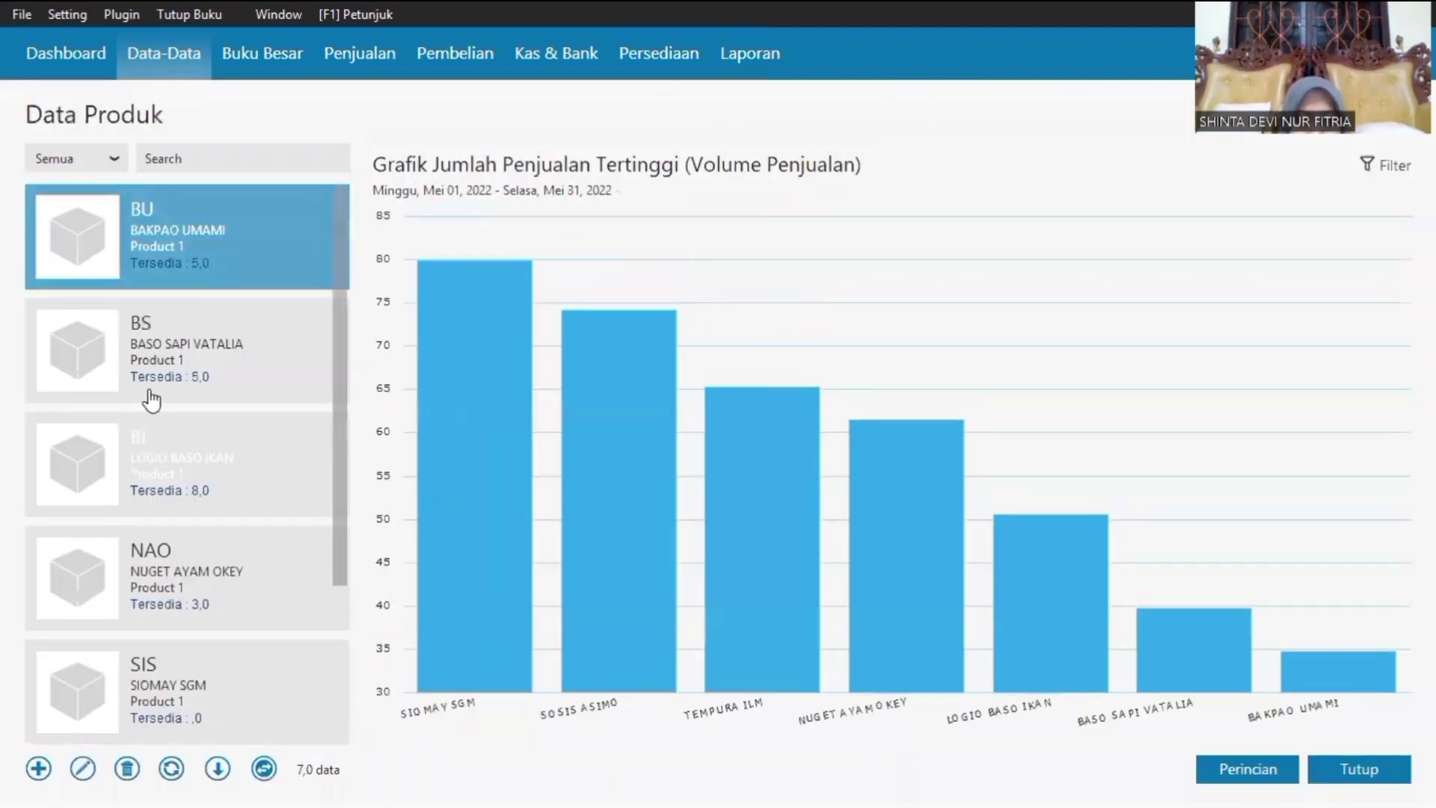
{"action": "left_click", "coordinate": [239, 580]}
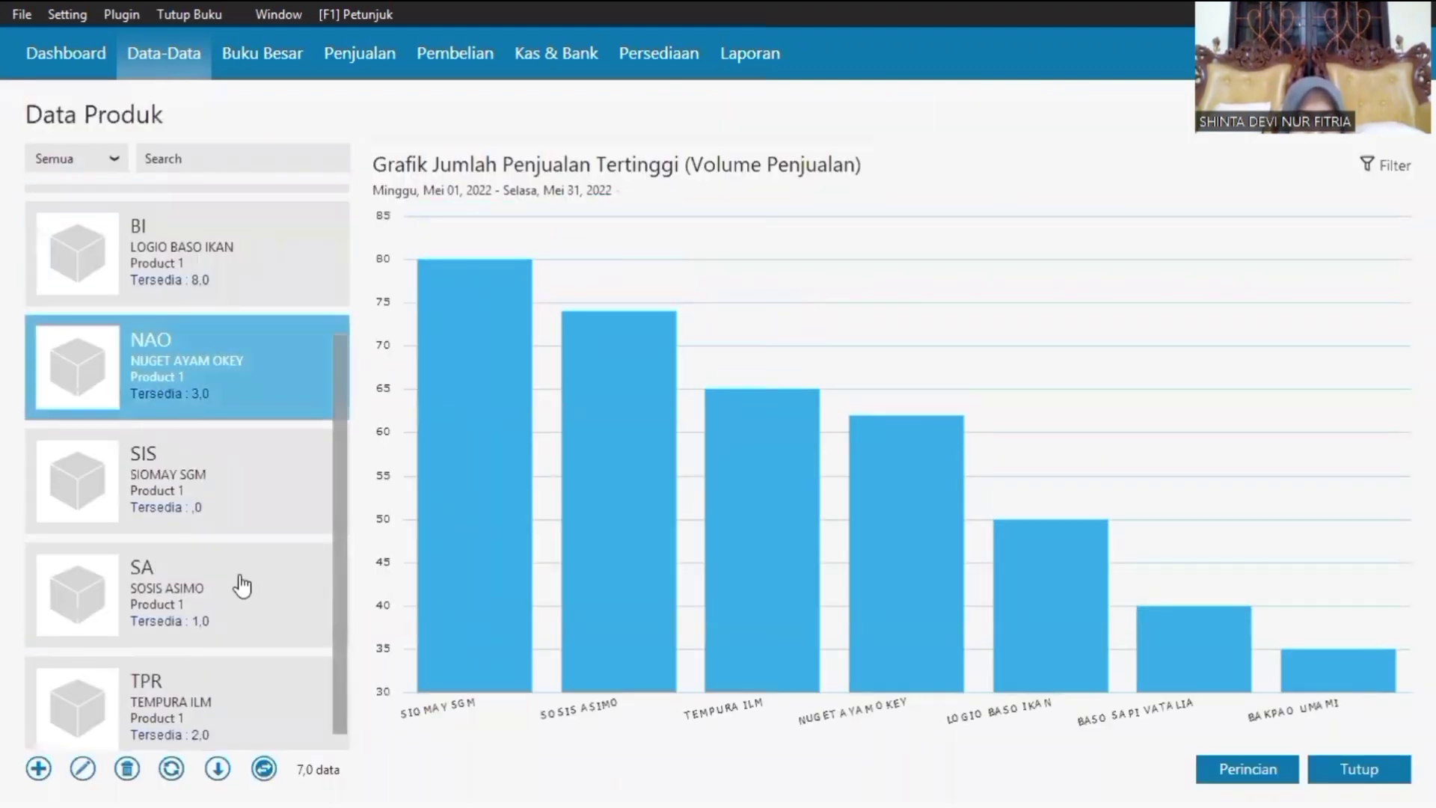
{"action": "left_click", "coordinate": [218, 297]}
{"action": "left_click", "coordinate": [272, 596]}
{"action": "left_click", "coordinate": [277, 344]}
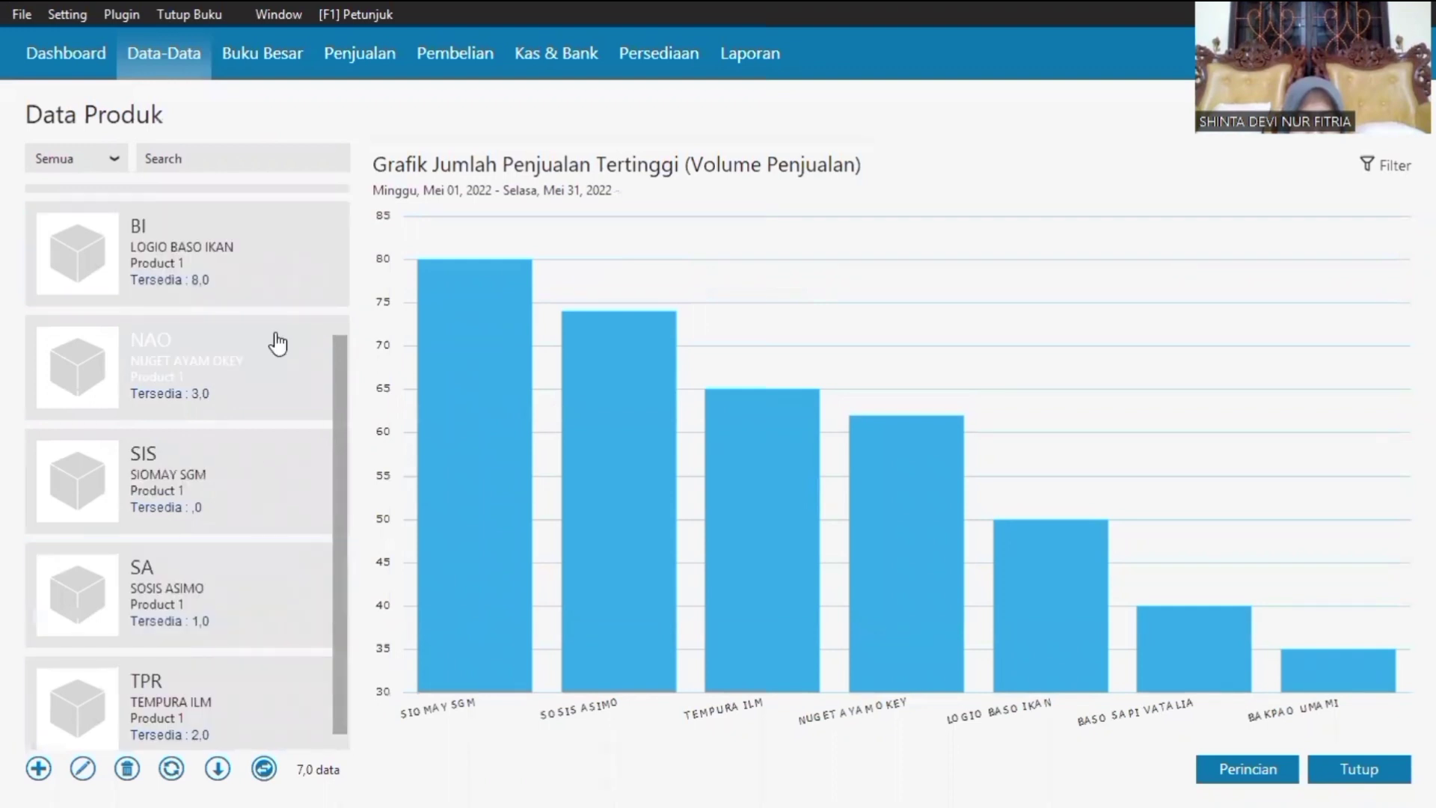
{"action": "scroll", "coordinate": [327, 290], "scroll_direction": "up", "scroll_amount": 3}
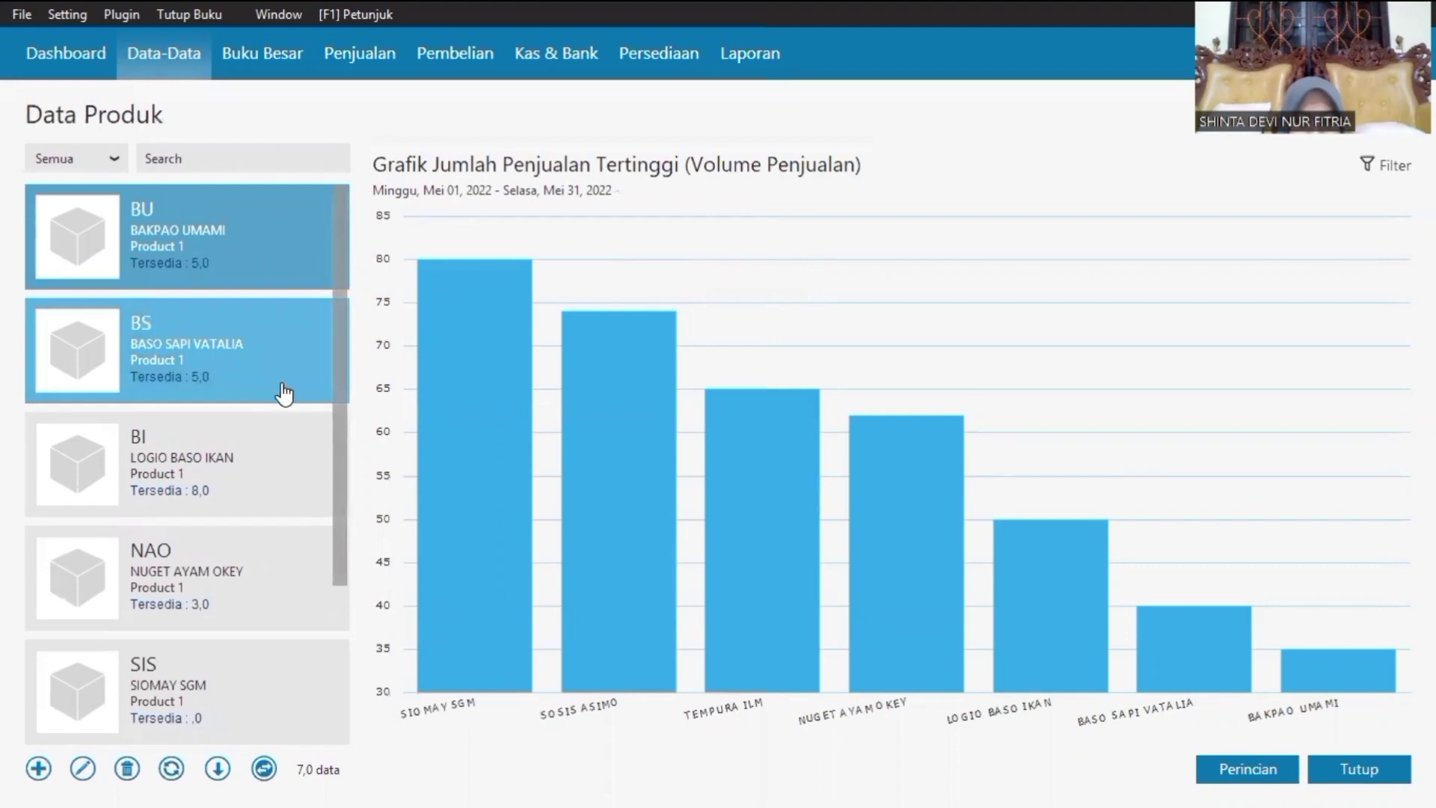
- Start a new inventory item with code SO, description SOSIS OKEY, group Product 1 and report unit Pcs
{"action": "type", "text": "SO"}
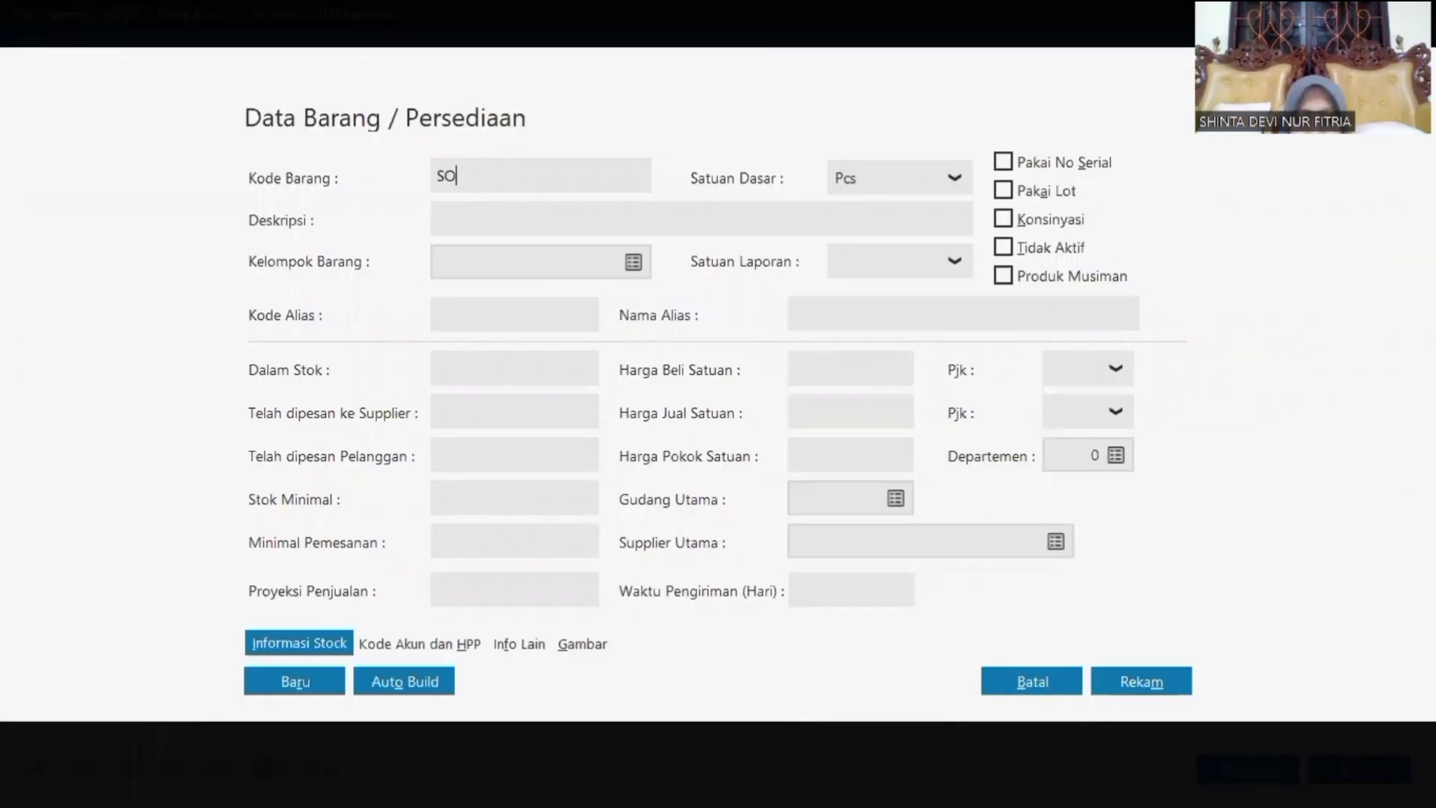
{"action": "left_click", "coordinate": [591, 222]}
{"action": "type", "text": "SOSIS OKEY"}
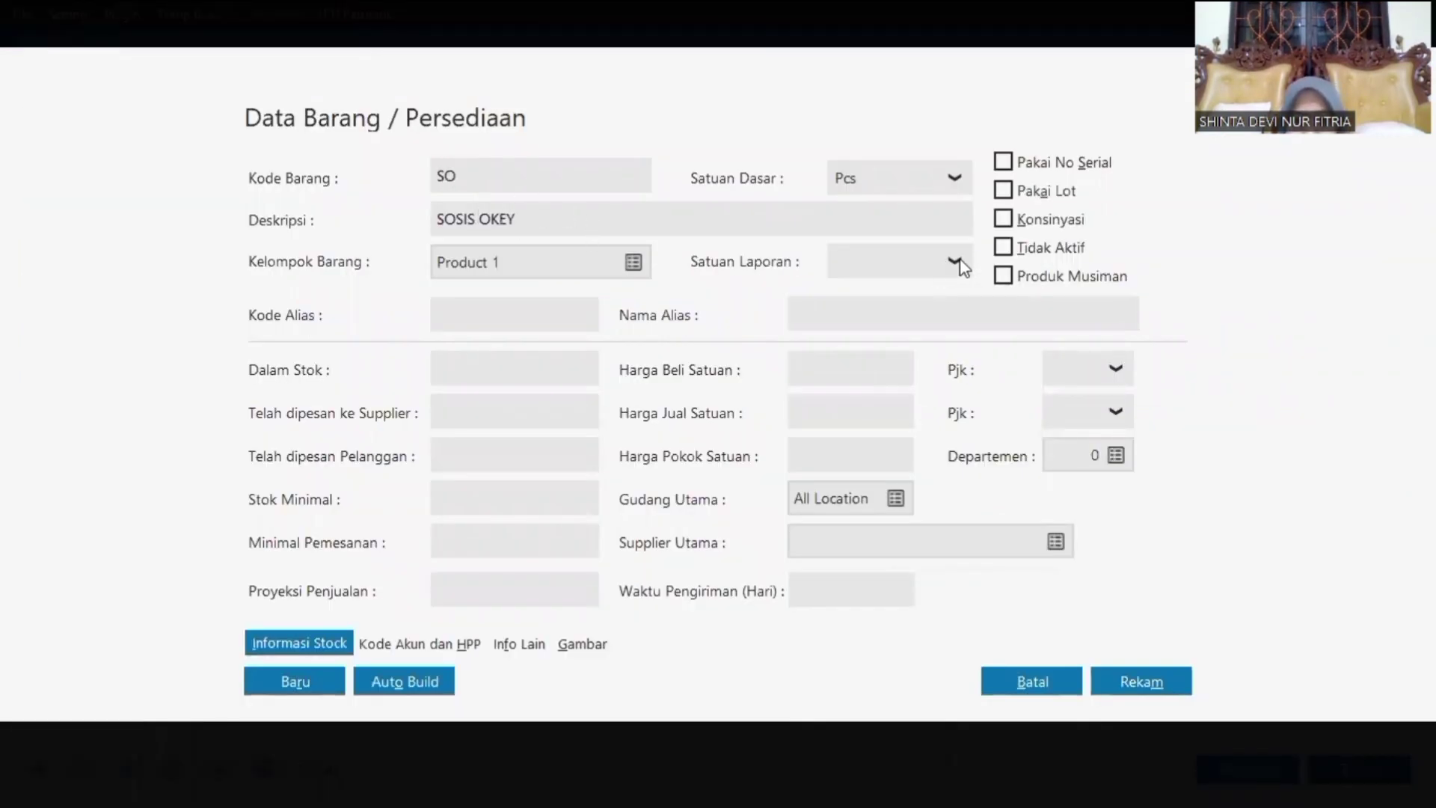
{"action": "left_click", "coordinate": [965, 258]}
{"action": "left_click", "coordinate": [843, 330]}
- Set the SOSIS OKEY item's tax to PPN and its unit selling price to 8000, and discard the item record
{"action": "left_click", "coordinate": [1113, 370]}
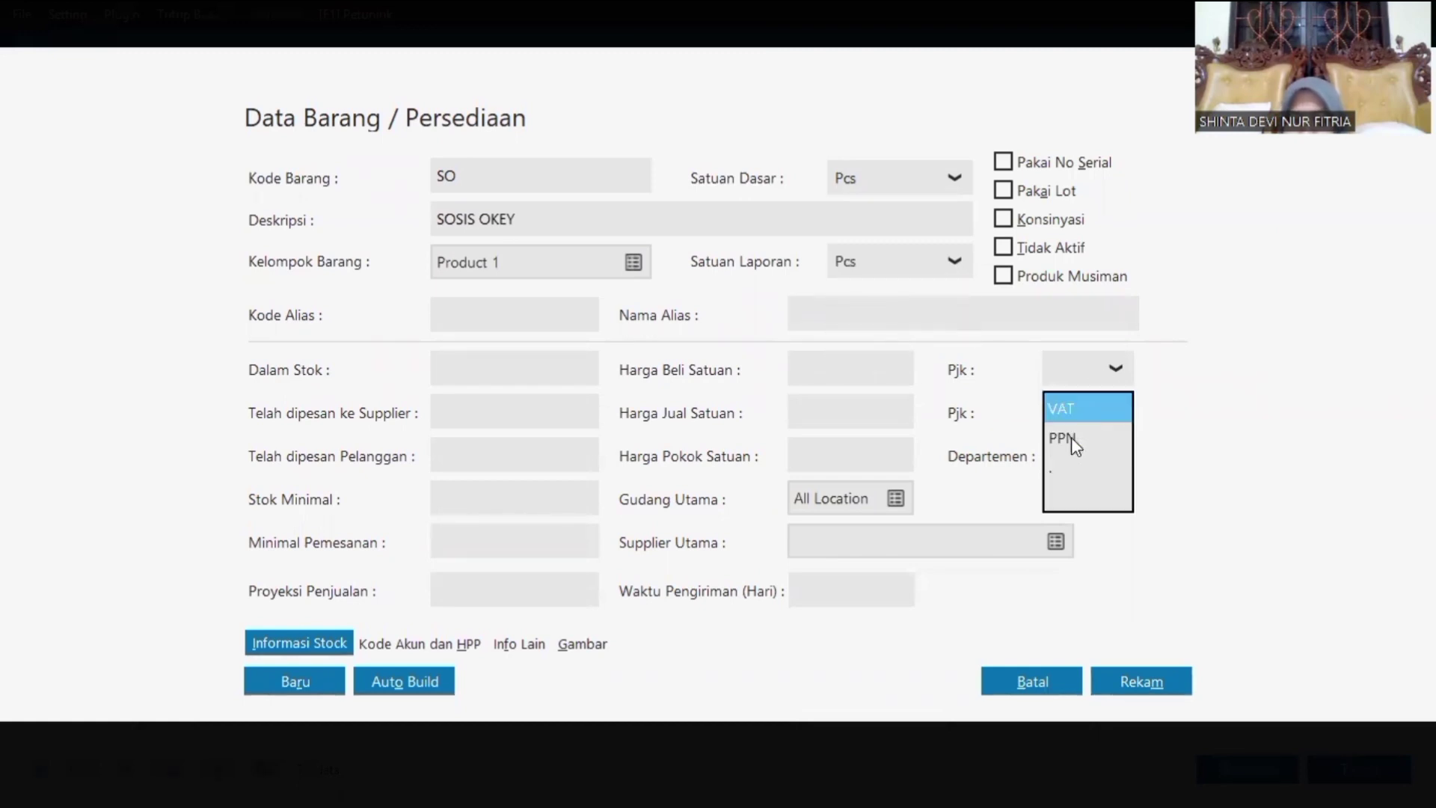
{"action": "left_click", "coordinate": [1071, 438]}
{"action": "left_click", "coordinate": [858, 415]}
{"action": "type", "text": "8000"}
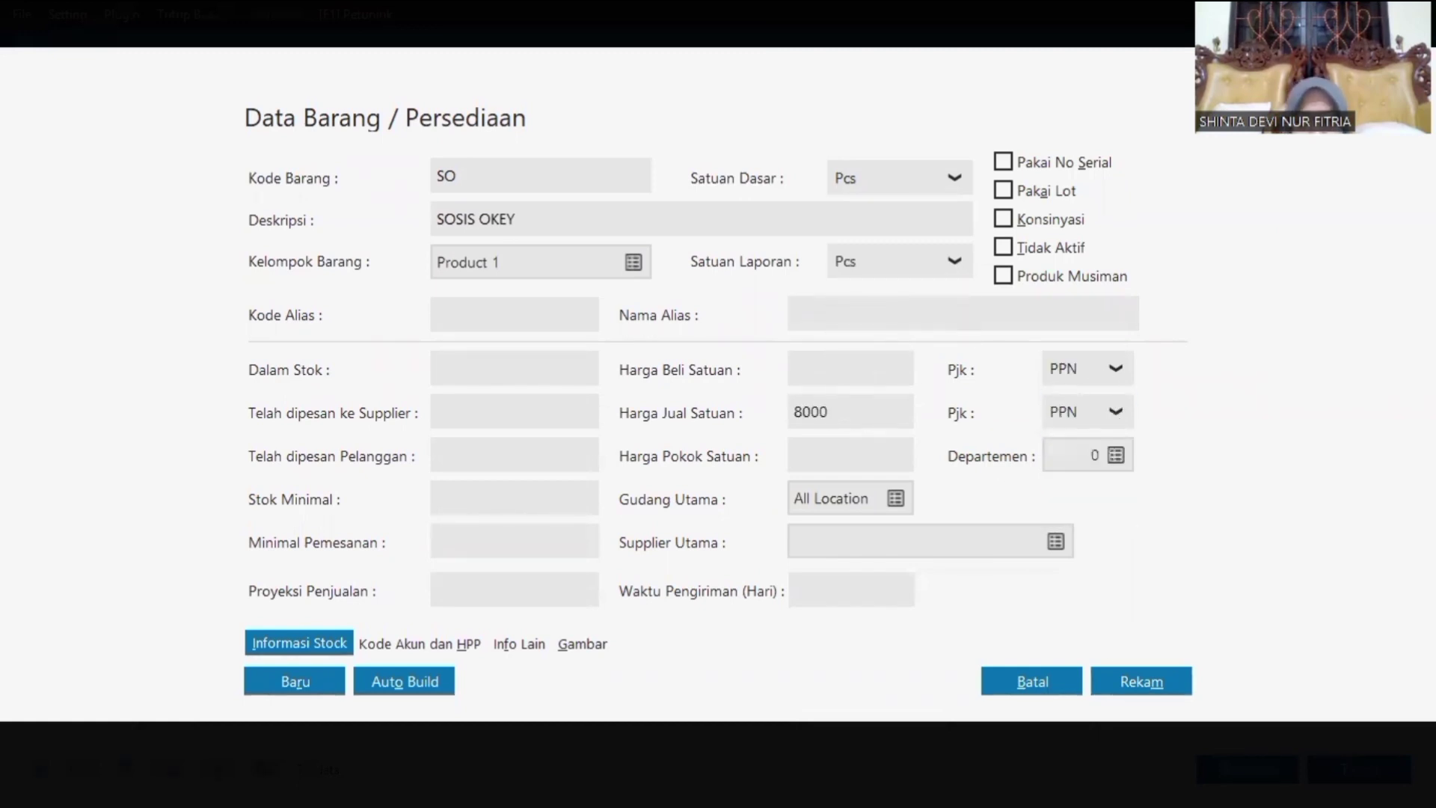
{"action": "left_click", "coordinate": [1032, 682]}
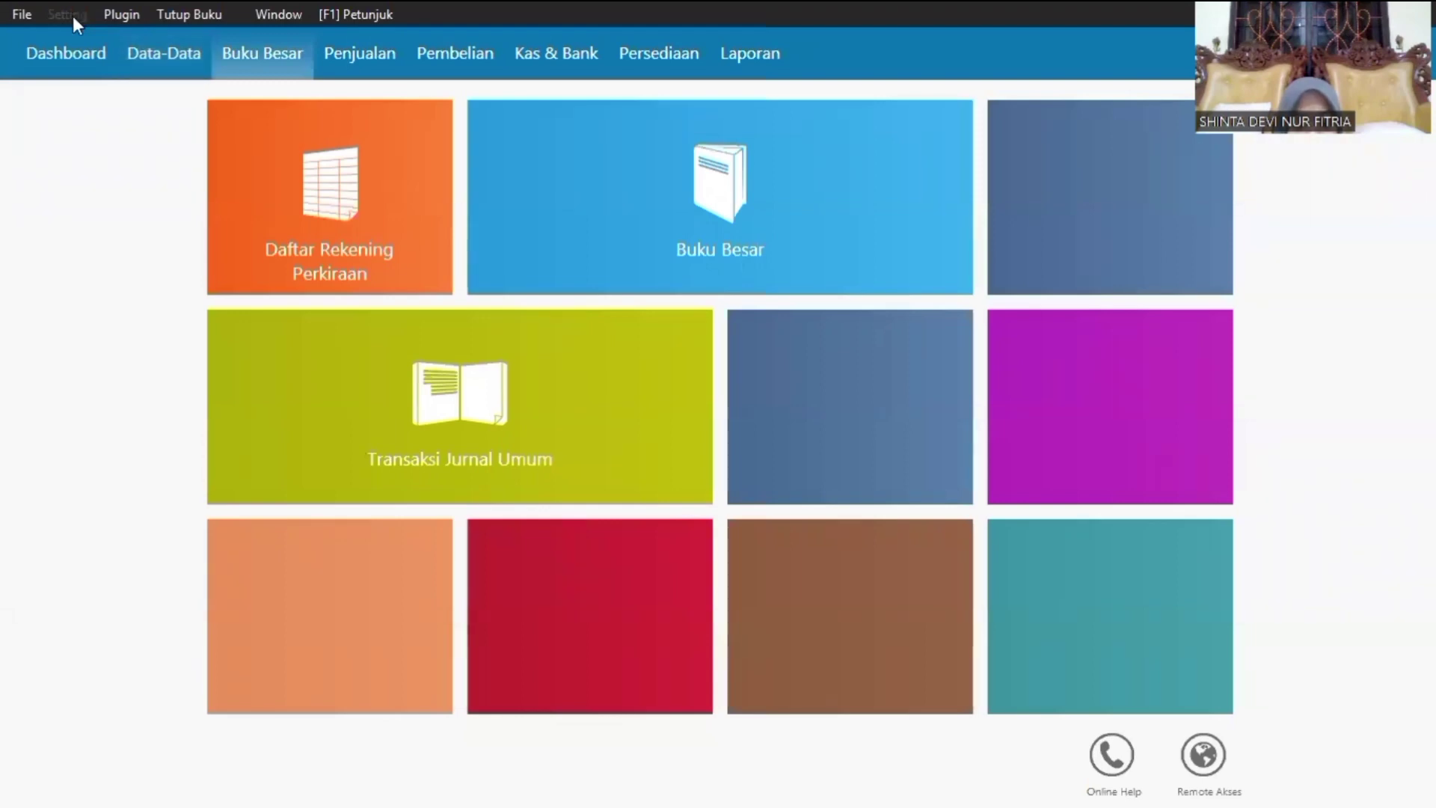
- Review the opening balances in Saldo Awal Akun and close the form without changes
{"action": "left_click", "coordinate": [73, 16]}
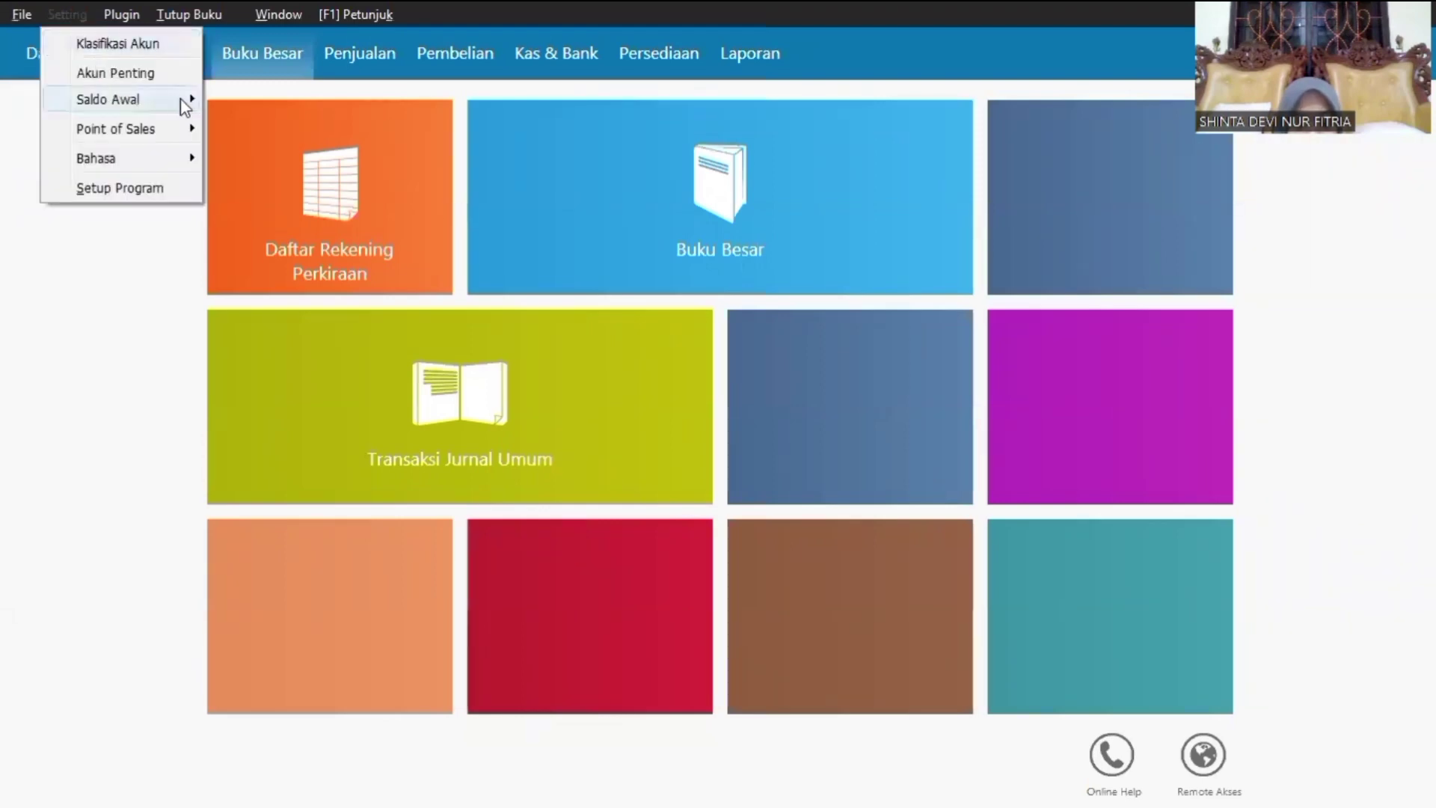
{"action": "mouse_move", "coordinate": [185, 107]}
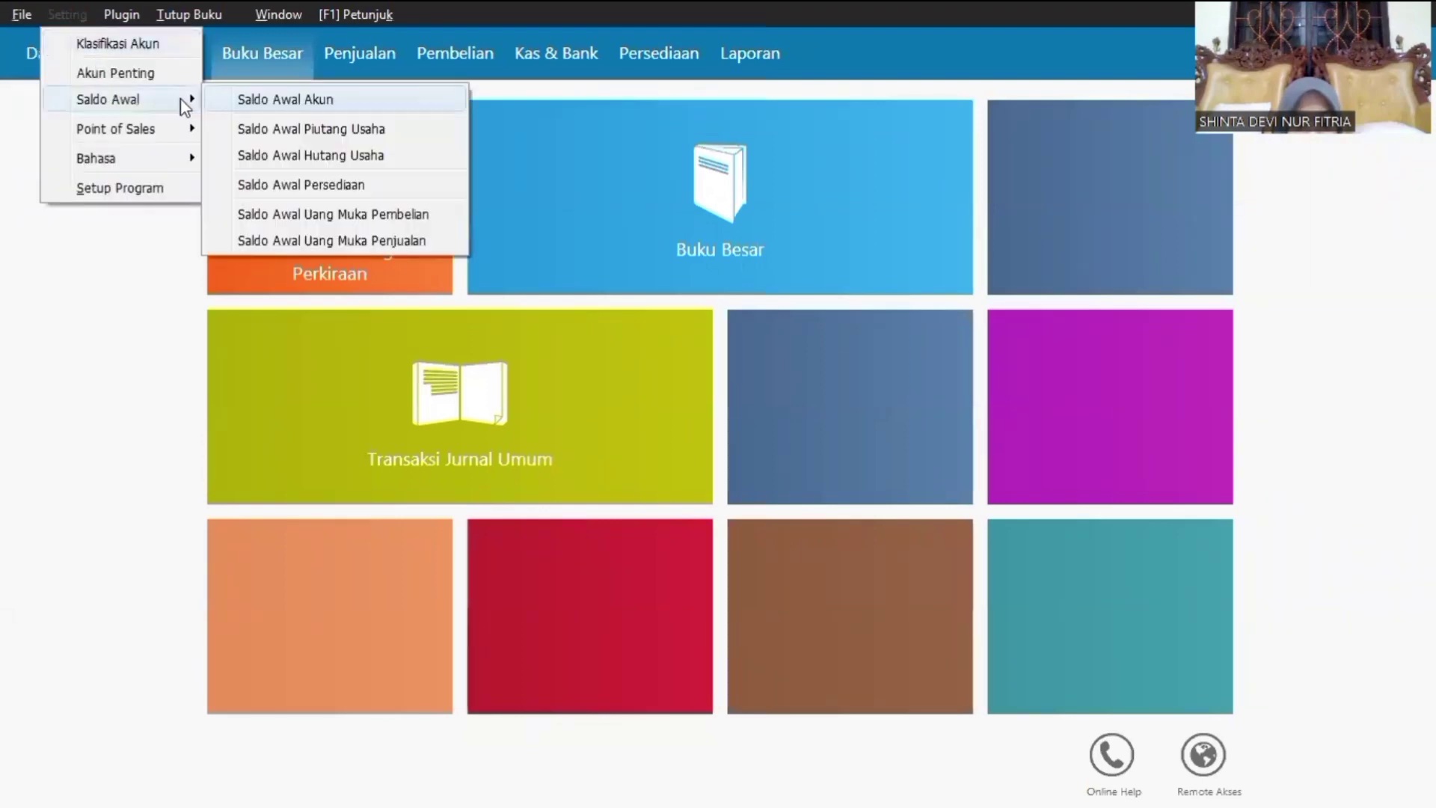
{"action": "left_click", "coordinate": [248, 101]}
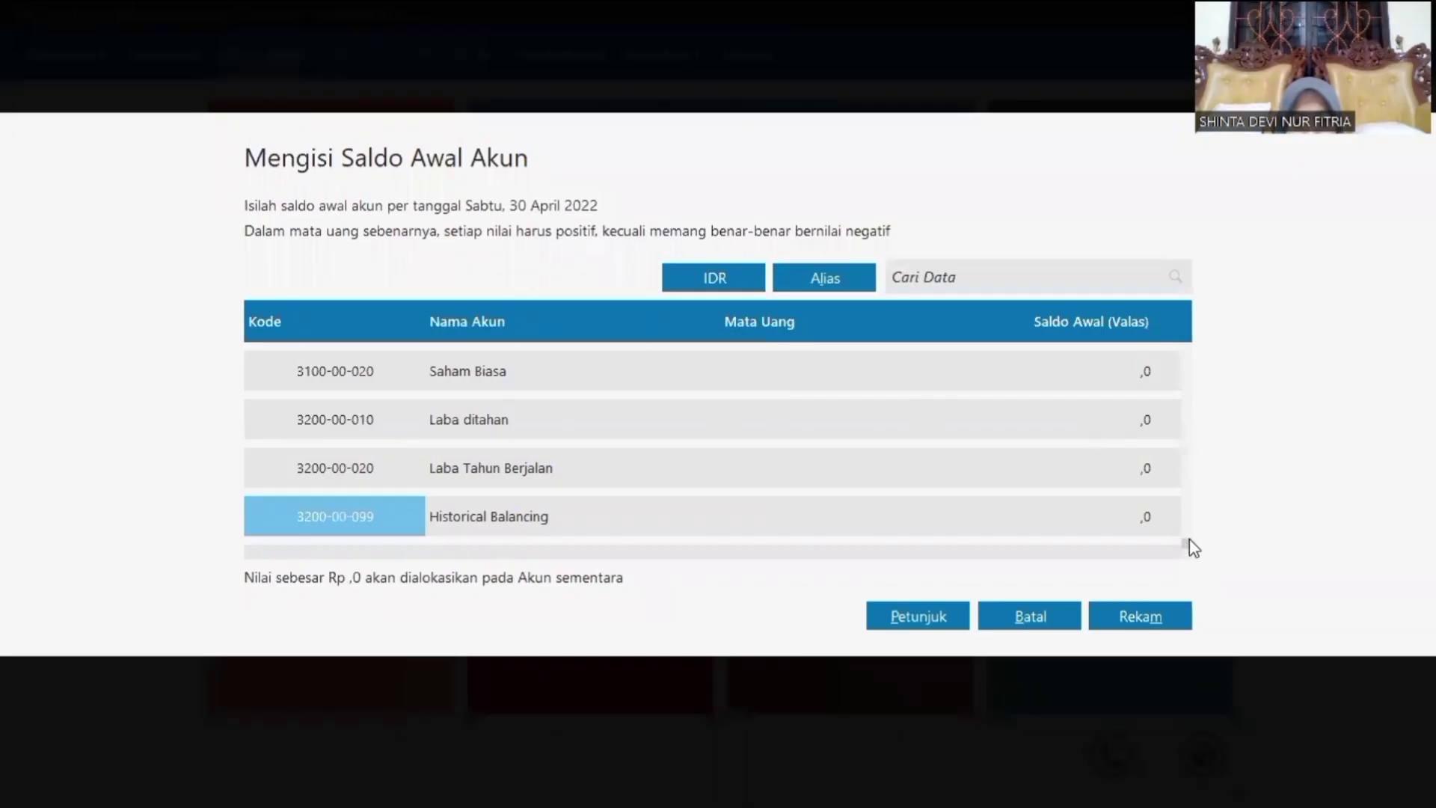
{"action": "left_click", "coordinate": [1187, 356]}
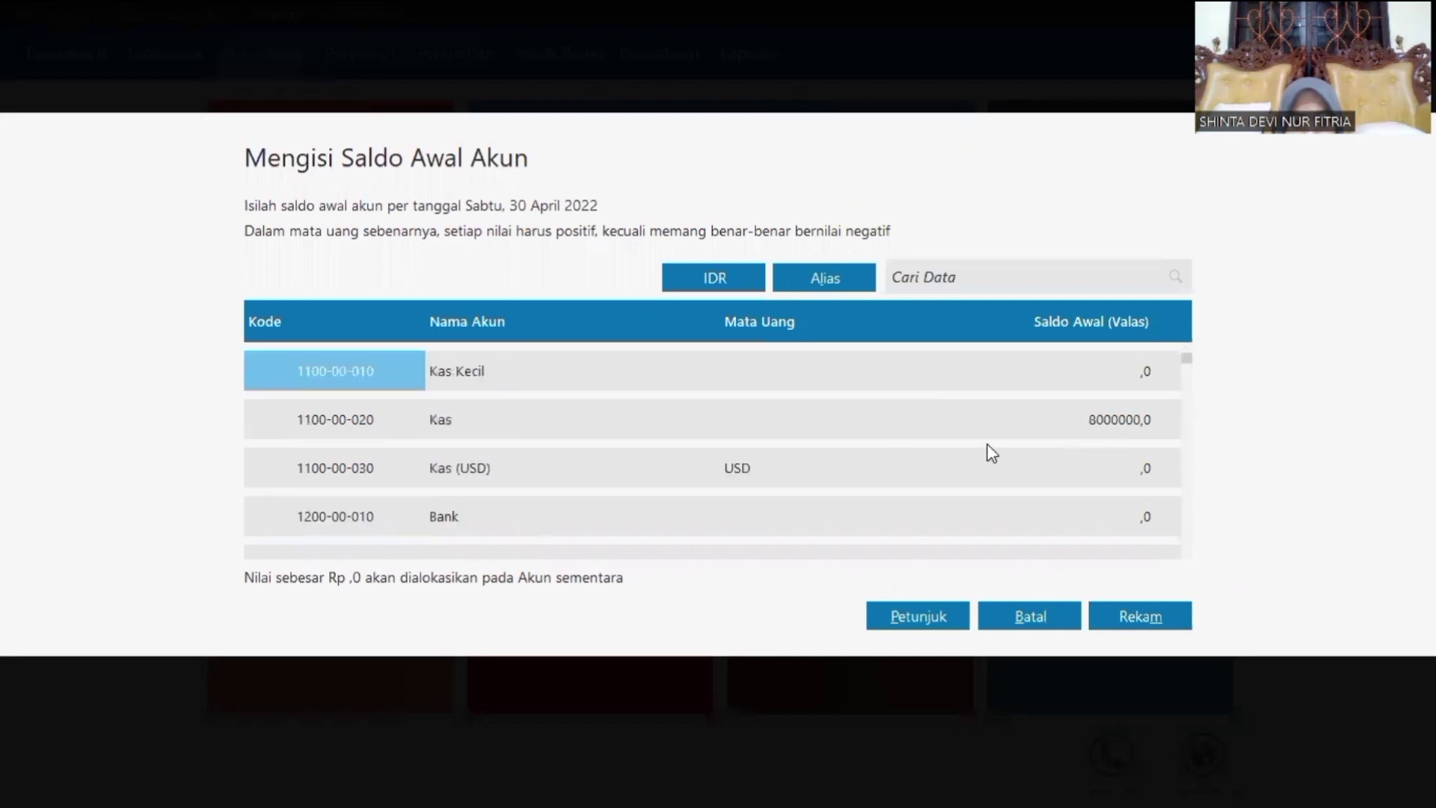
{"action": "key", "text": "Escape"}
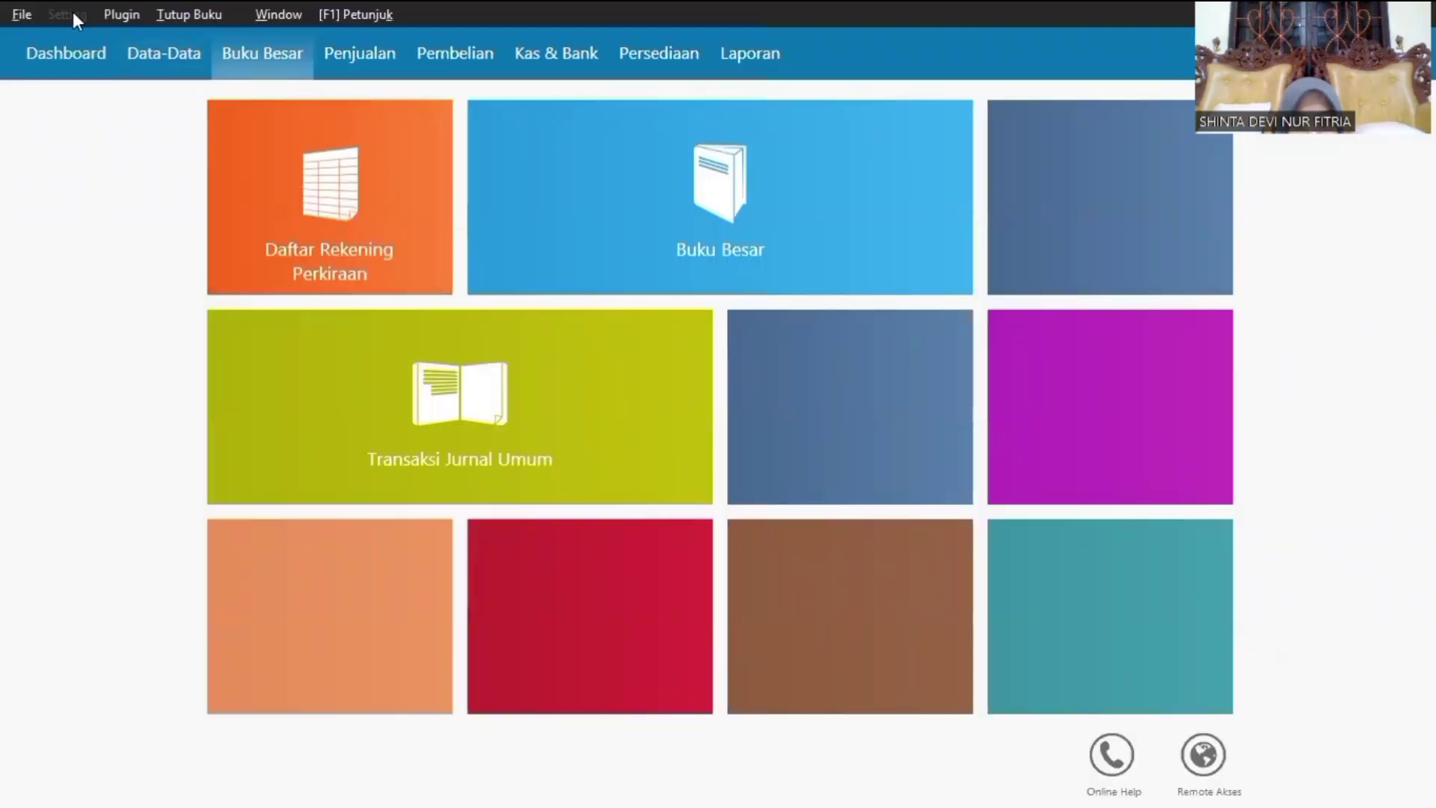
- Start a new Saldo Awal Piutang Usaha entry for the first customer in the customer list
{"action": "left_click", "coordinate": [72, 13]}
{"action": "mouse_move", "coordinate": [154, 101]}
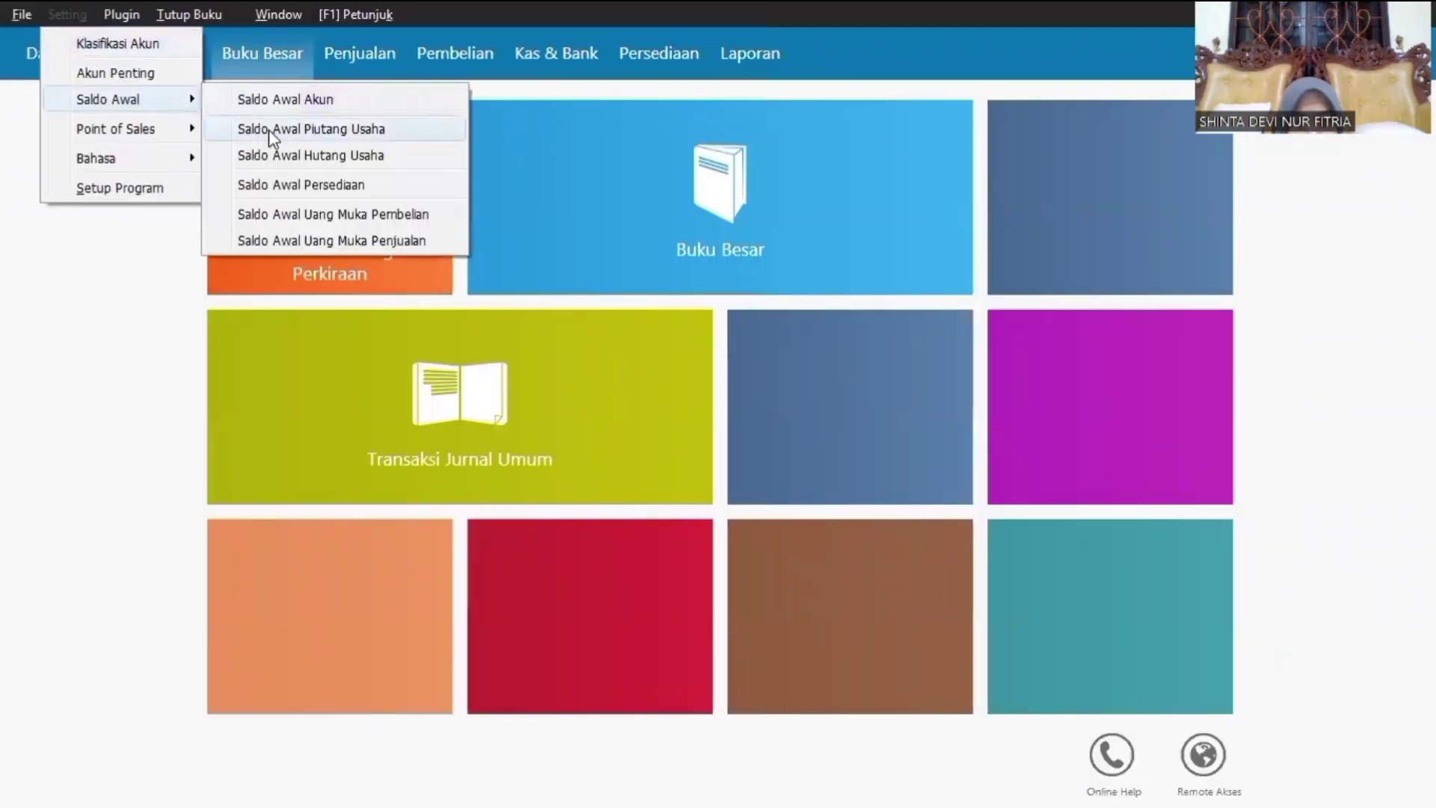
{"action": "left_click", "coordinate": [270, 129]}
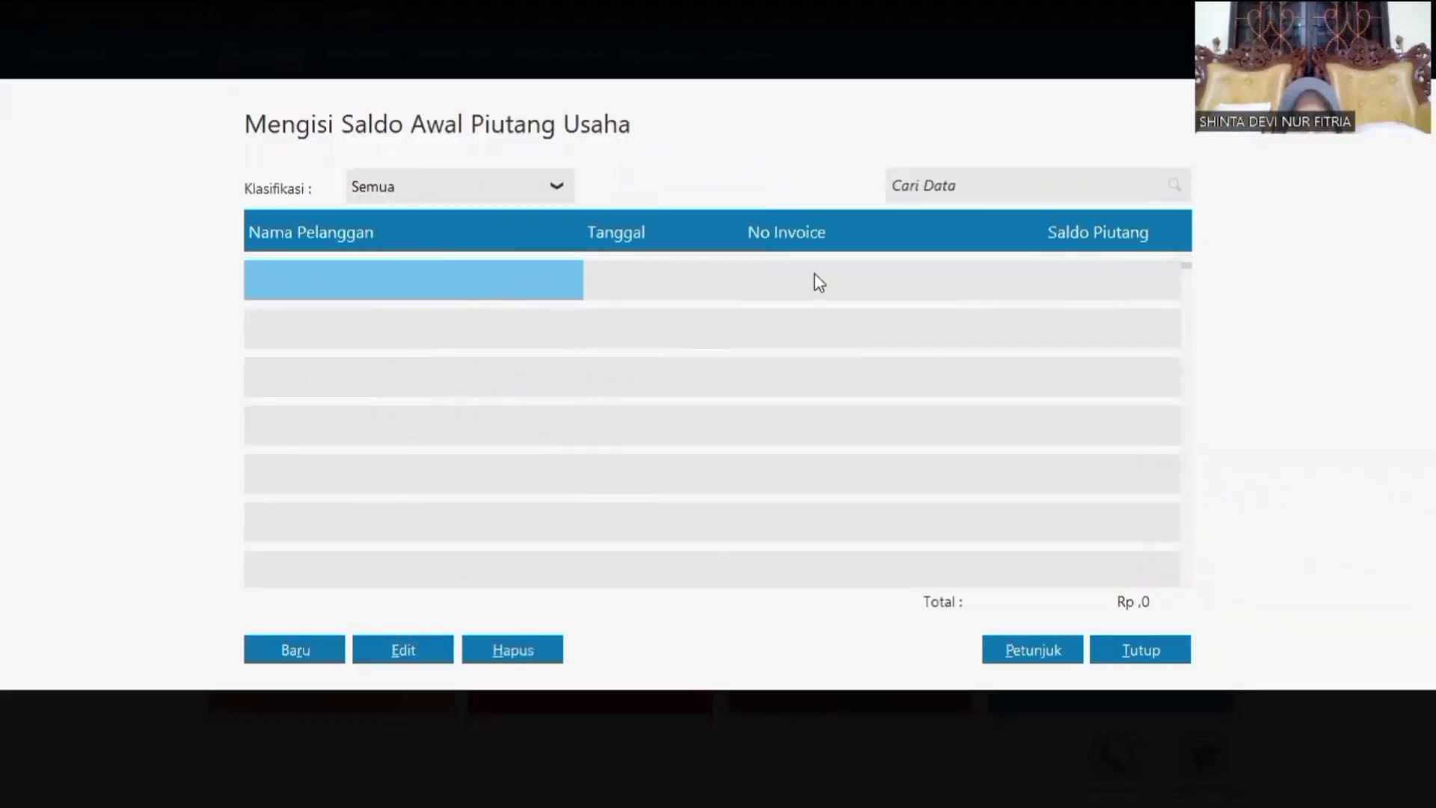
{"action": "left_click", "coordinate": [301, 654]}
{"action": "left_click", "coordinate": [735, 257]}
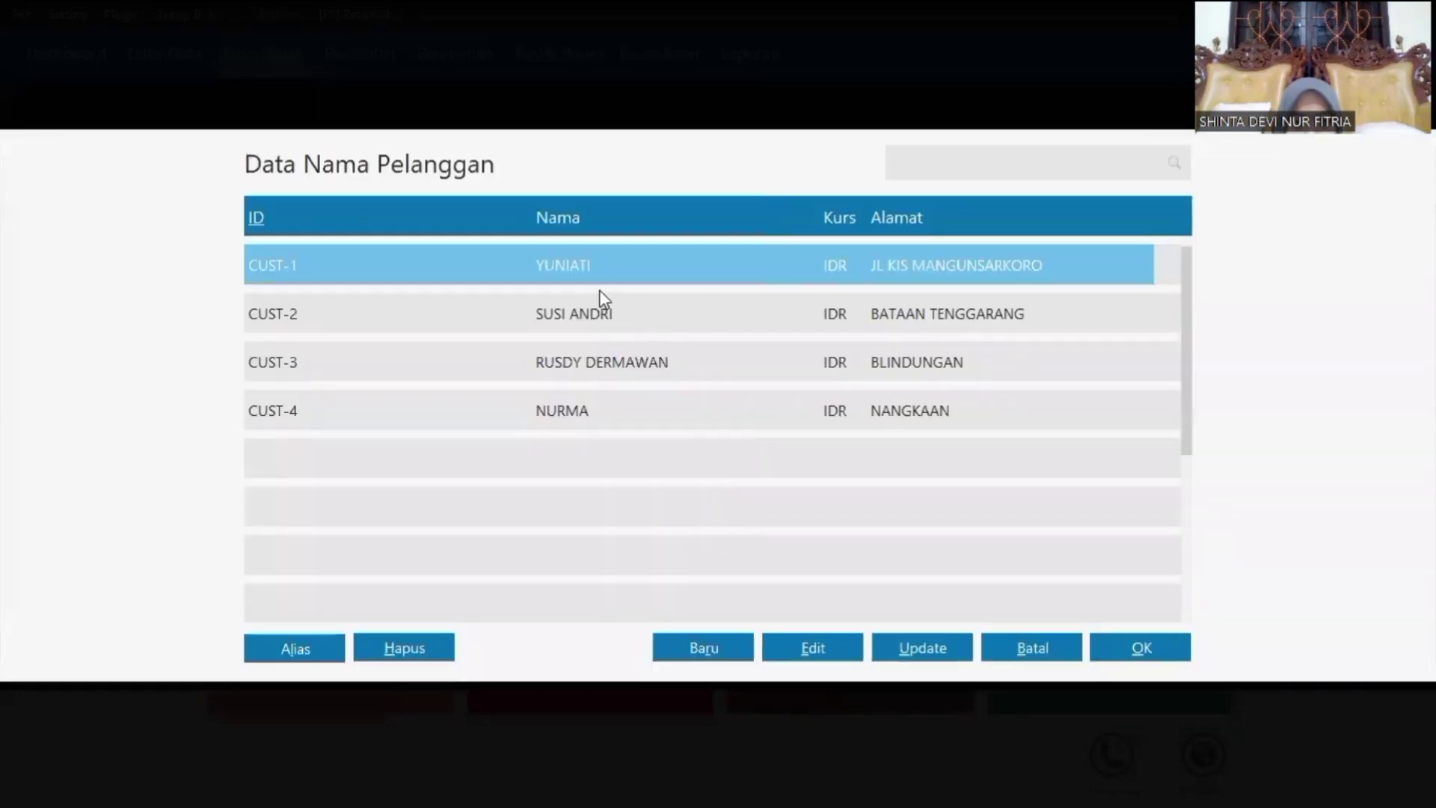
{"action": "double_click", "coordinate": [603, 275]}
- Keep the date 1 April 2022, enter invoice number 001 and a receivable value of 1000000, and record the entry
{"action": "left_click", "coordinate": [609, 301]}
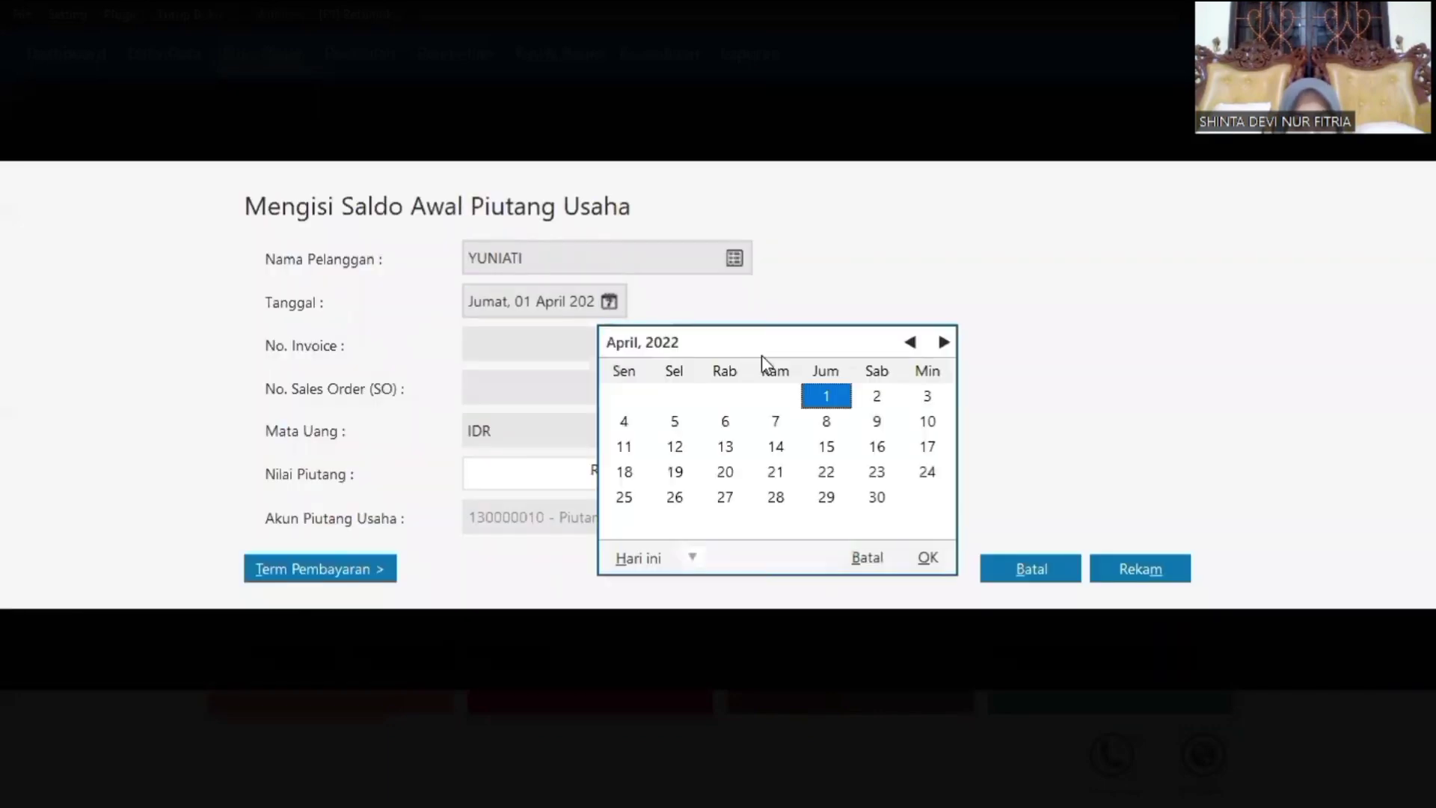
{"action": "left_click", "coordinate": [519, 340]}
{"action": "type", "text": "001"}
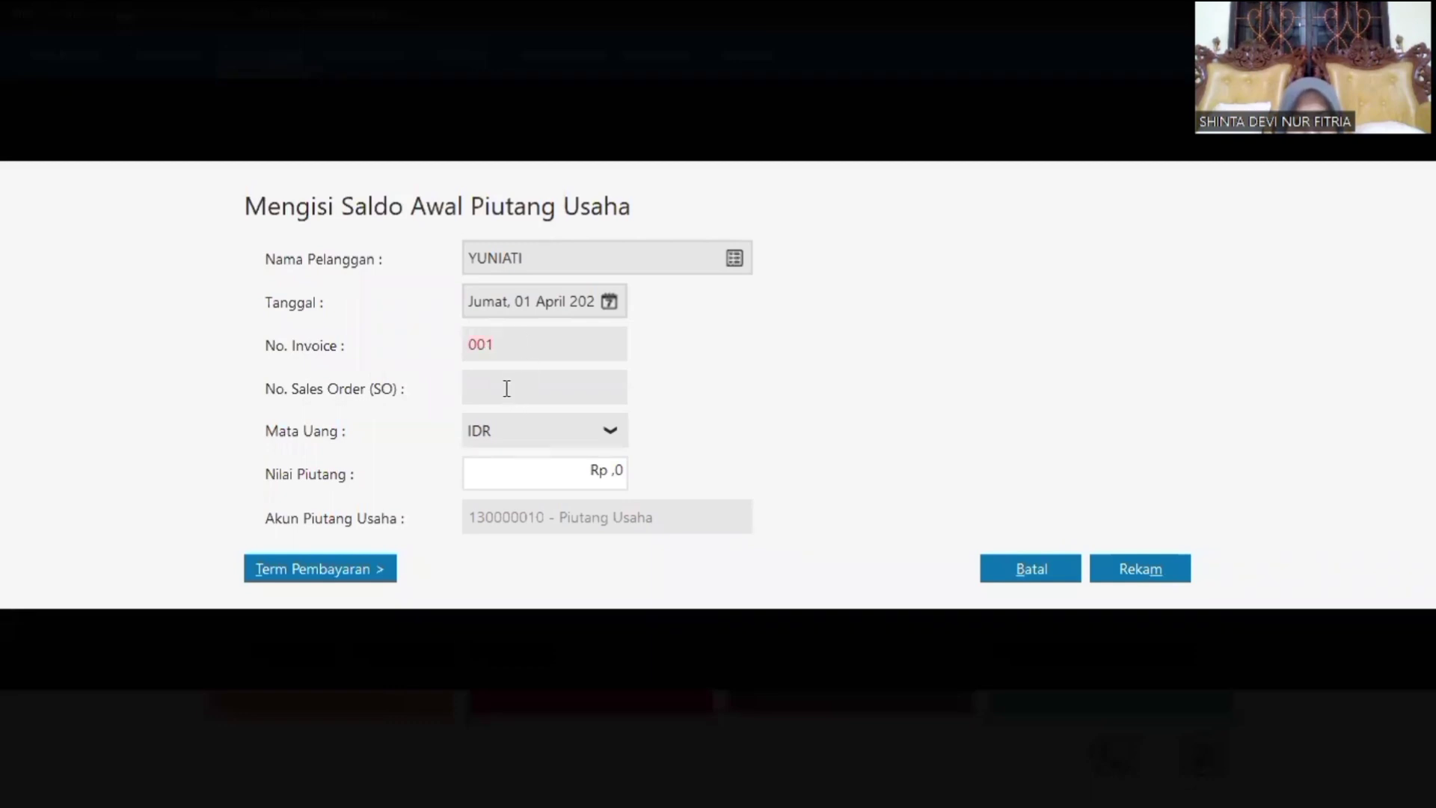
{"action": "left_click", "coordinate": [593, 479]}
{"action": "type", "text": "1000000"}
{"action": "left_click", "coordinate": [1137, 570]}
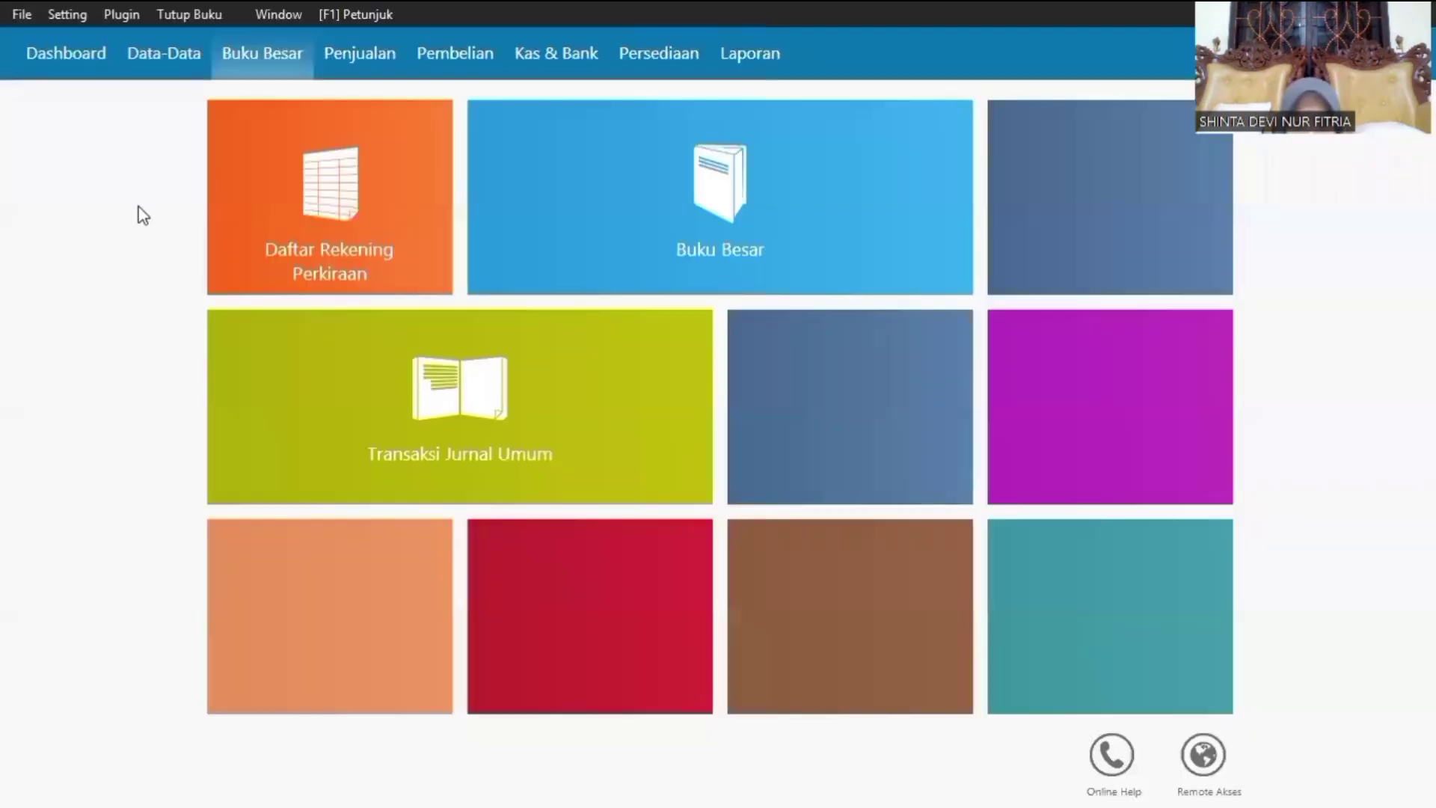
- Start a new Saldo Awal Persediaan entry for the SOSIS ASIMO item (SA) in the Head Quarter warehouse
{"action": "left_click", "coordinate": [78, 21]}
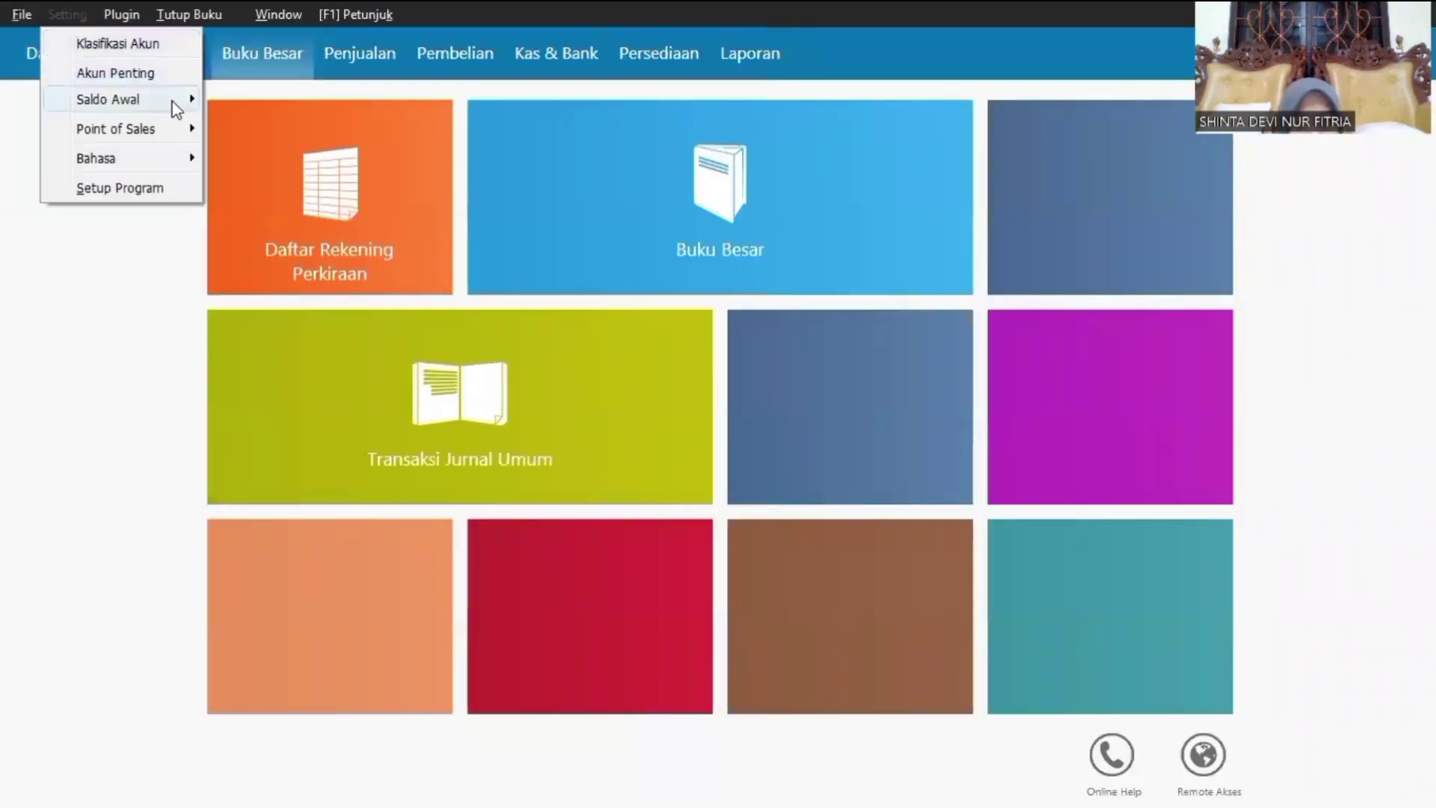
{"action": "mouse_move", "coordinate": [173, 103]}
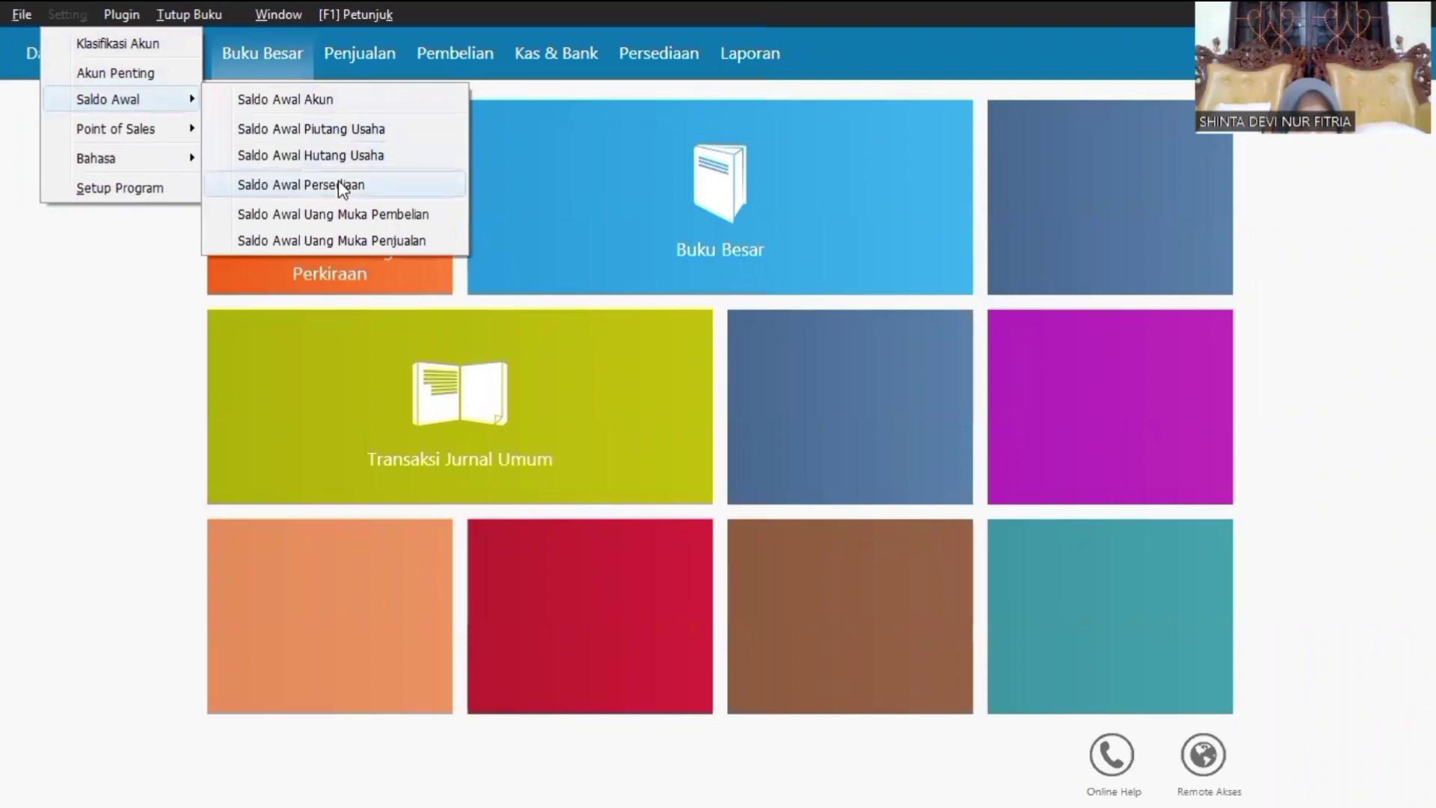
{"action": "left_click", "coordinate": [381, 185]}
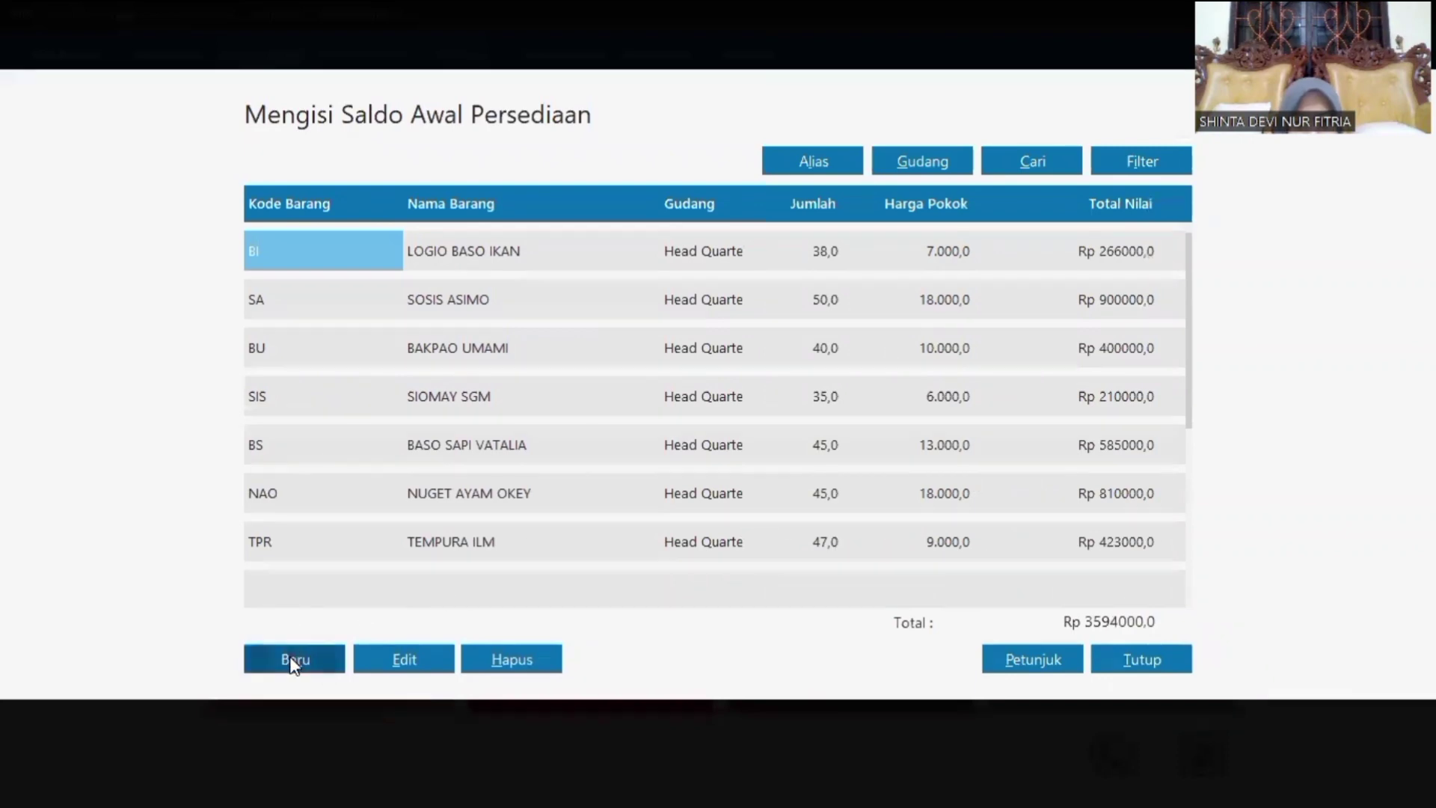
{"action": "left_click", "coordinate": [310, 668]}
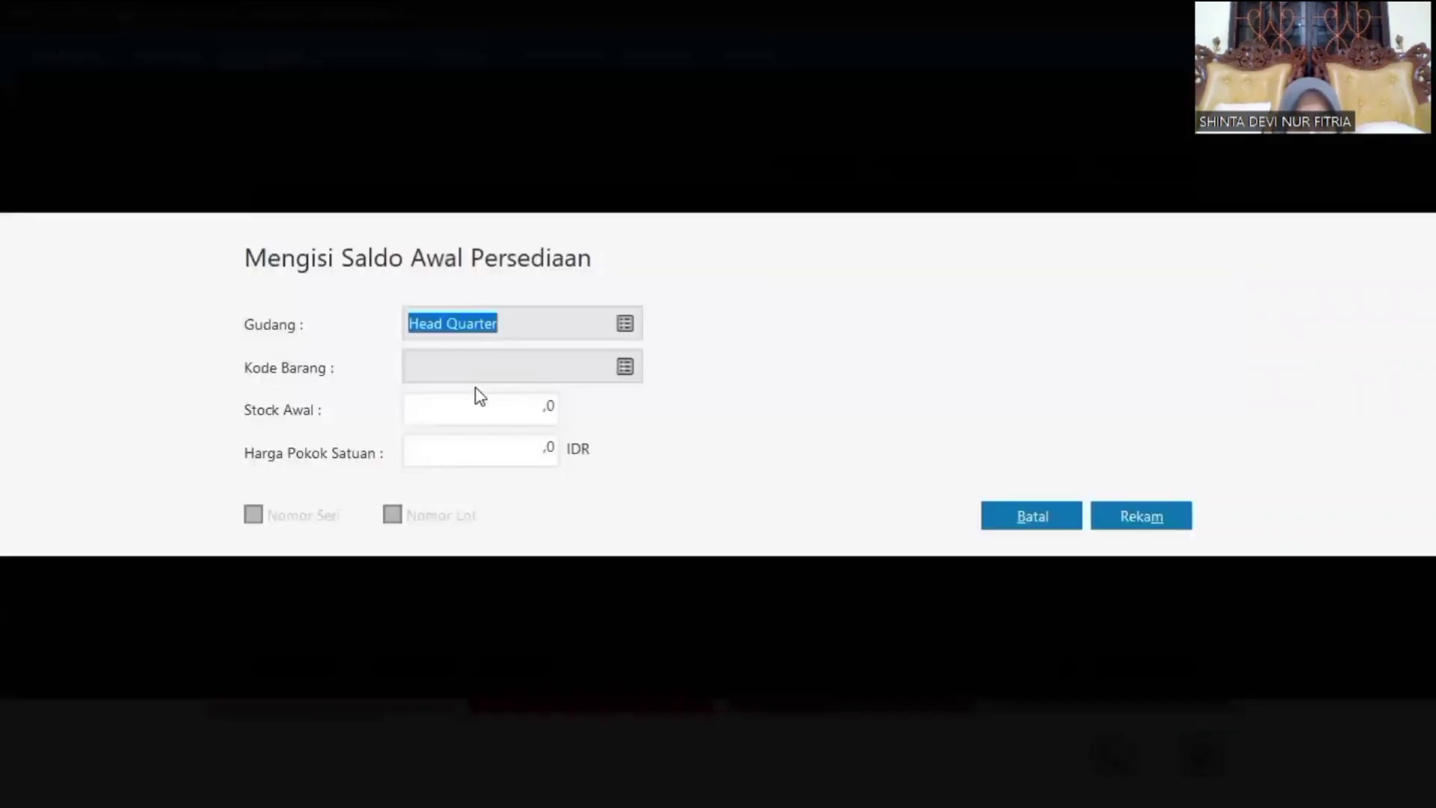
{"action": "left_click", "coordinate": [625, 366]}
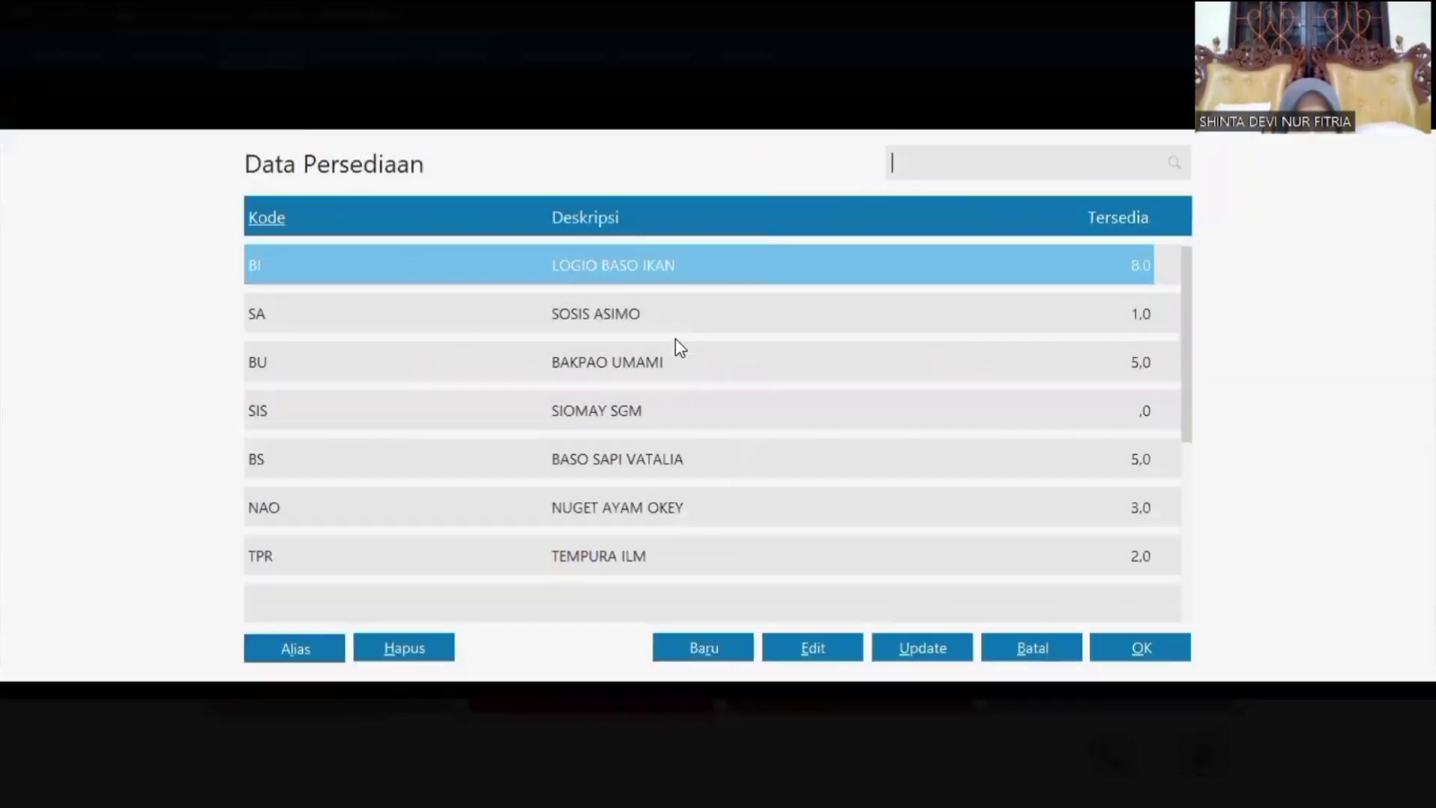
{"action": "double_click", "coordinate": [673, 314]}
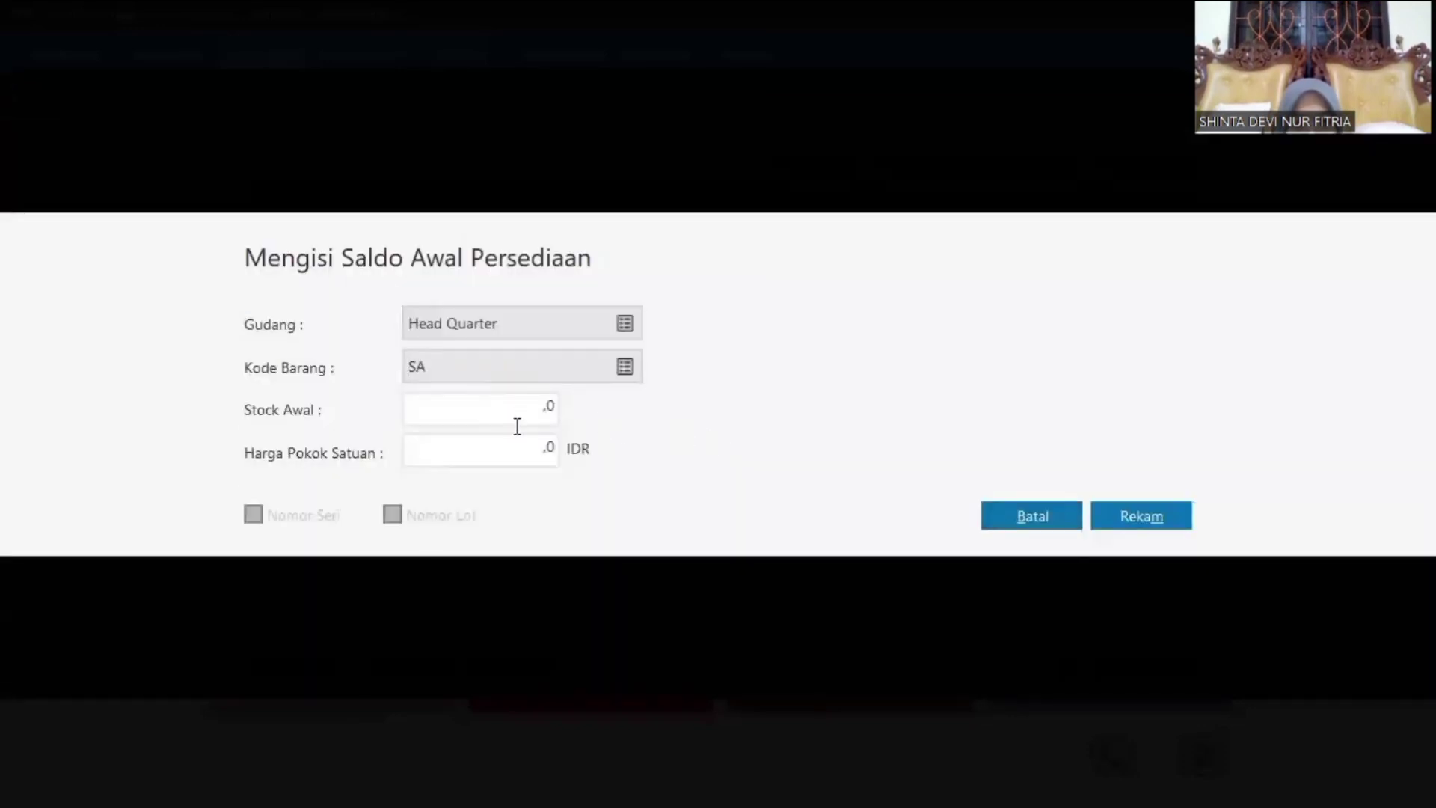
- Set the SA item's opening stock to 30 and its unit cost price to 7000
{"action": "left_click", "coordinate": [500, 414]}
{"action": "type", "text": "30"}
{"action": "left_click", "coordinate": [515, 447]}
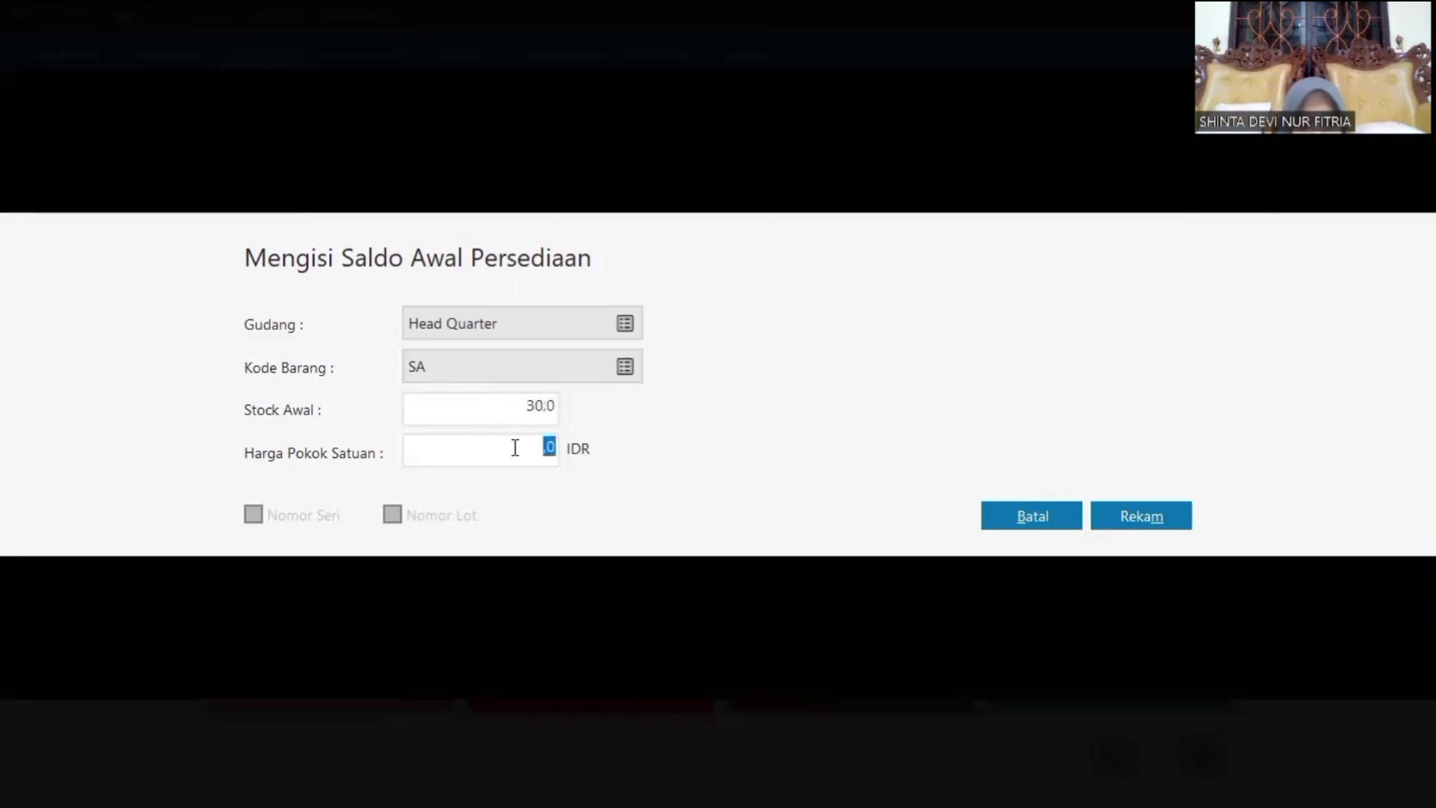
{"action": "type", "text": "7000"}
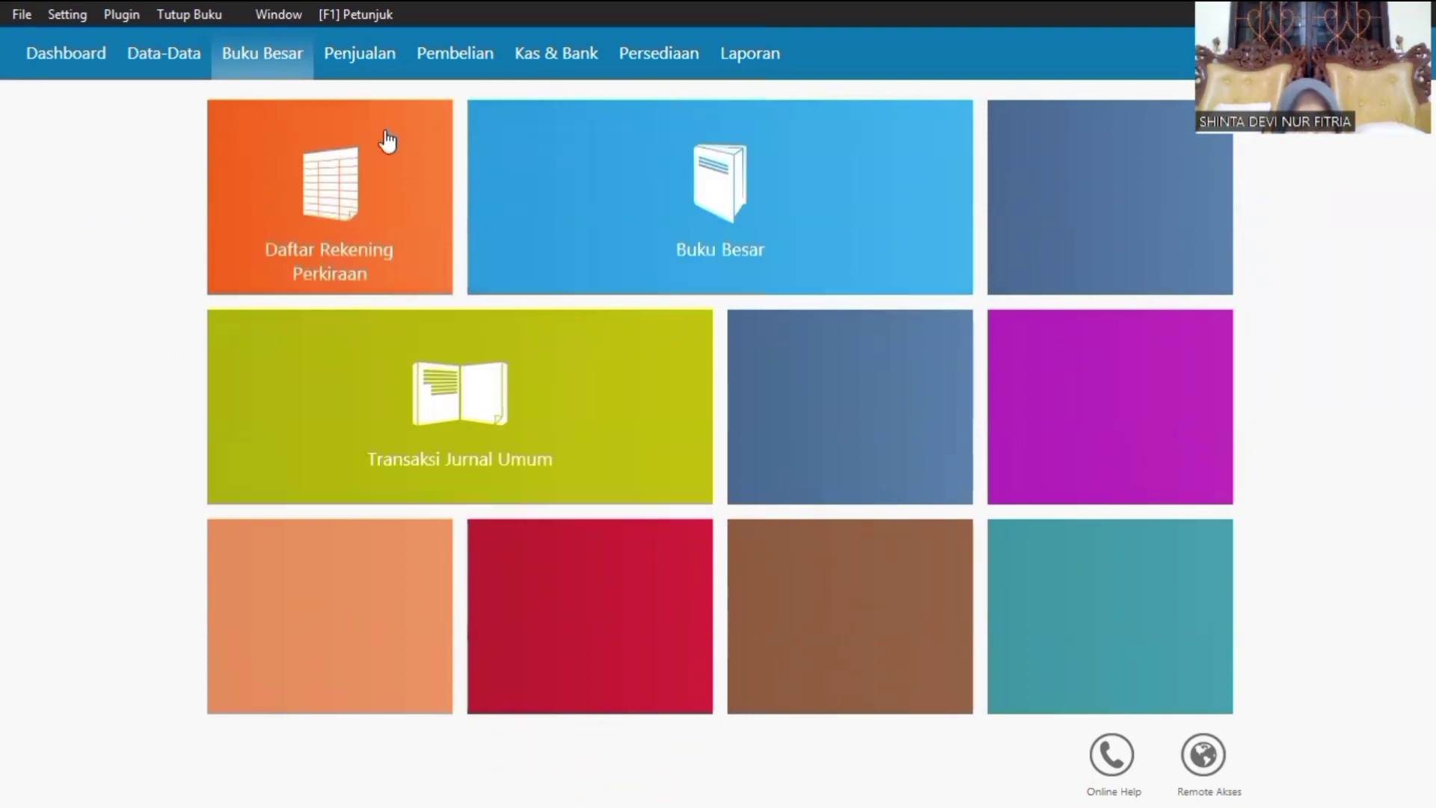
- Review the first sales invoice, dated 01/05/2022, in the Invoice Penjualan list and record it
{"action": "left_click", "coordinate": [340, 53]}
{"action": "mouse_move", "coordinate": [250, 487]}
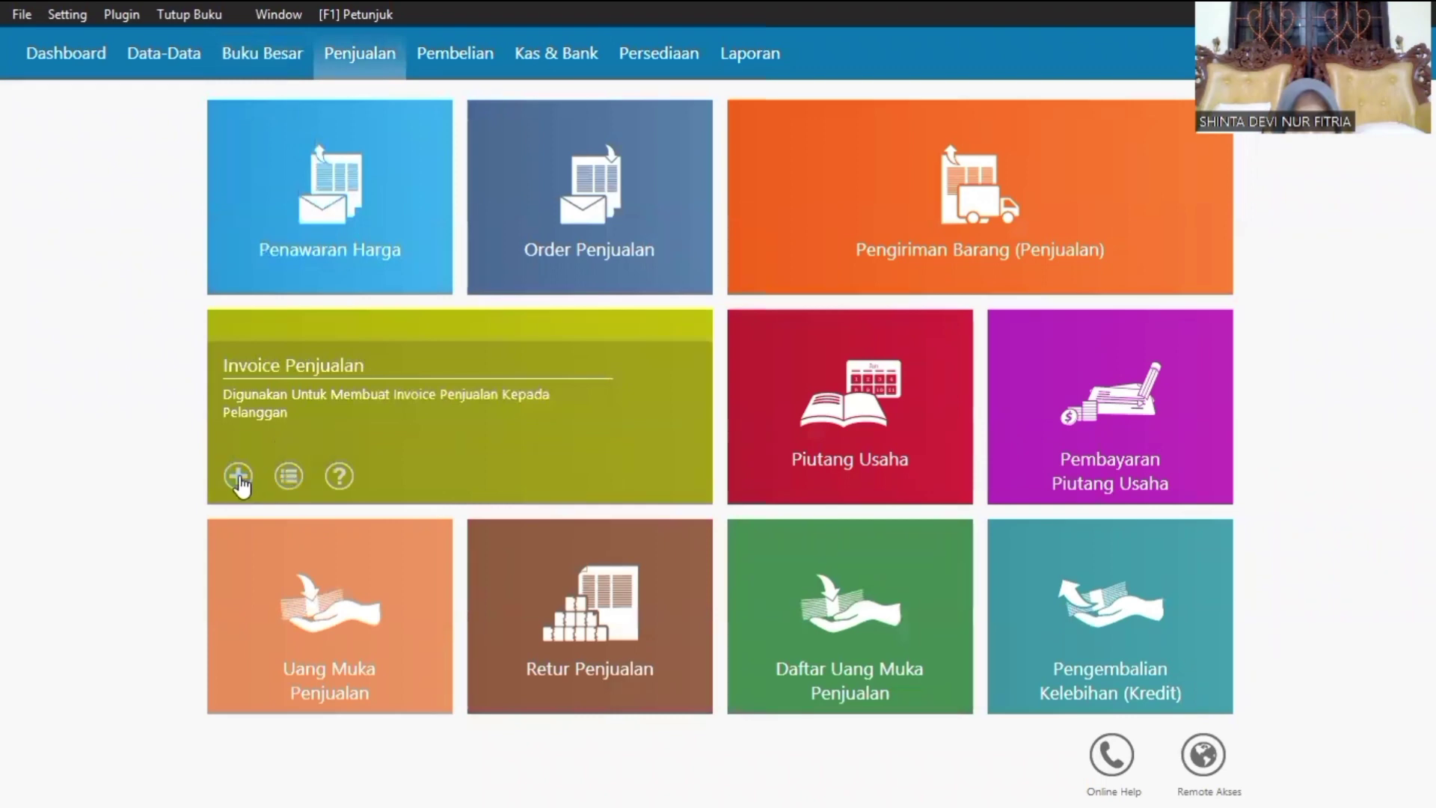
{"action": "left_click", "coordinate": [276, 464]}
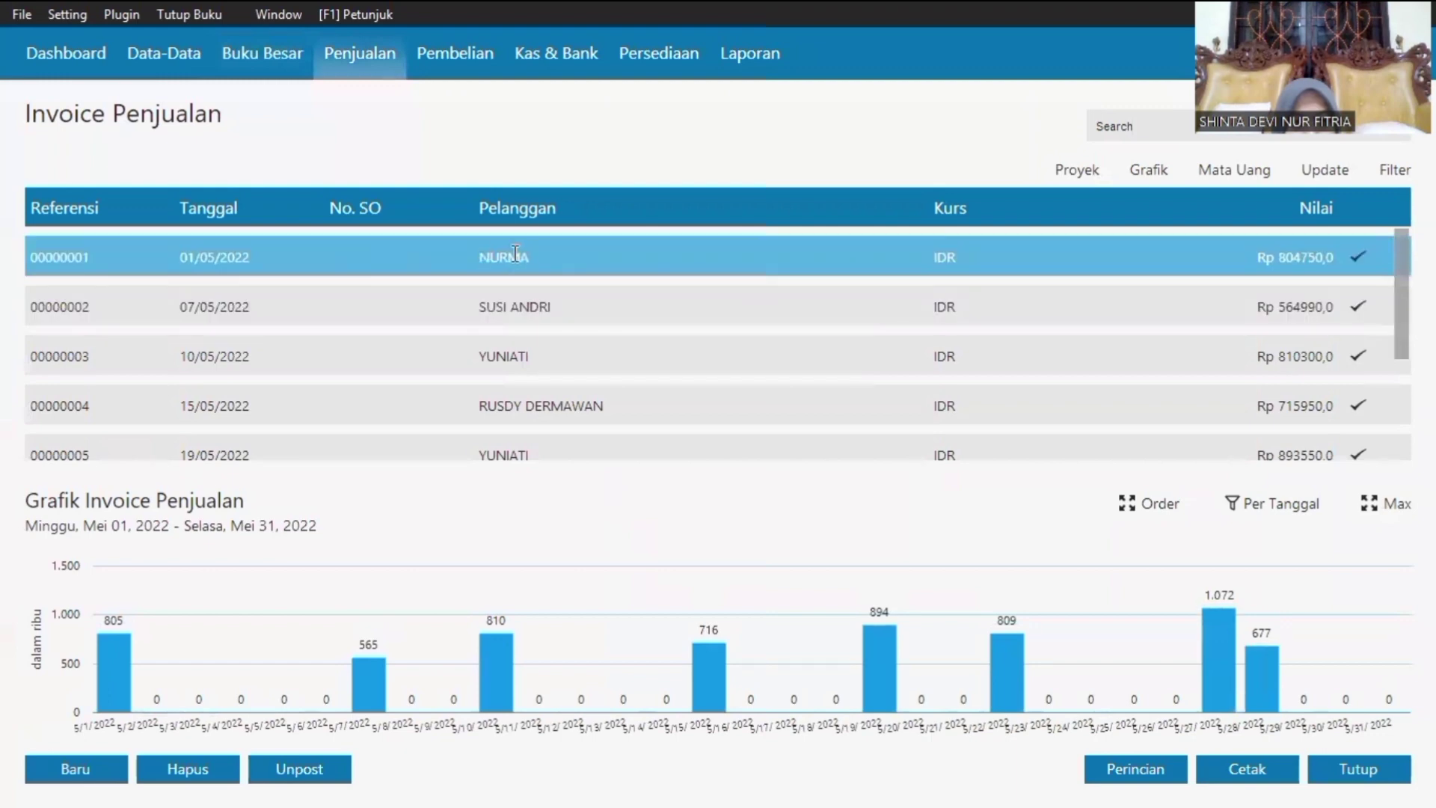
{"action": "double_click", "coordinate": [549, 268]}
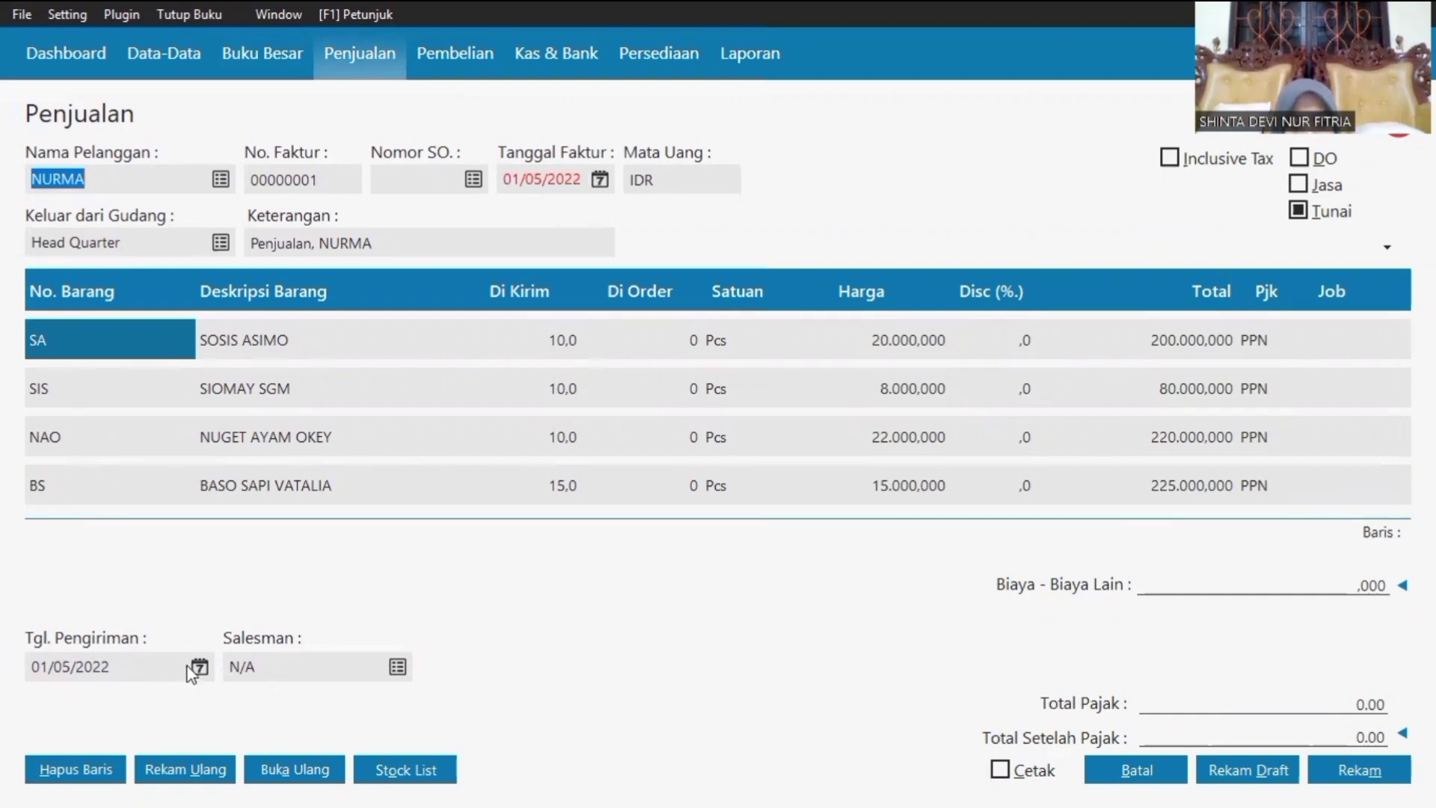
{"action": "left_click", "coordinate": [1359, 770]}
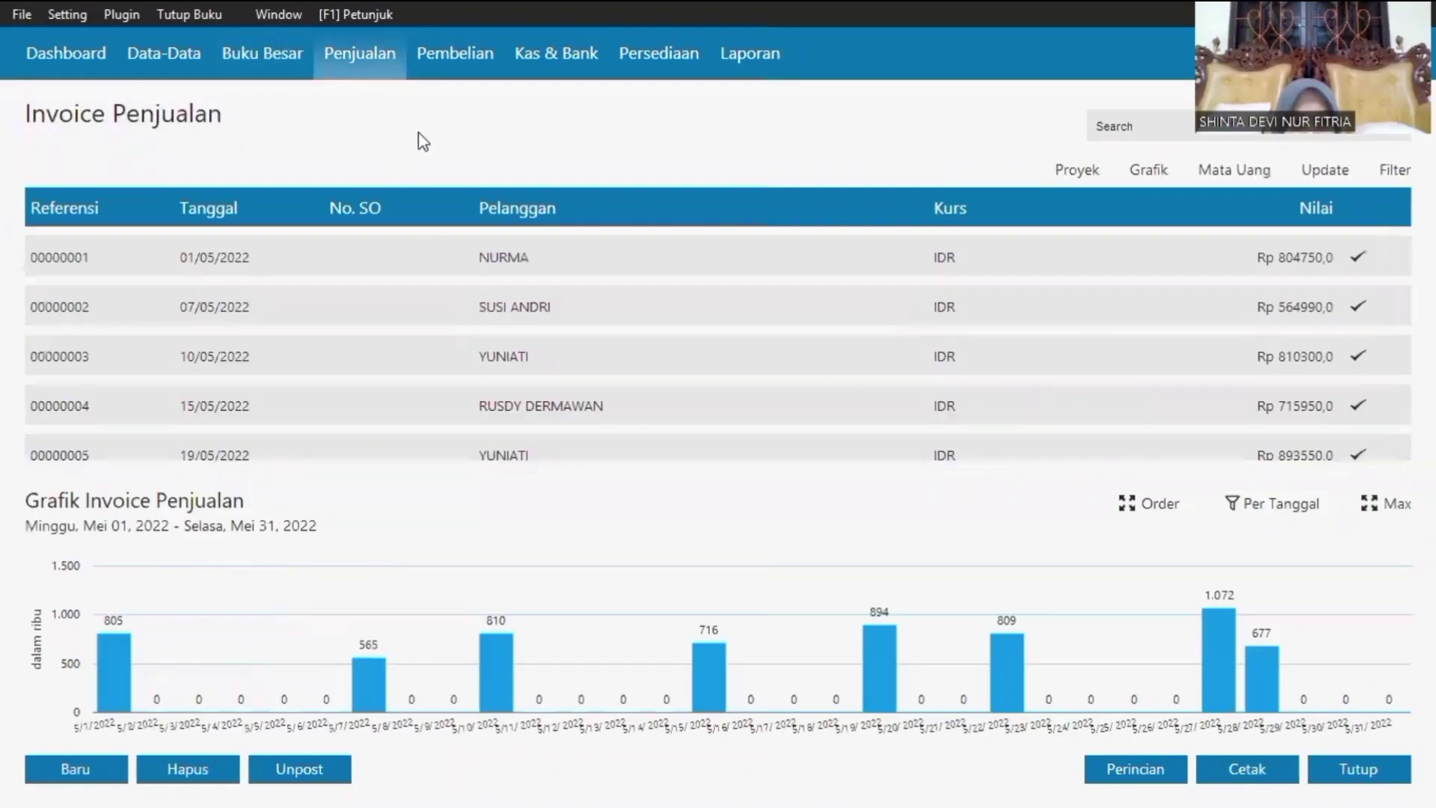
- Review the first Penerimaan Barang purchase from MUTIARA BAHARI FROZEN FOOD, dated 08/05/2022, and record it
{"action": "left_click", "coordinate": [445, 71]}
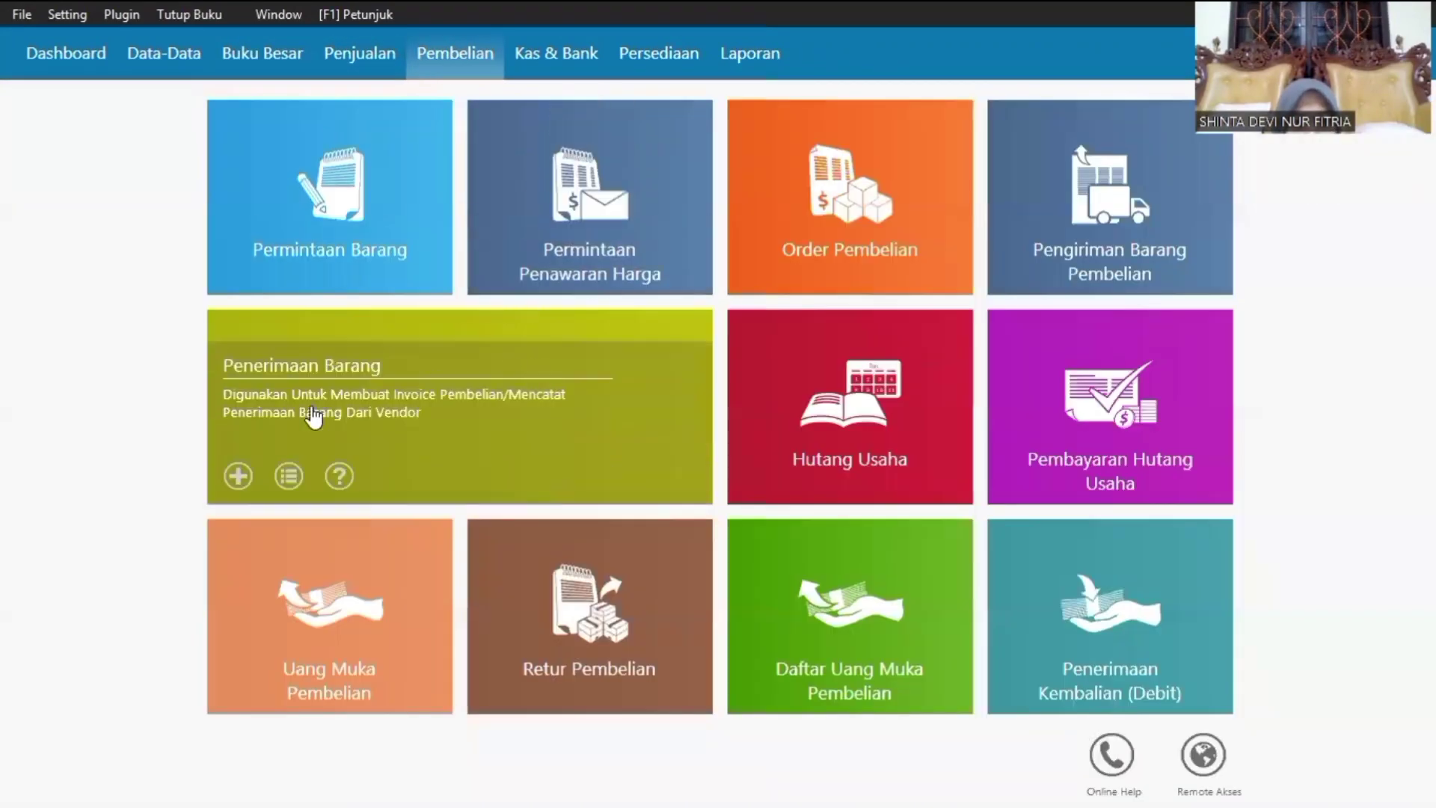
{"action": "left_click", "coordinate": [301, 408]}
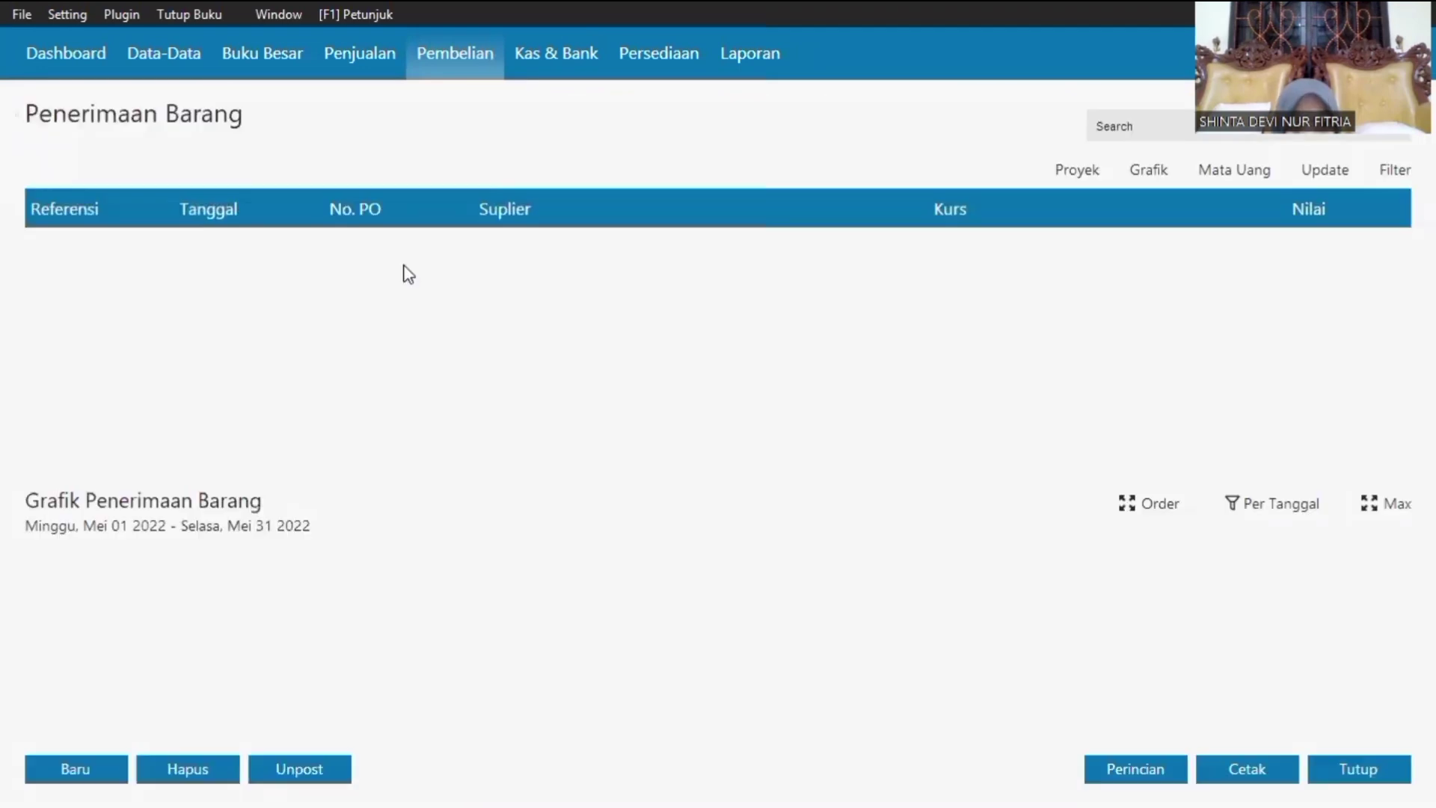
{"action": "left_click", "coordinate": [419, 257]}
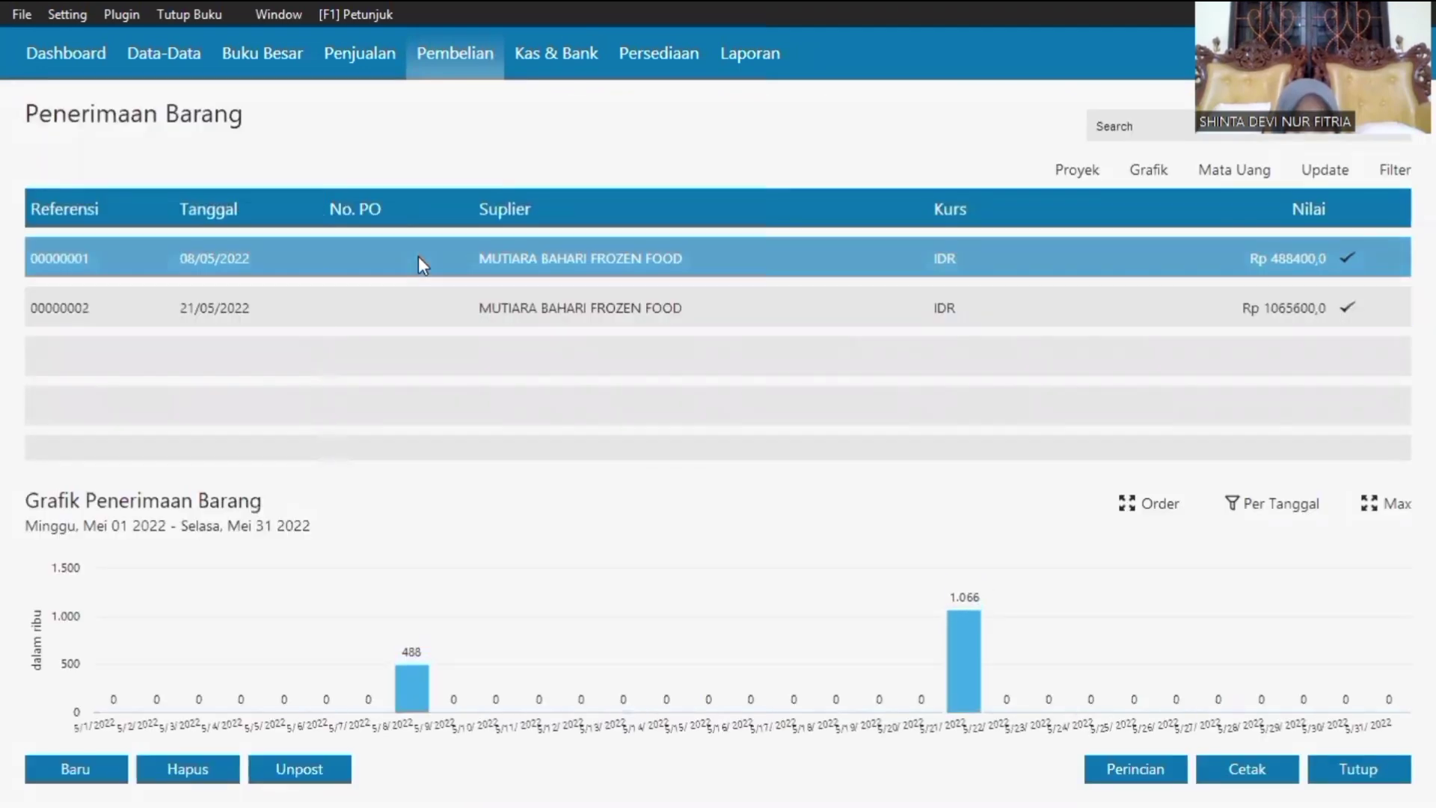
{"action": "double_click", "coordinate": [503, 263]}
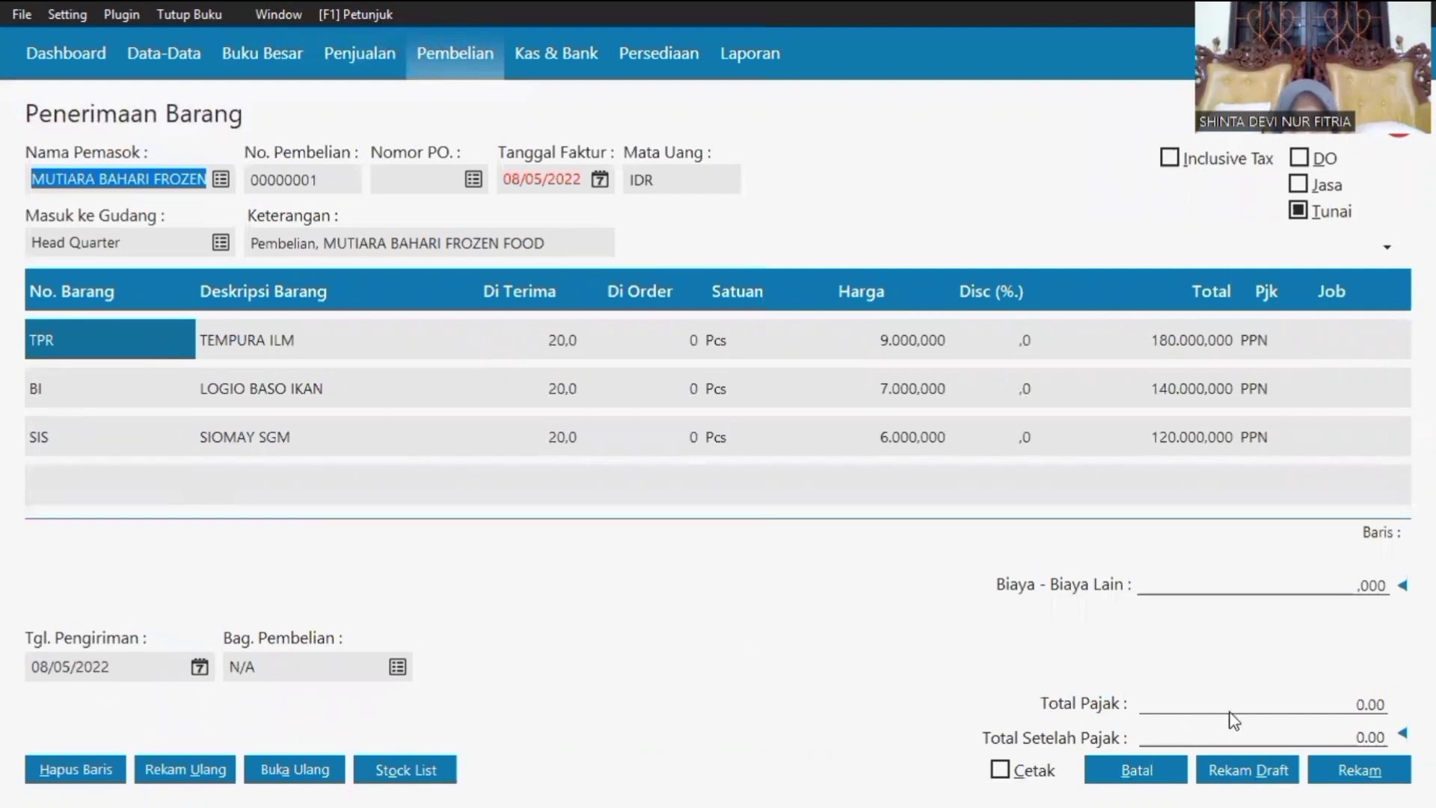
{"action": "left_click", "coordinate": [1329, 780]}
- Review the Pembayaran Piutang receipt dated 09/05/2022, including its cash account choices, and record it
{"action": "left_click", "coordinate": [364, 75]}
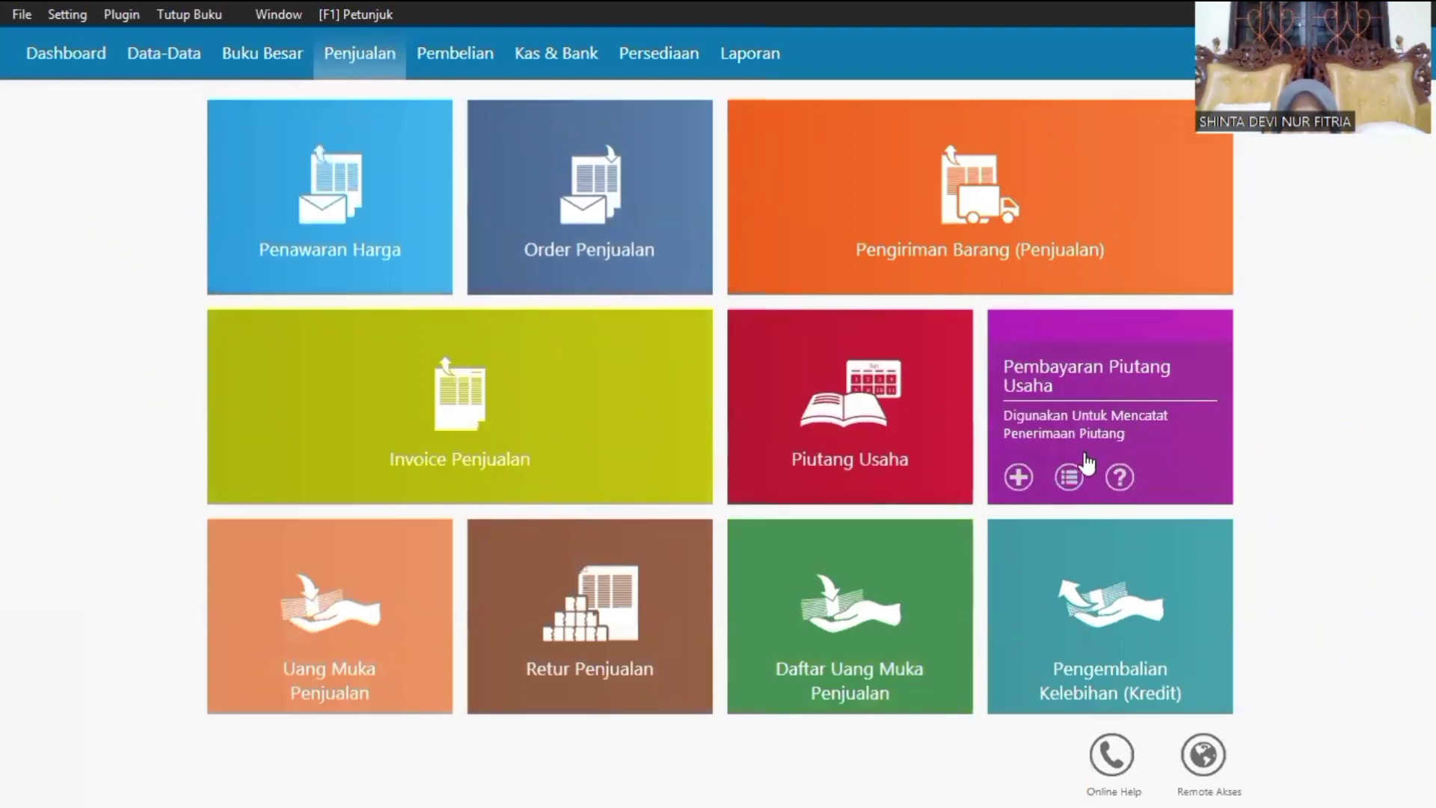
{"action": "left_click", "coordinate": [1069, 477]}
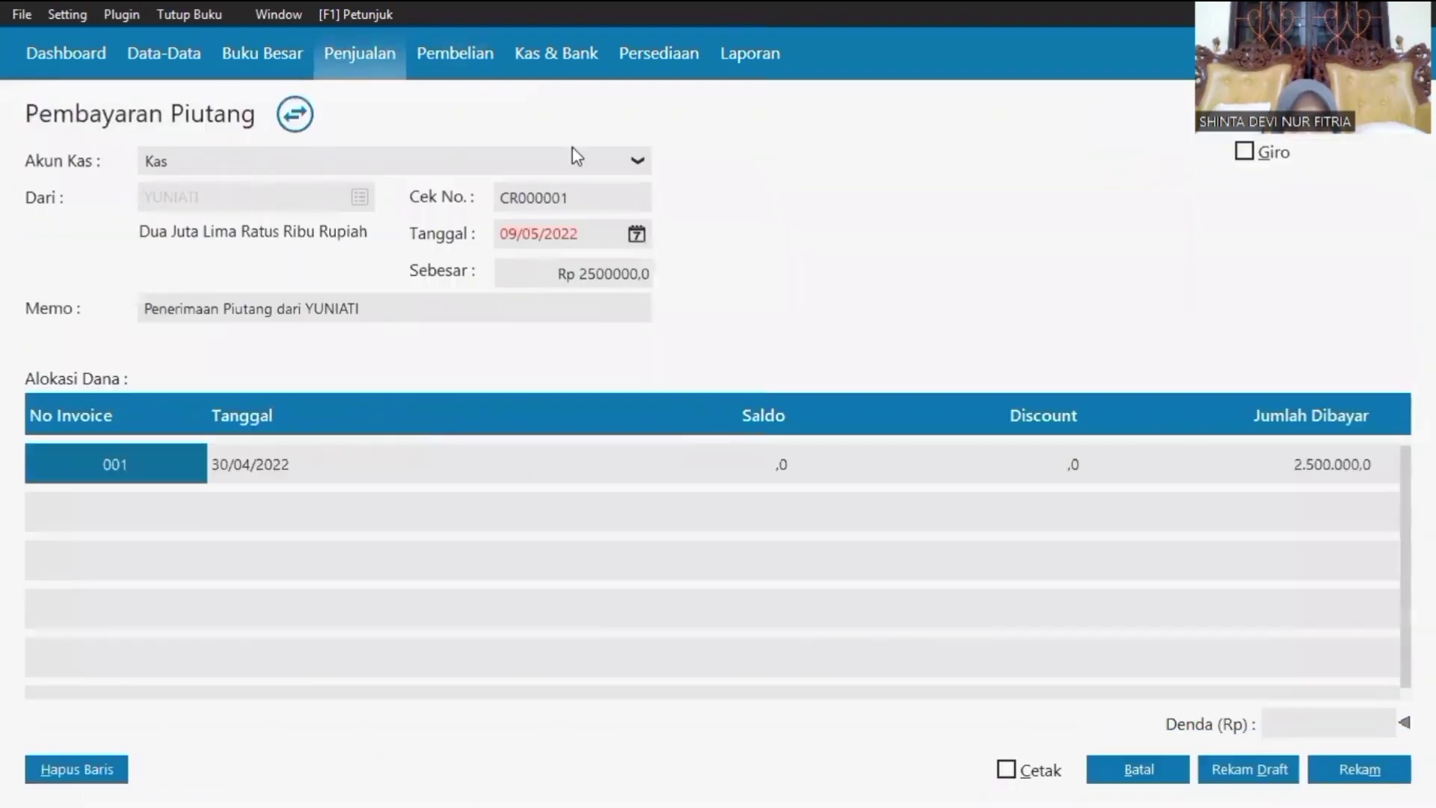
{"action": "left_click", "coordinate": [579, 160]}
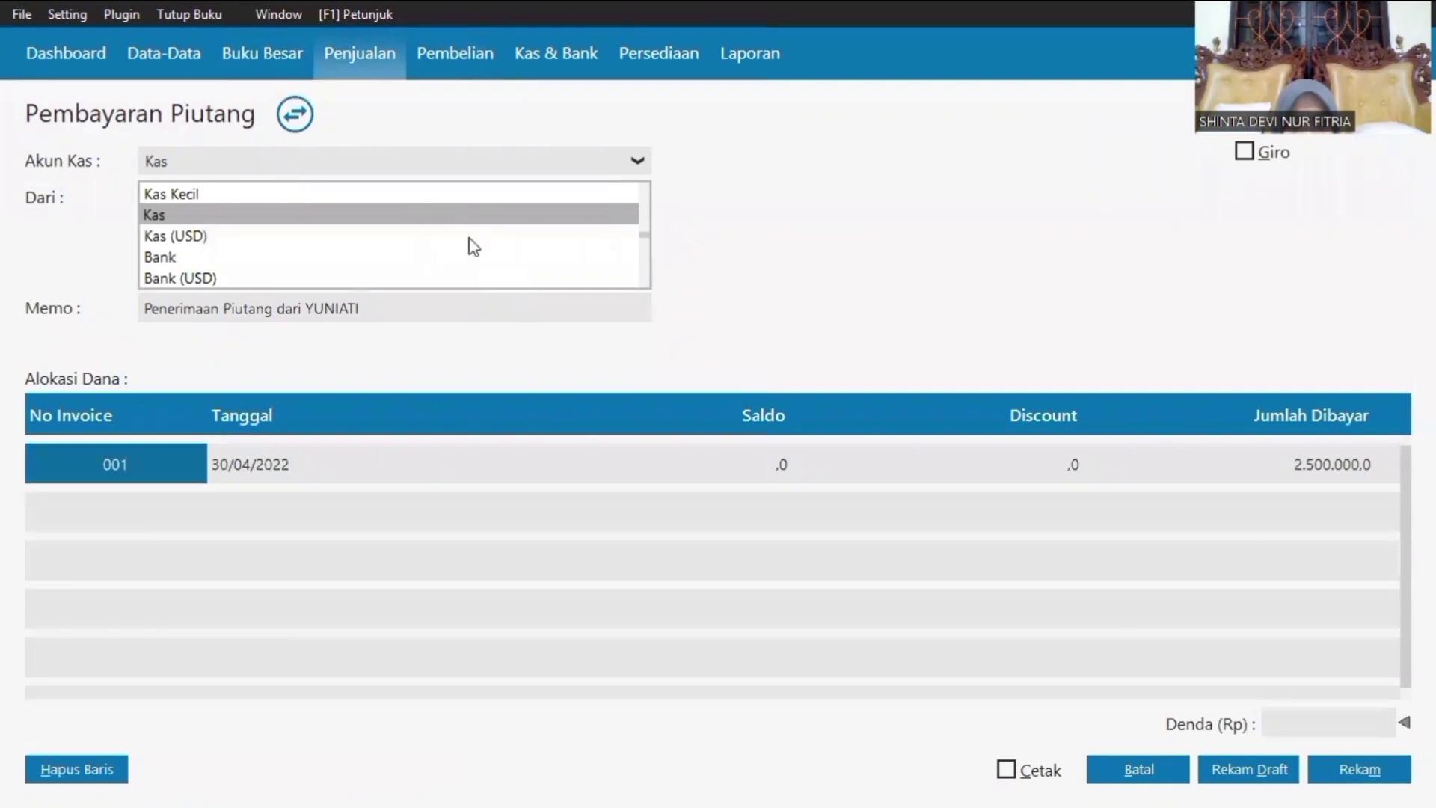
{"action": "left_click", "coordinate": [635, 163]}
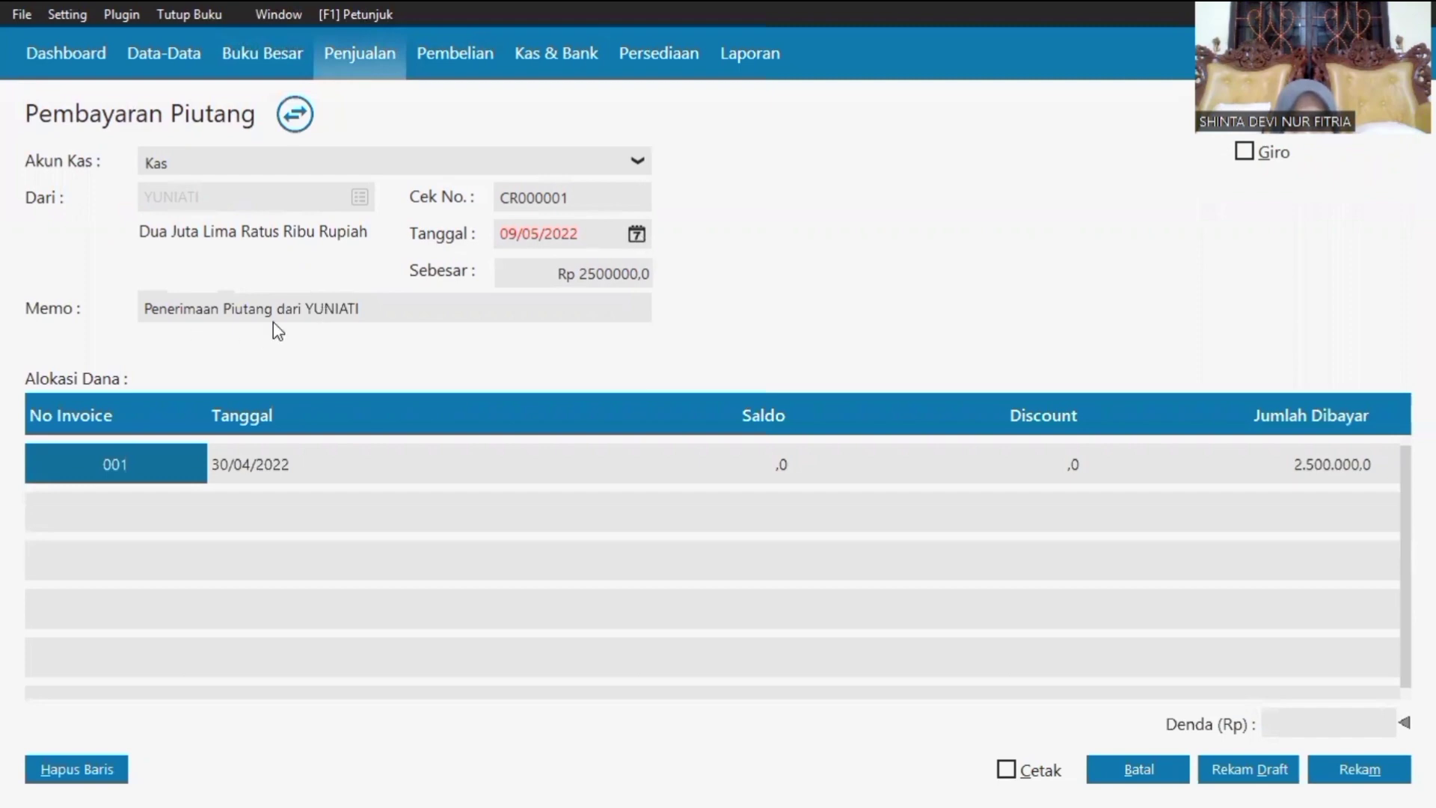
{"action": "left_click", "coordinate": [343, 444]}
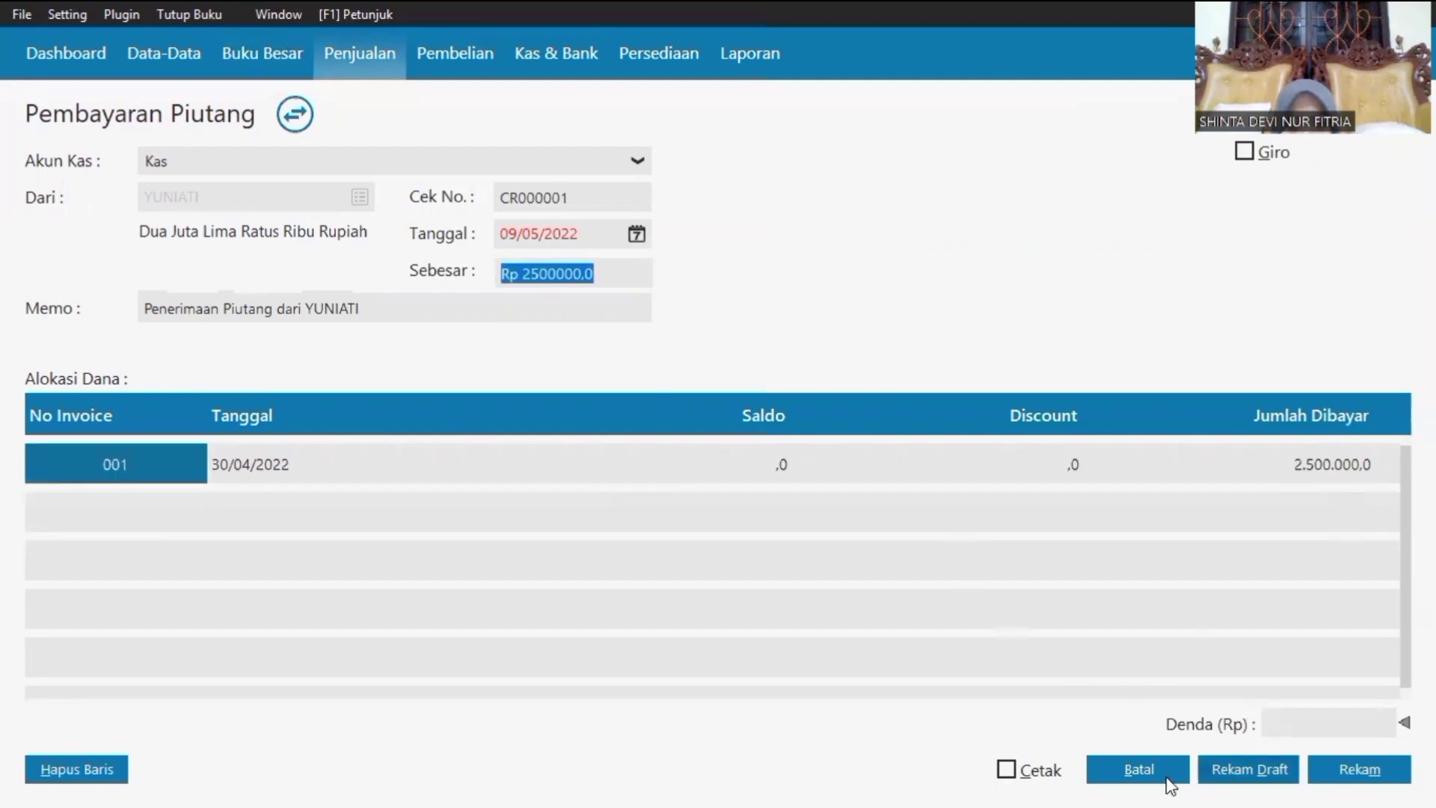
{"action": "left_click", "coordinate": [1359, 769]}
- Open the Membayar Listrik general journal entry dated 13/05/2022 from the journal transaction list
{"action": "left_click", "coordinate": [301, 69]}
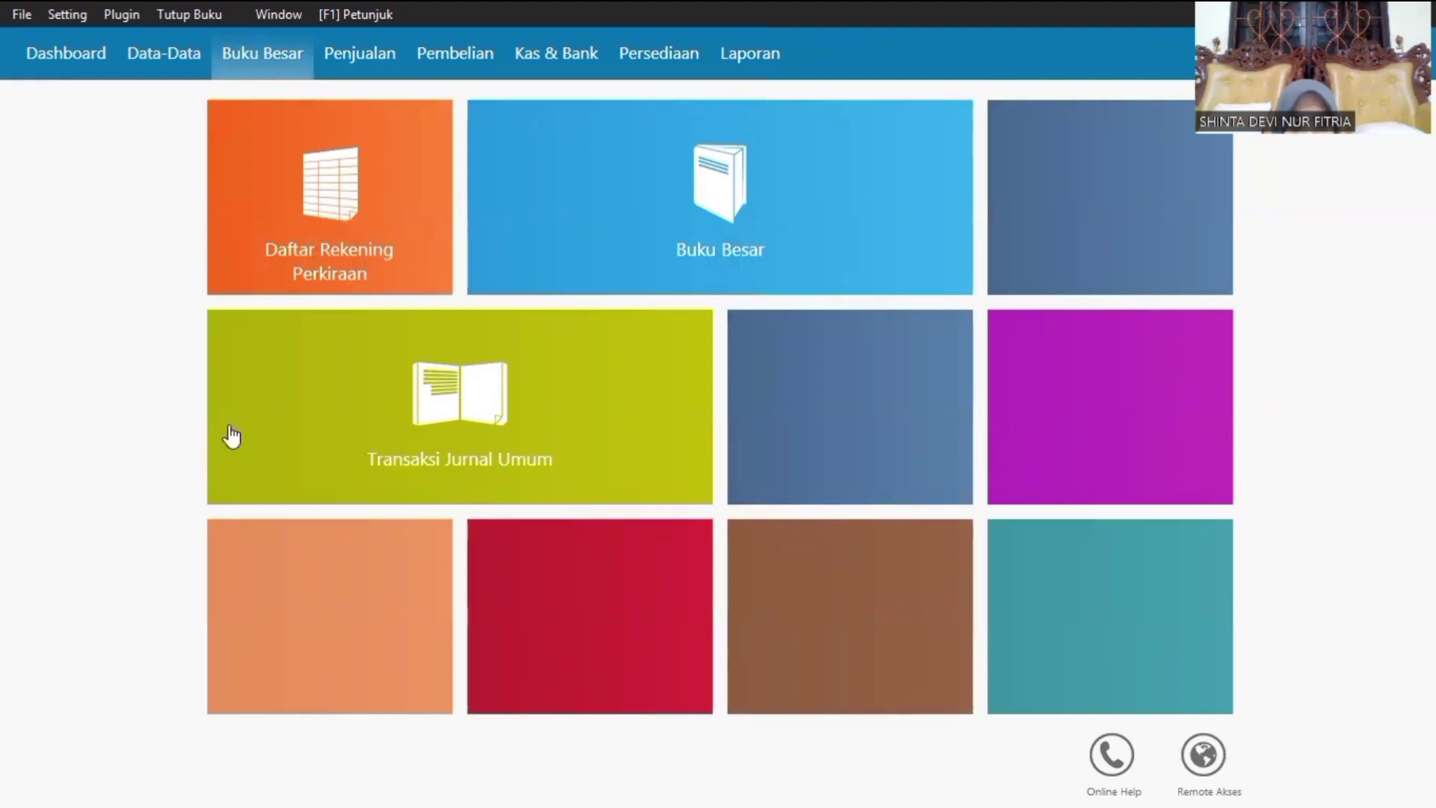
{"action": "mouse_move", "coordinate": [273, 418]}
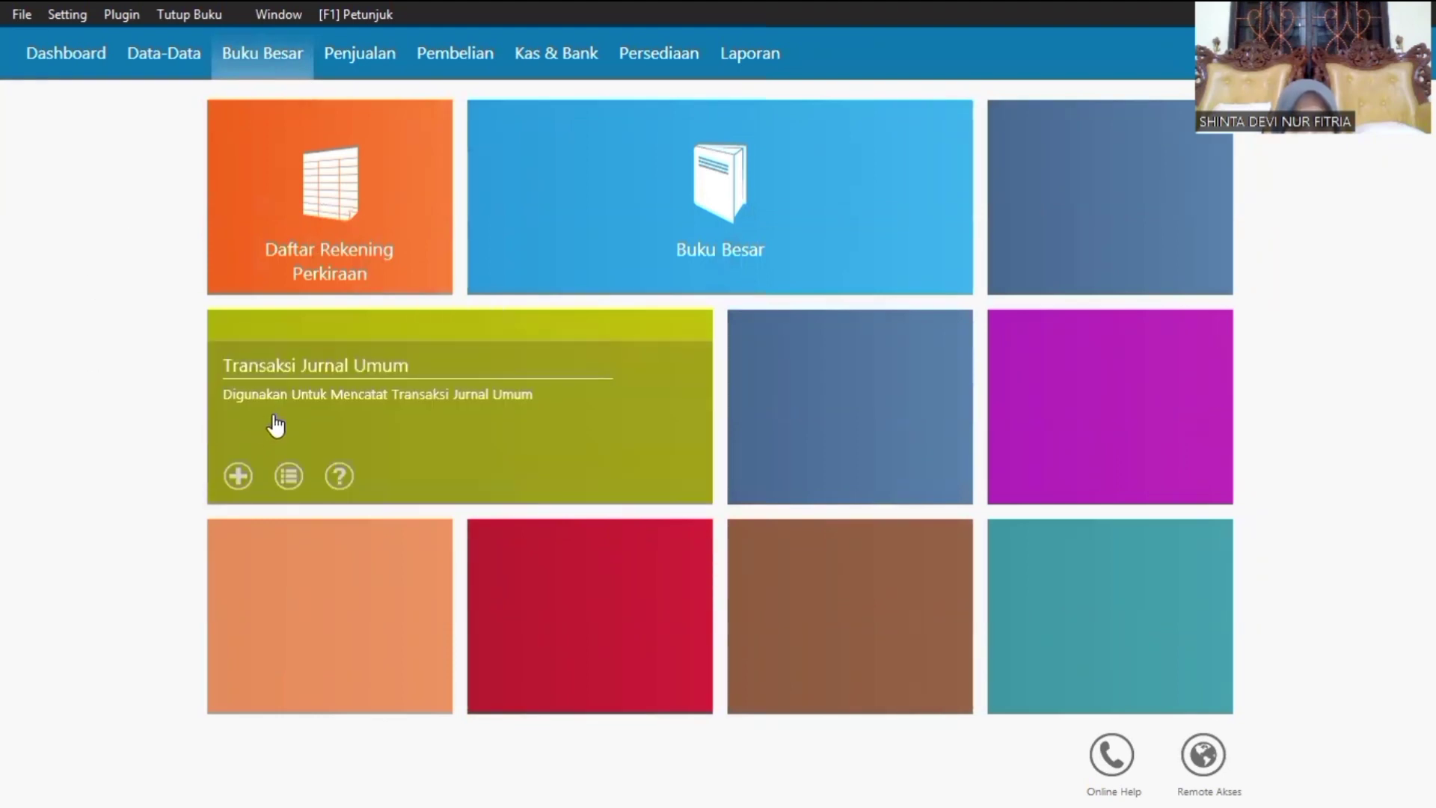
{"action": "left_click", "coordinate": [289, 476]}
{"action": "left_click", "coordinate": [604, 245]}
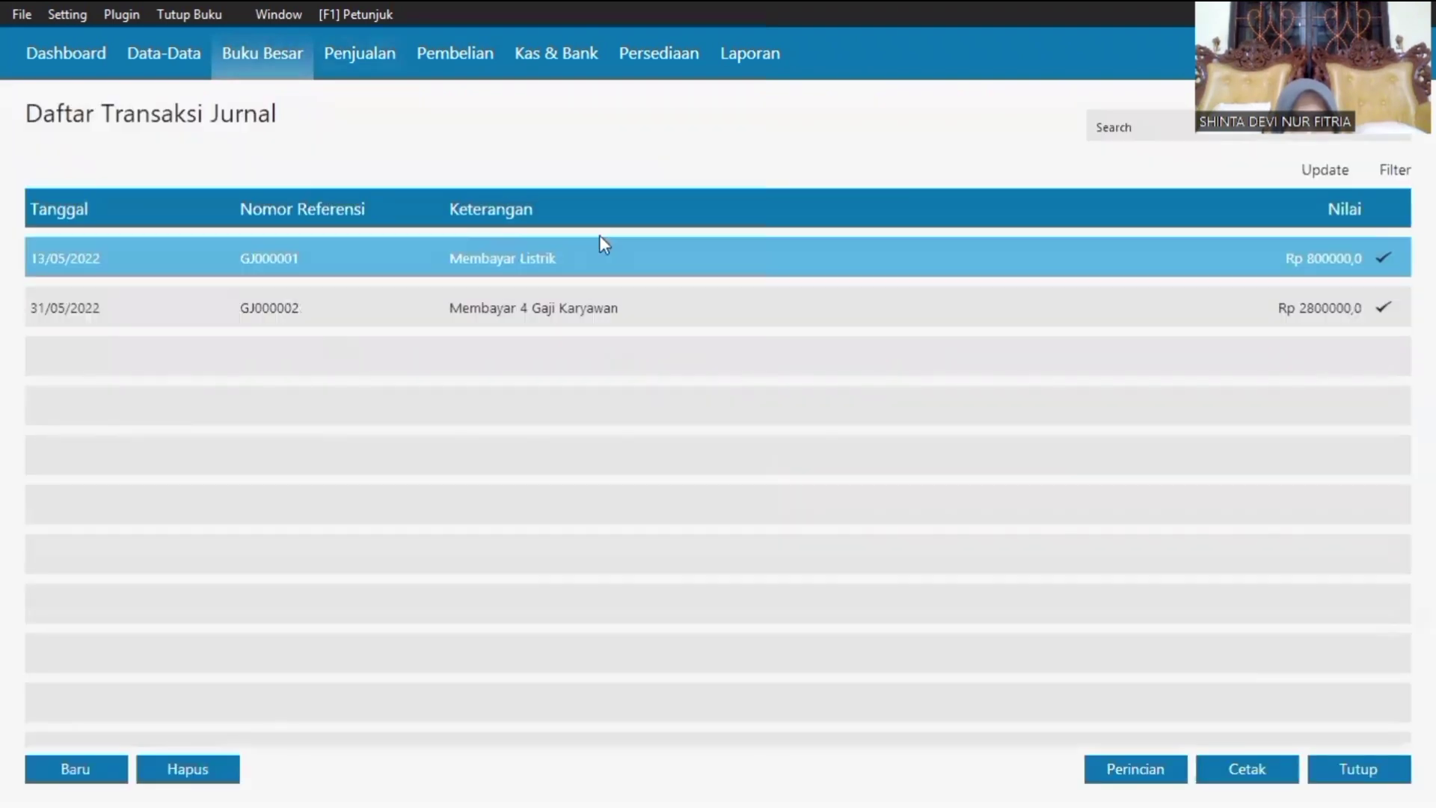
{"action": "double_click", "coordinate": [551, 262]}
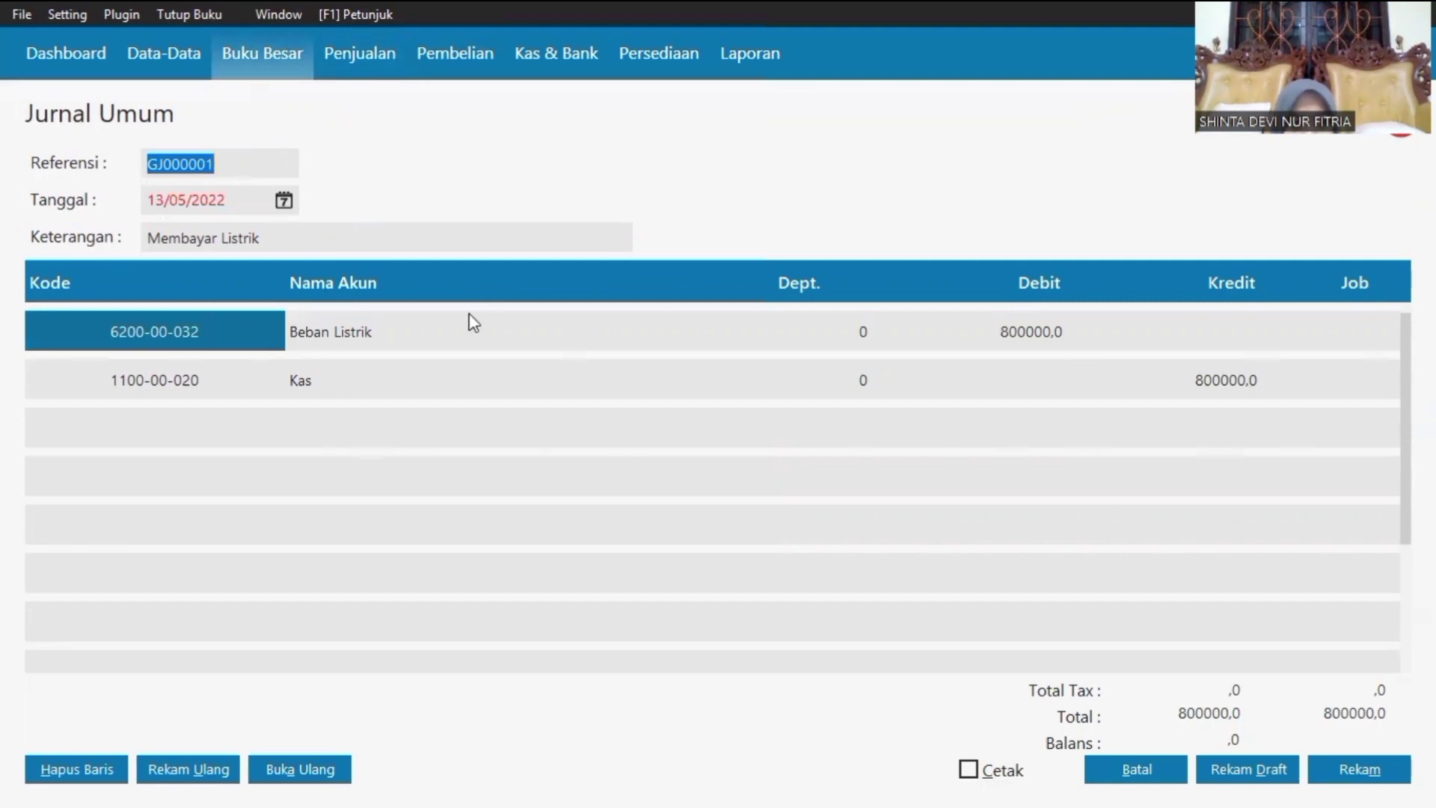
- Browse the account list for the Beban Listrik line, cancel the selection, and record the journal entry
{"action": "double_click", "coordinate": [439, 336]}
{"action": "key", "text": "Down"}
{"action": "key", "text": "Down"}
{"action": "key", "text": "Down"}
{"action": "key", "text": "Down"}
{"action": "key", "text": "Down"}
{"action": "key", "text": "Down"}
{"action": "key", "text": "Down"}
{"action": "key", "text": "Down"}
{"action": "key", "text": "Down"}
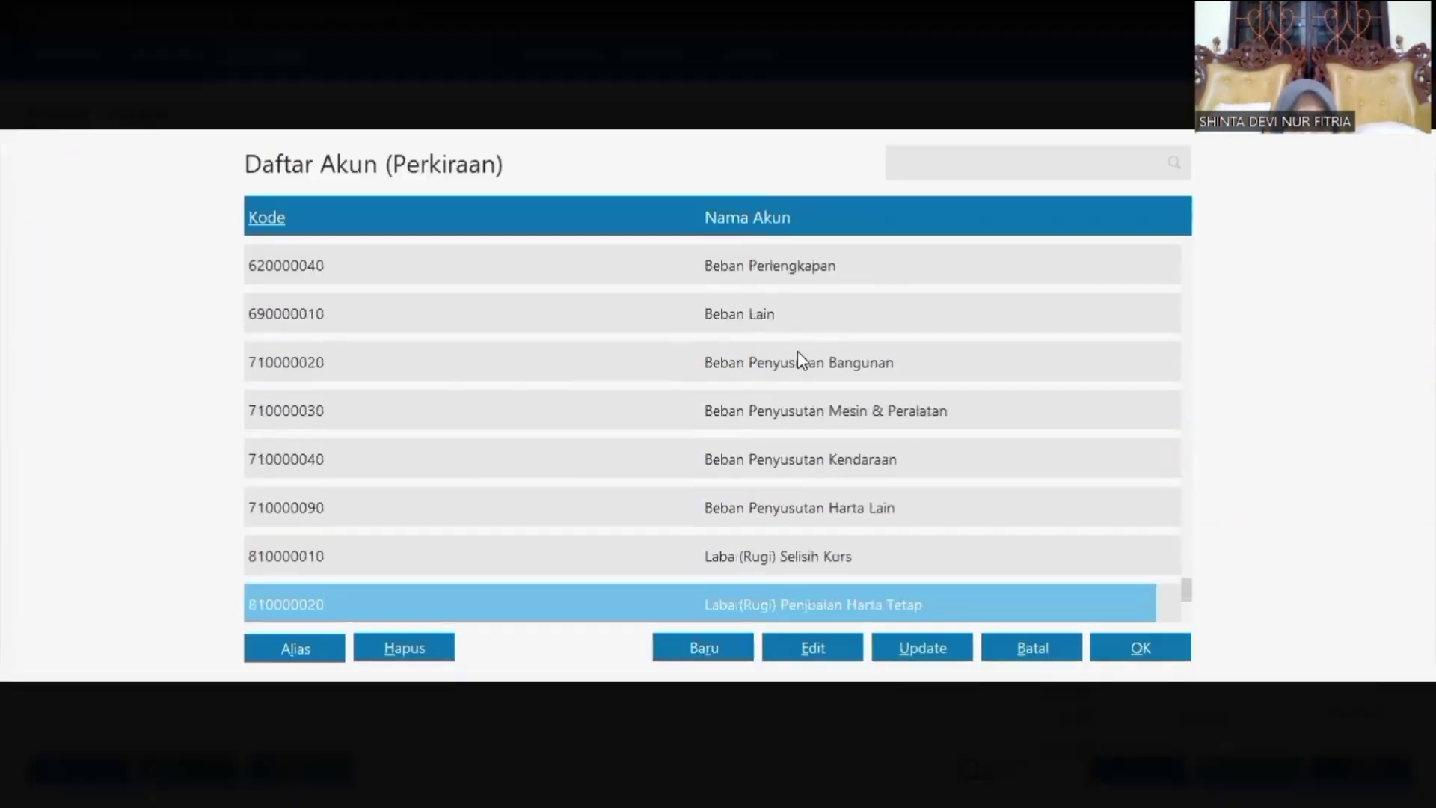
{"action": "left_click", "coordinate": [1036, 647]}
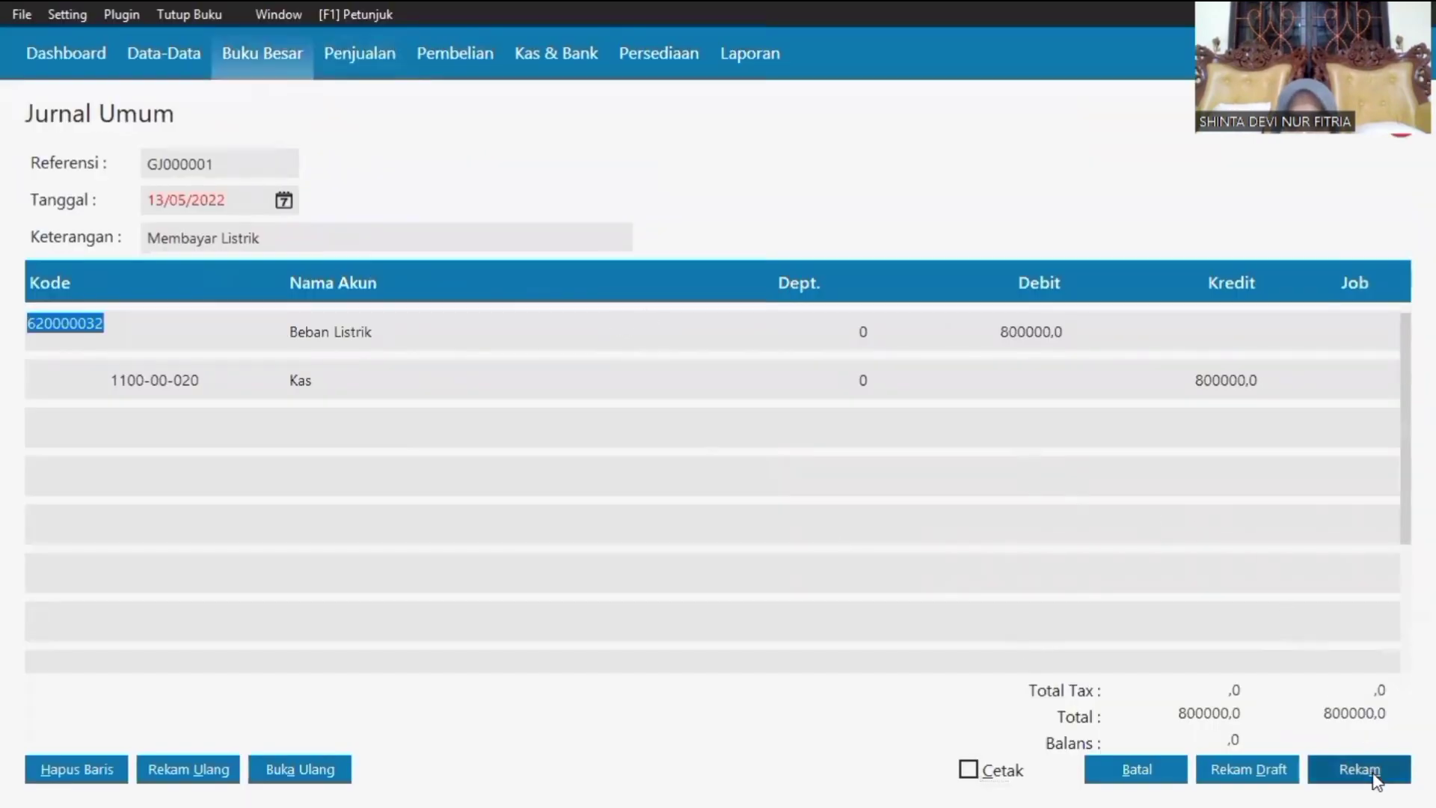
{"action": "left_click", "coordinate": [1360, 770]}
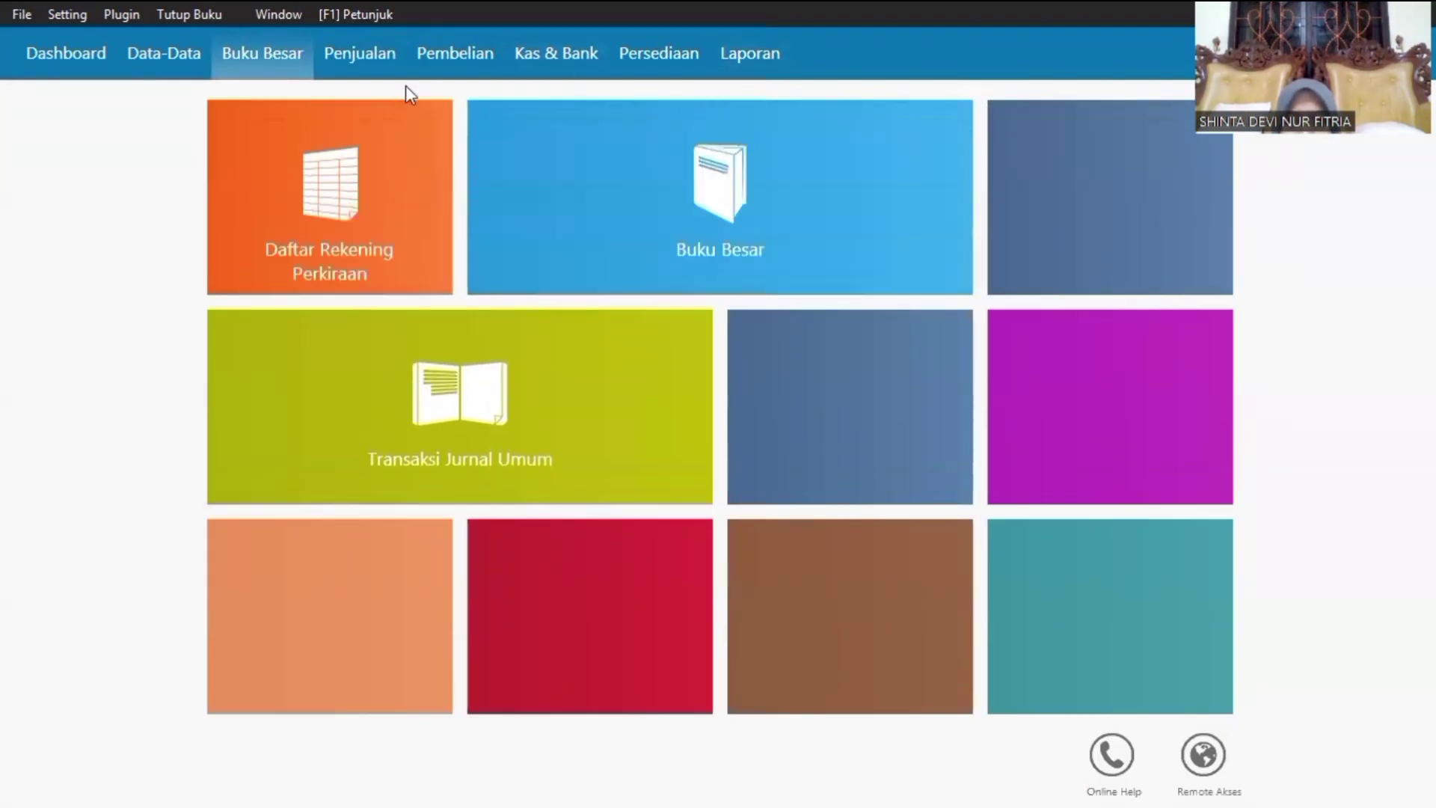
- Generate the Laba Rugi Standar report for Mei 2022 and review it through to the net profit or loss
{"action": "left_click", "coordinate": [748, 54]}
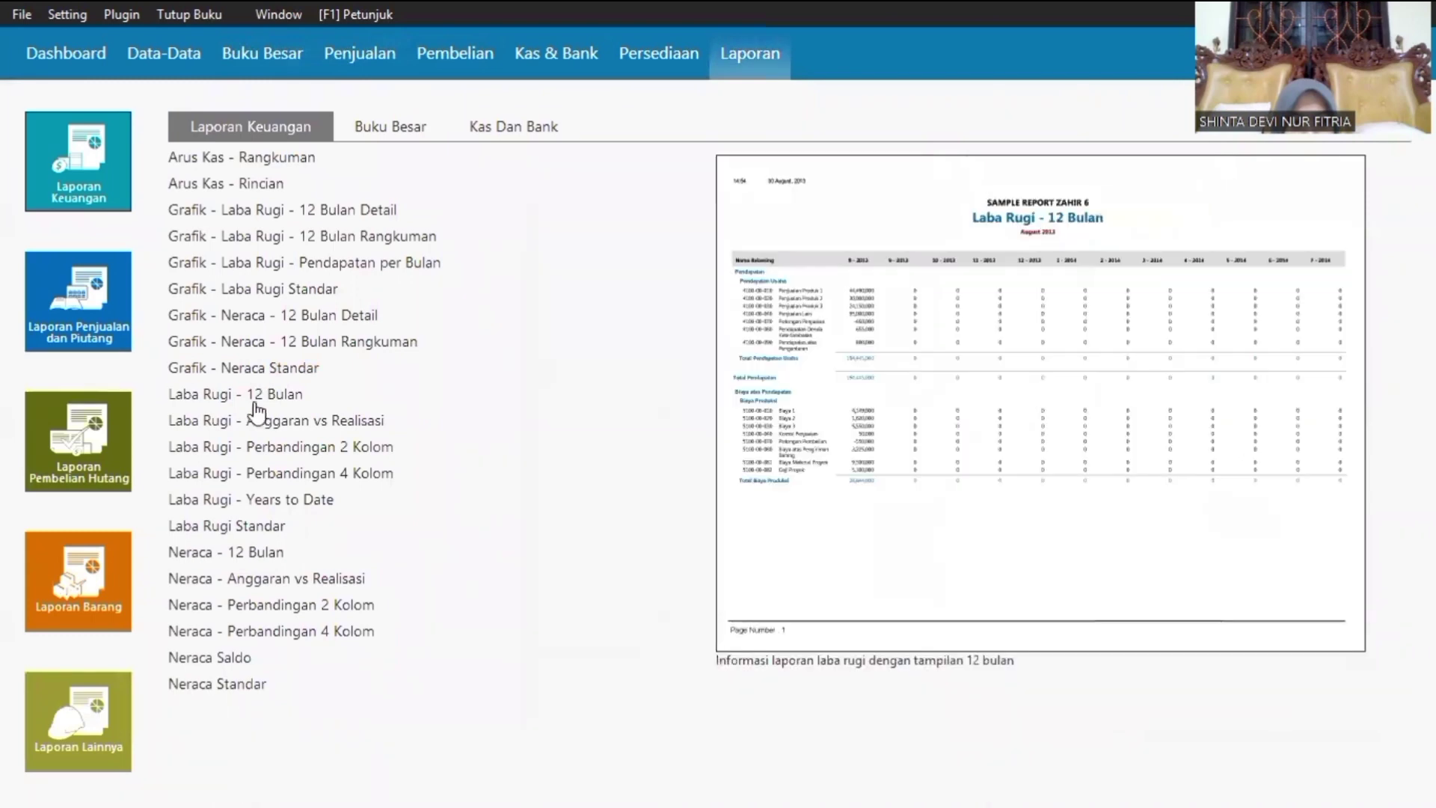
{"action": "left_click", "coordinate": [248, 528]}
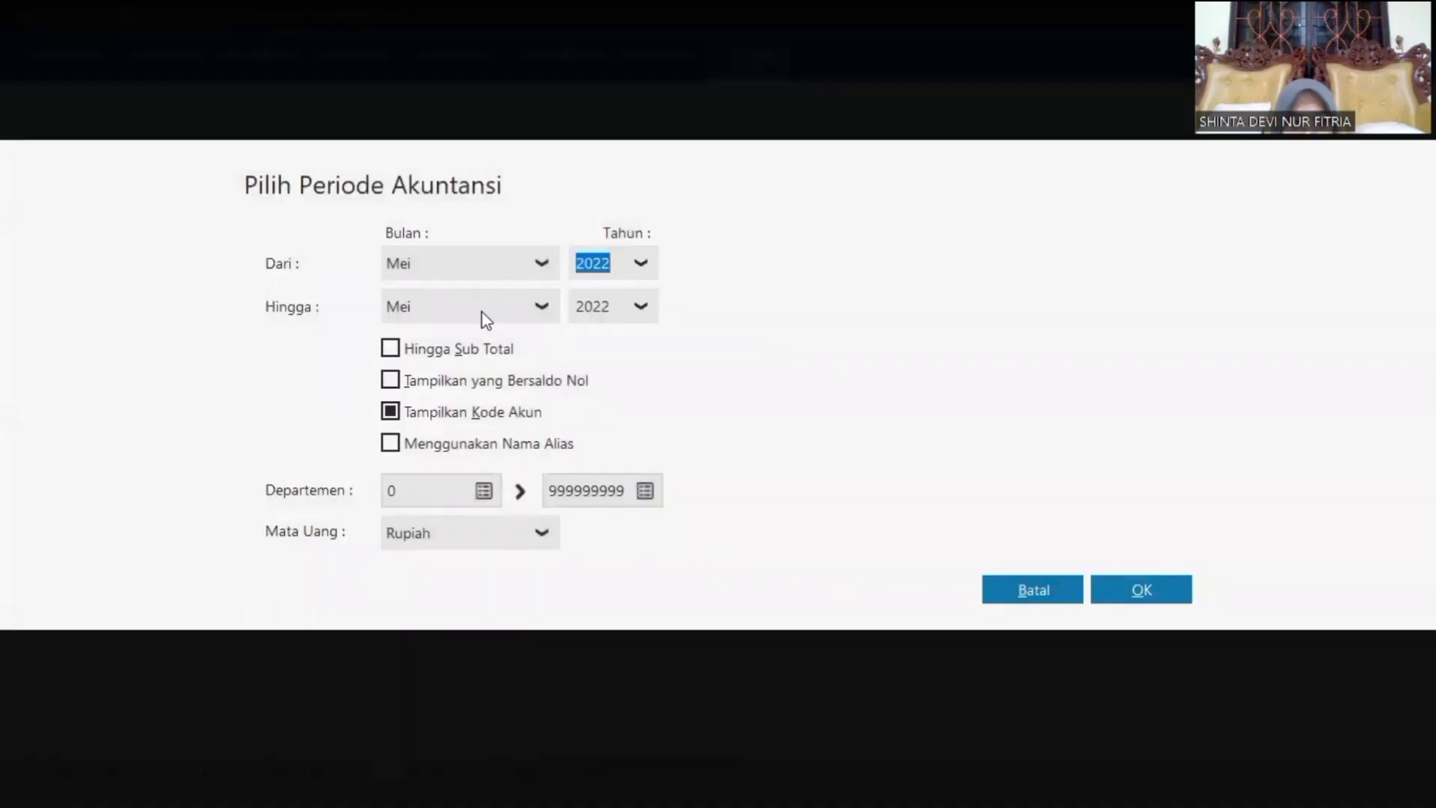
{"action": "left_click", "coordinate": [1137, 590]}
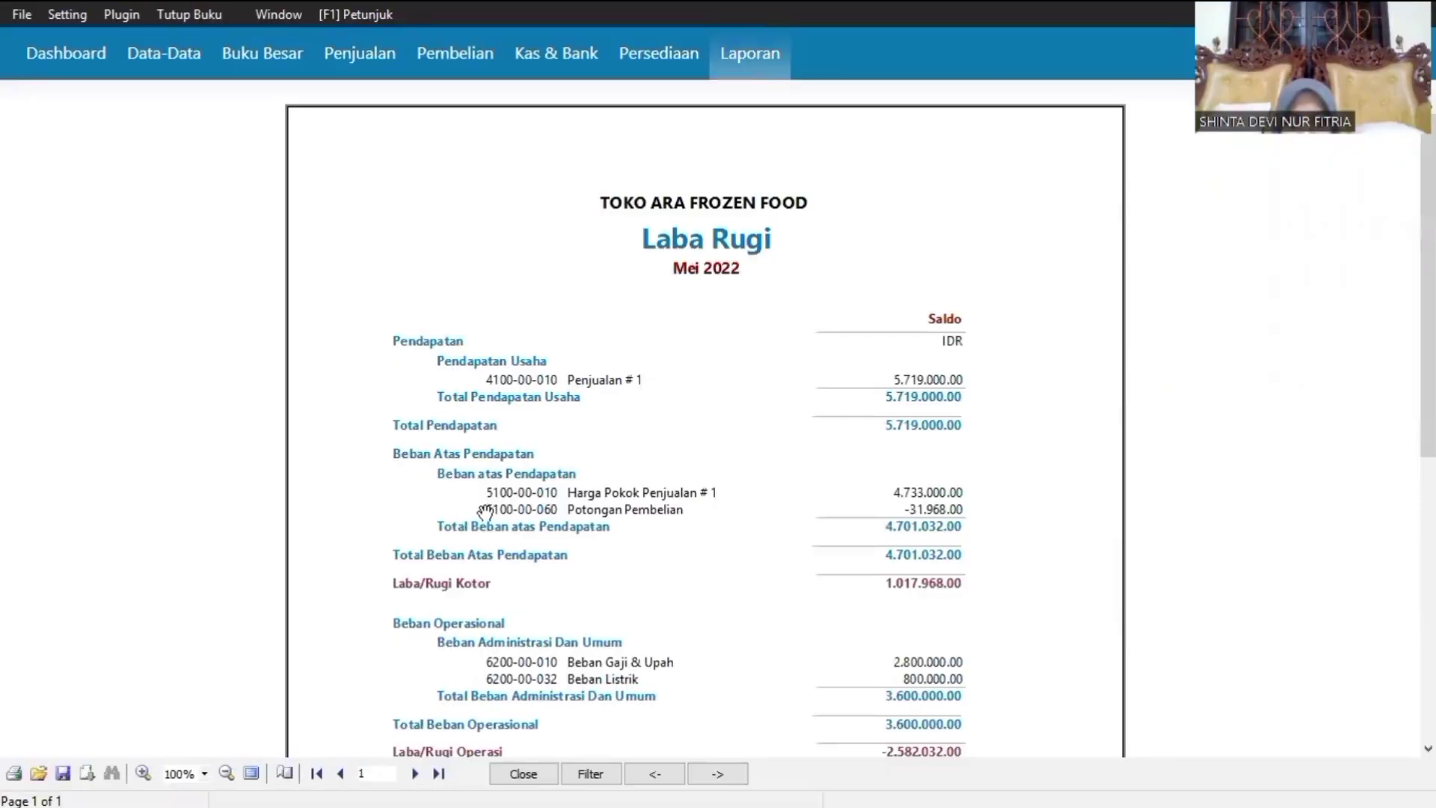
{"action": "left_click_drag", "start_coordinate": [1428, 300], "coordinate": [1428, 560]}
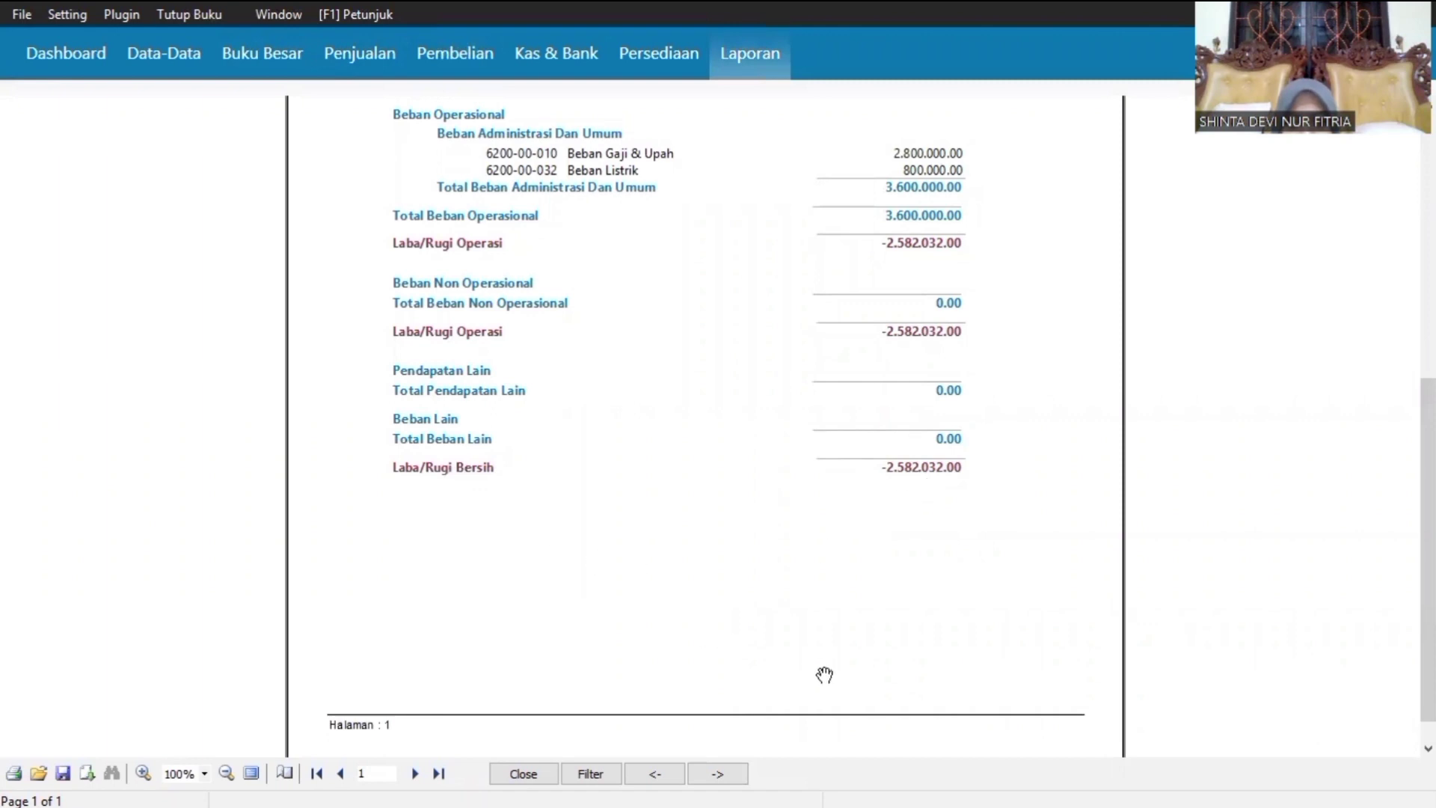
- Set up a PDF export of all pages of the Laba Rugi report, cancel saving the file, and close the report
{"action": "left_click", "coordinate": [113, 776]}
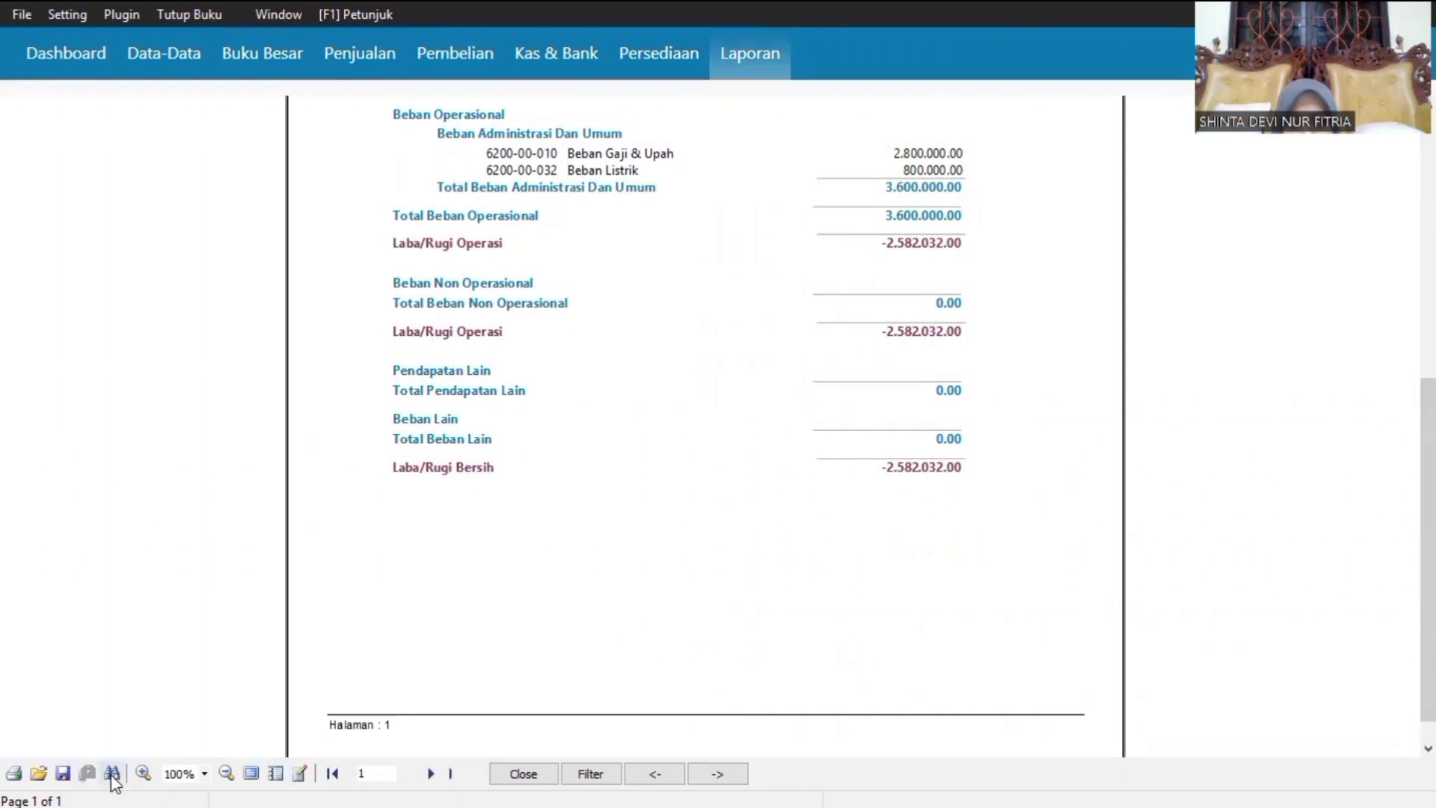
{"action": "left_click", "coordinate": [88, 774]}
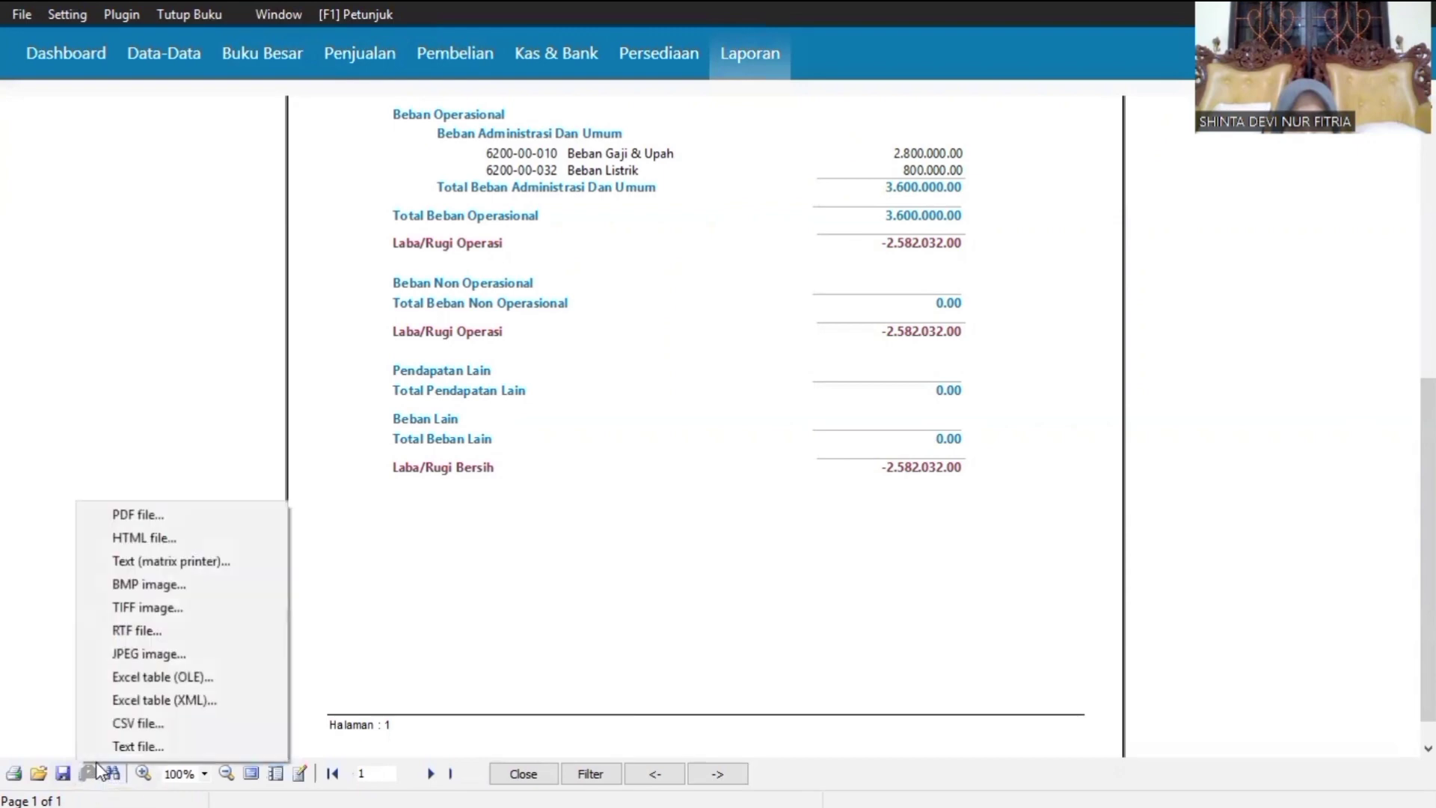
{"action": "left_click", "coordinate": [131, 514]}
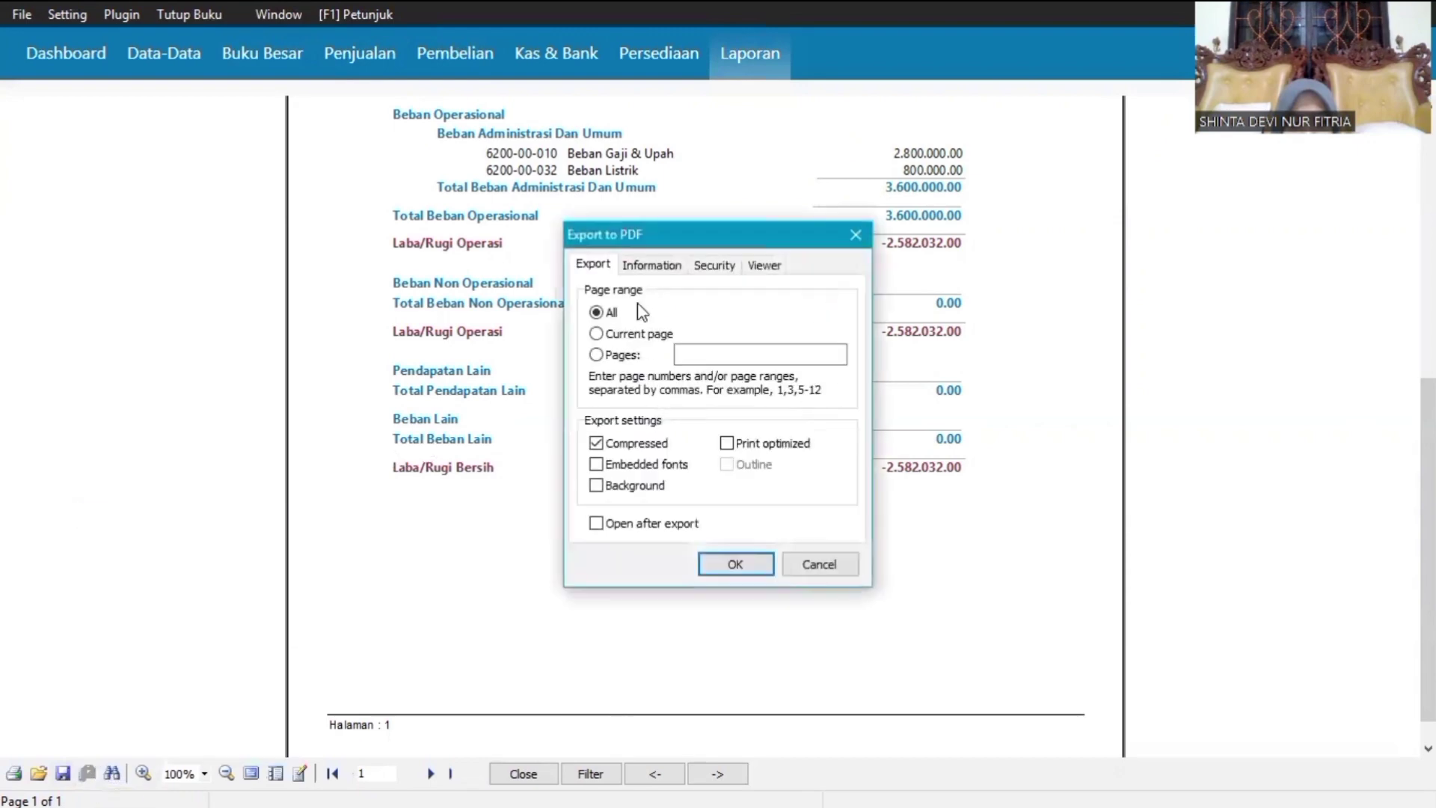
{"action": "left_click", "coordinate": [733, 564]}
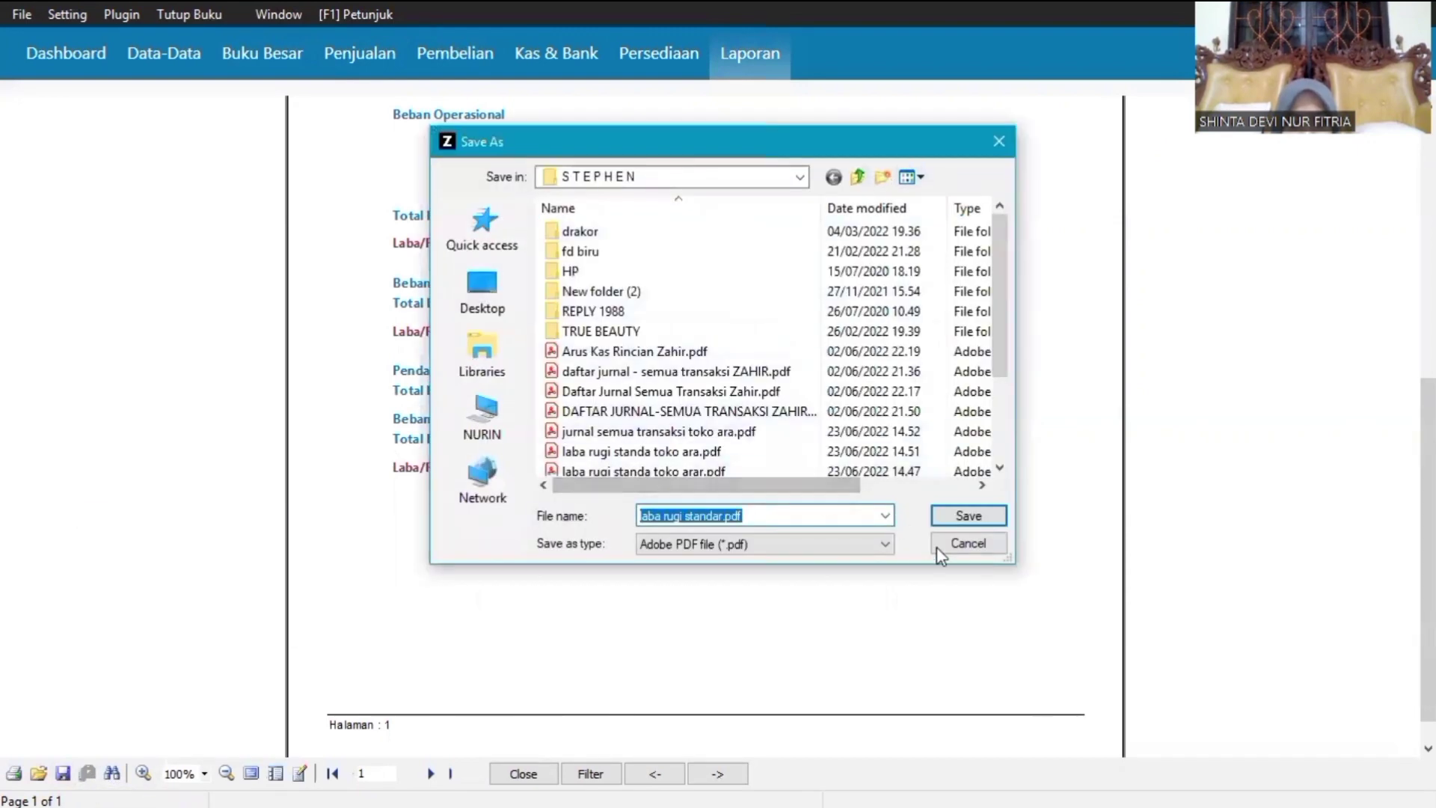
{"action": "left_click", "coordinate": [965, 544]}
{"action": "left_click", "coordinate": [523, 773]}
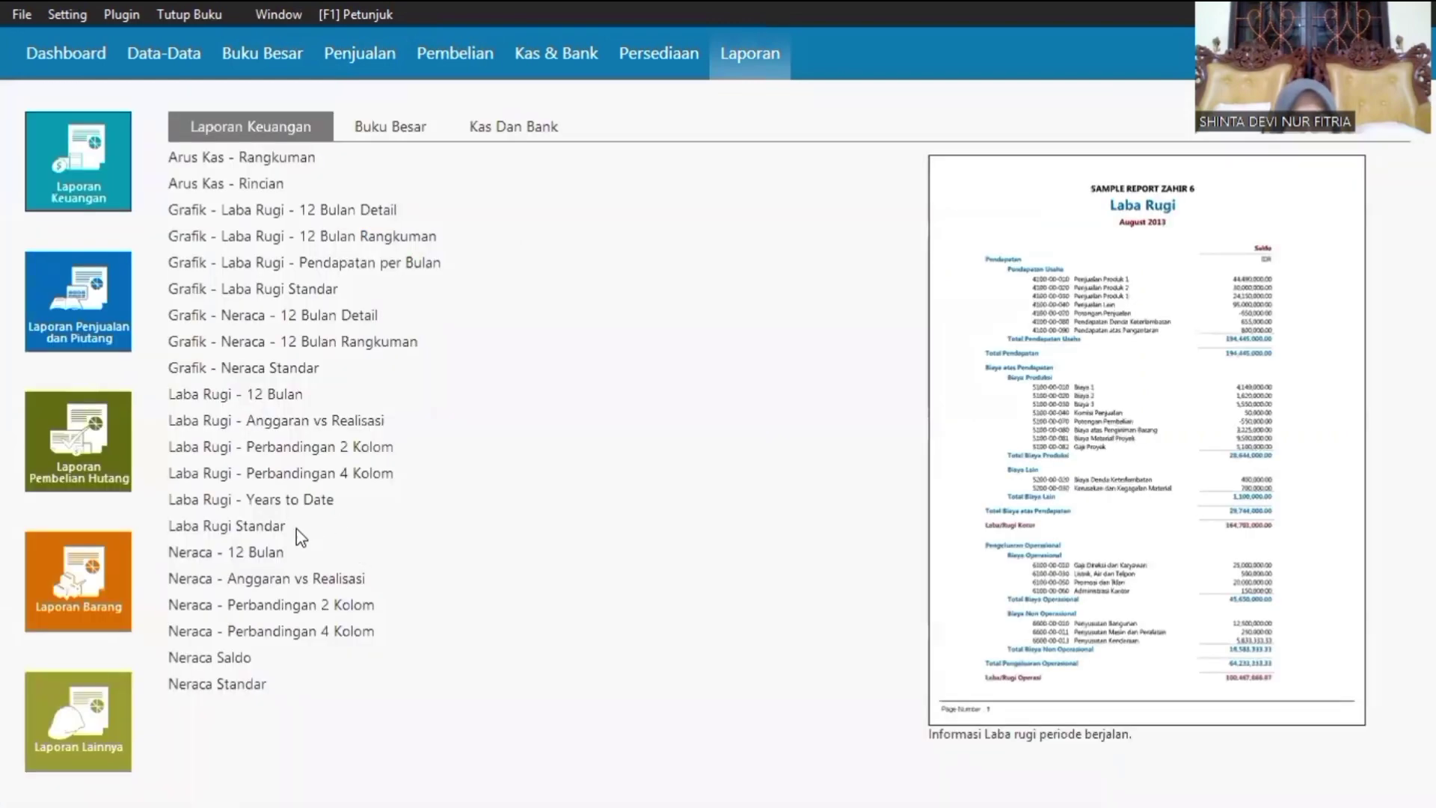
- Generate the Neraca Standar report for Mei 2022 and review it from Harta through Total Kewajiban dan Modal
{"action": "left_click", "coordinate": [233, 686]}
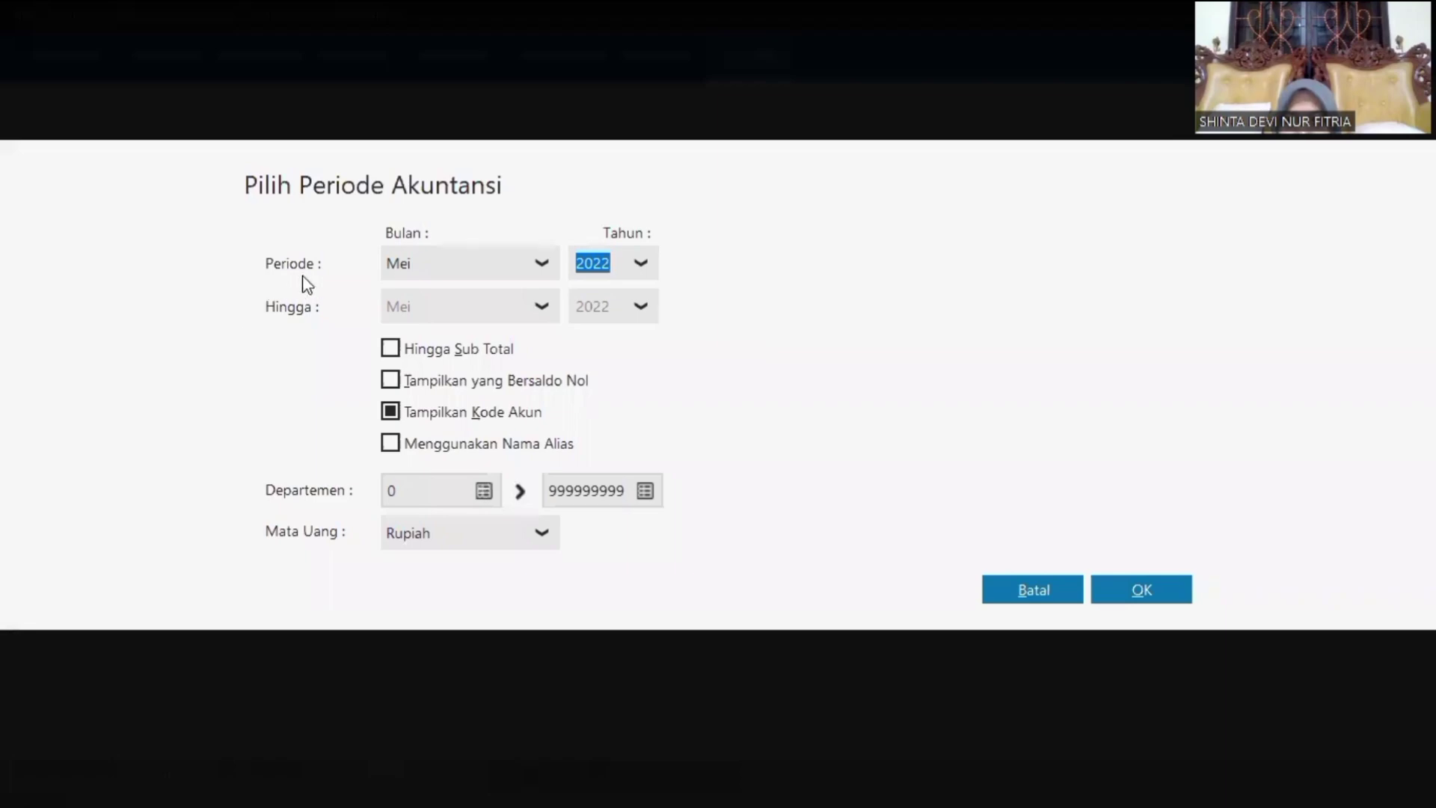
{"action": "left_click", "coordinate": [1140, 590]}
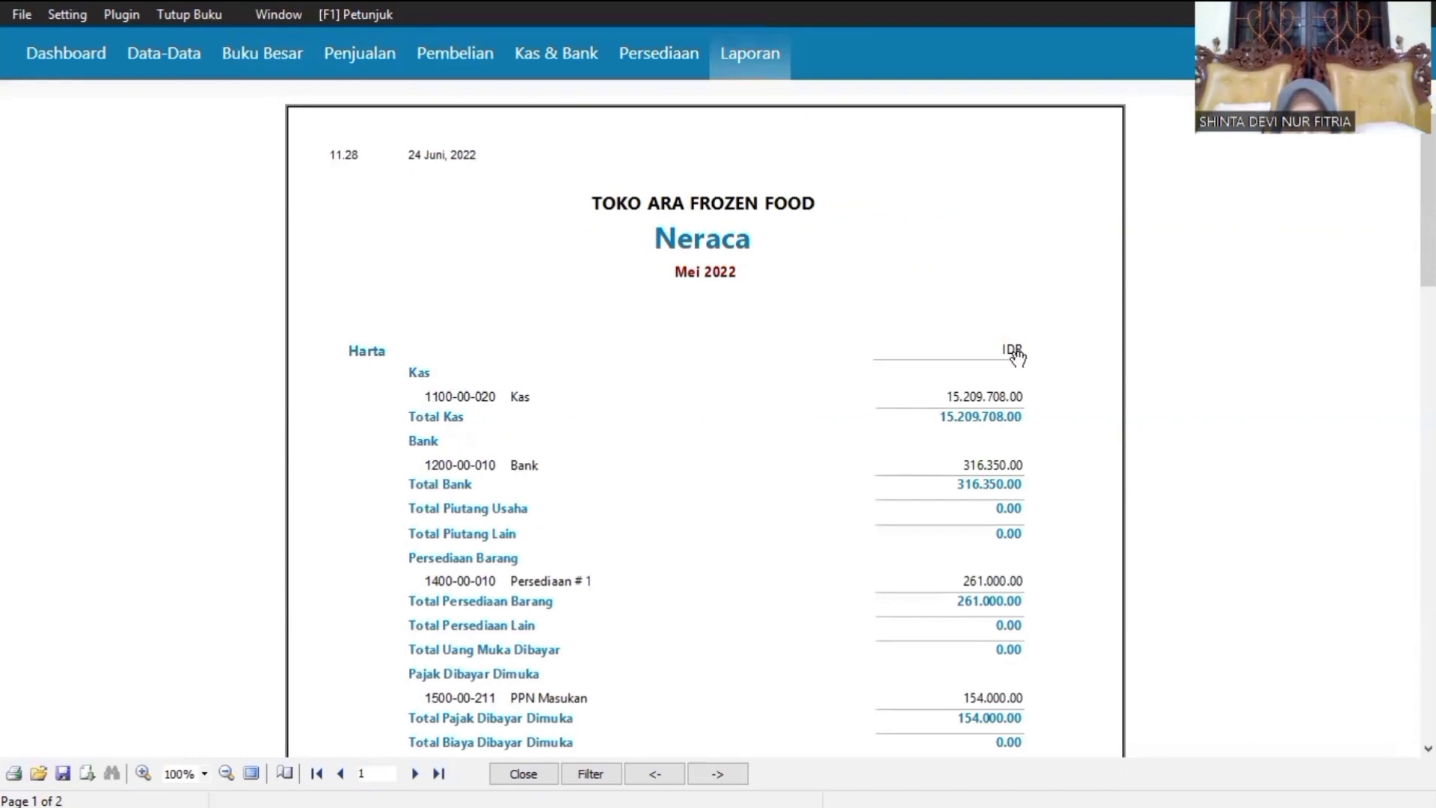
{"action": "scroll", "coordinate": [703, 426], "scroll_direction": "down", "scroll_amount": 6}
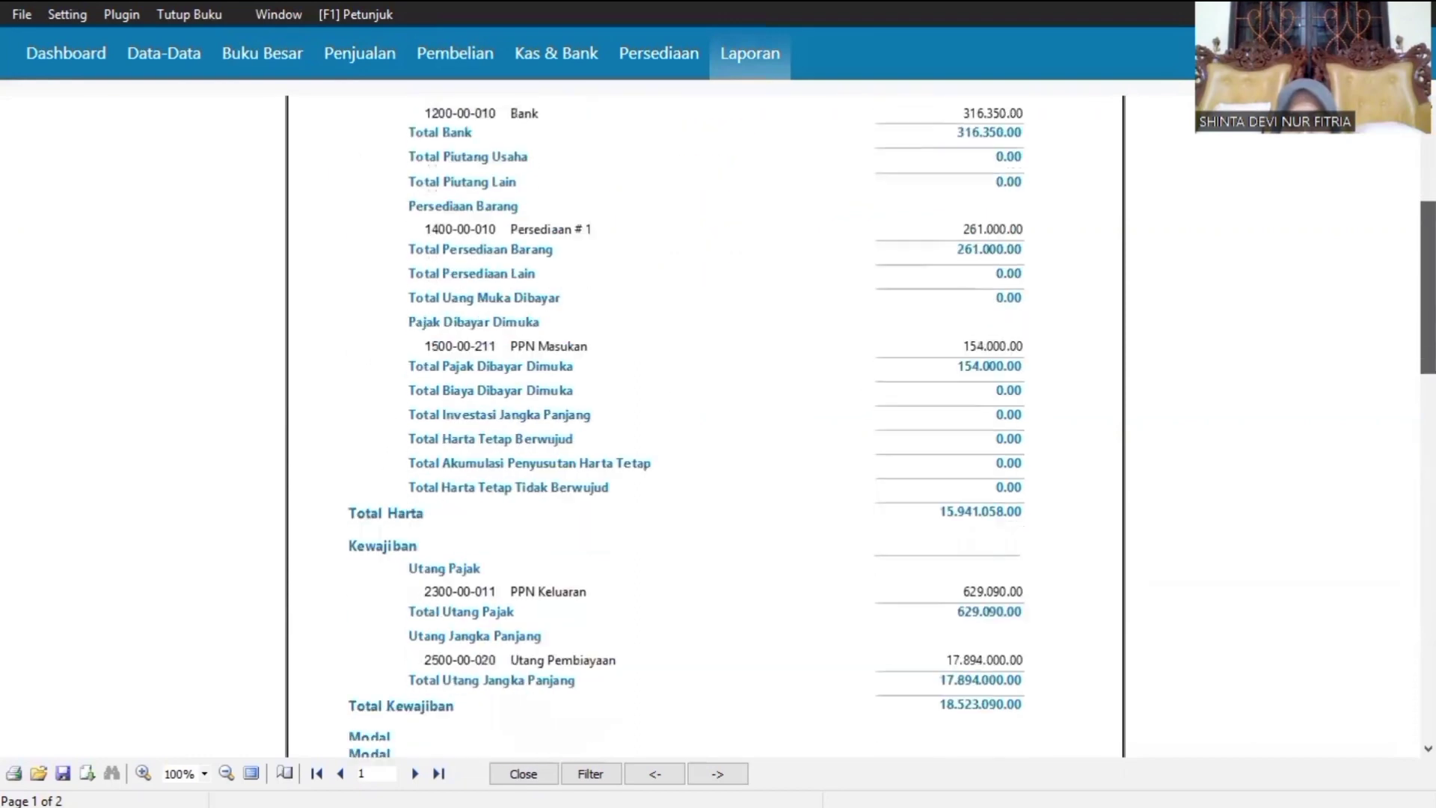
{"action": "scroll", "coordinate": [703, 426], "scroll_direction": "down", "scroll_amount": 4}
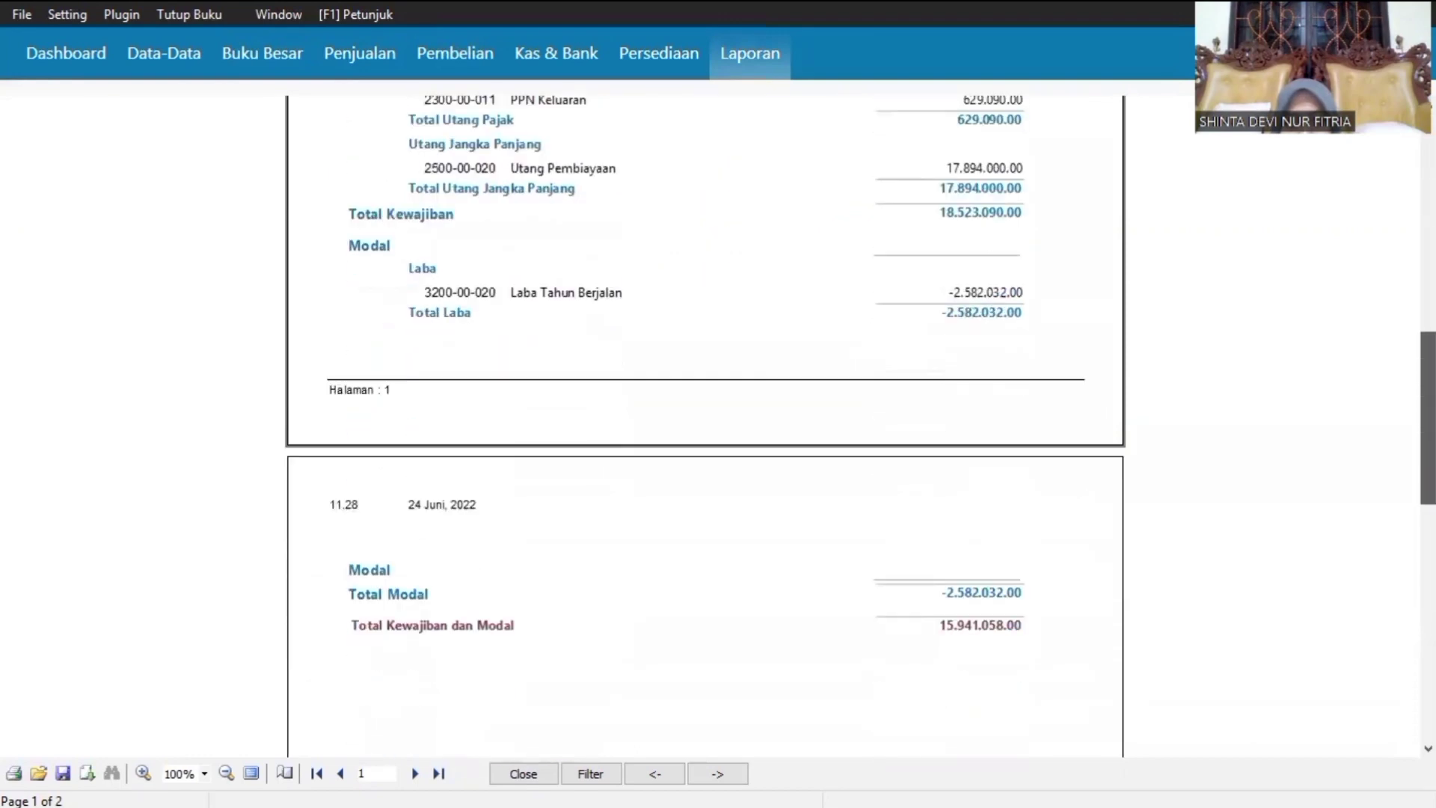
{"action": "scroll", "coordinate": [703, 426], "scroll_direction": "up", "scroll_amount": 1}
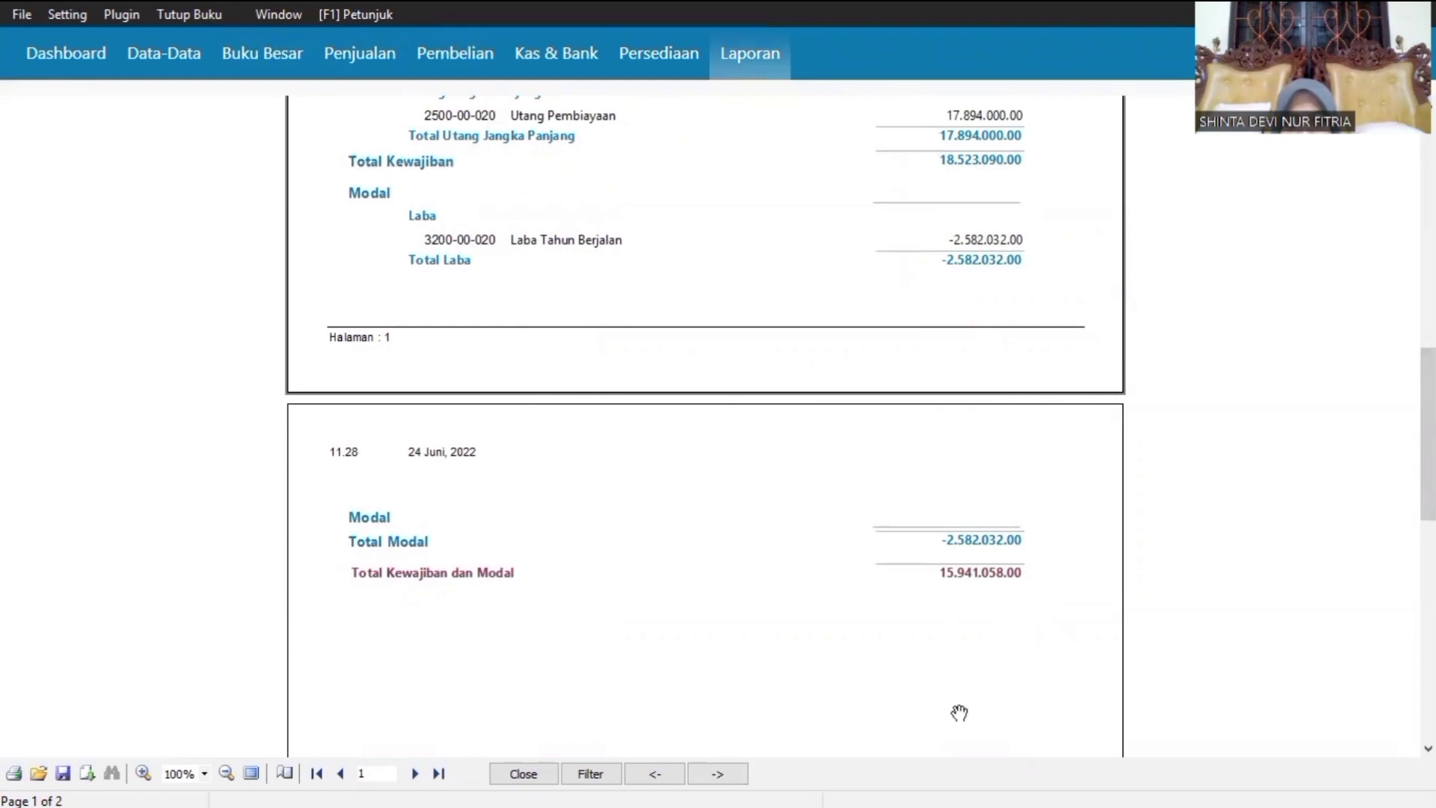
{"action": "left_click", "coordinate": [733, 779]}
- Generate the Daftar Jurnal - Semua Transaksi report for 01/05/2022 to 31/05/2022, review all its pages, and close it
{"action": "left_click", "coordinate": [252, 265]}
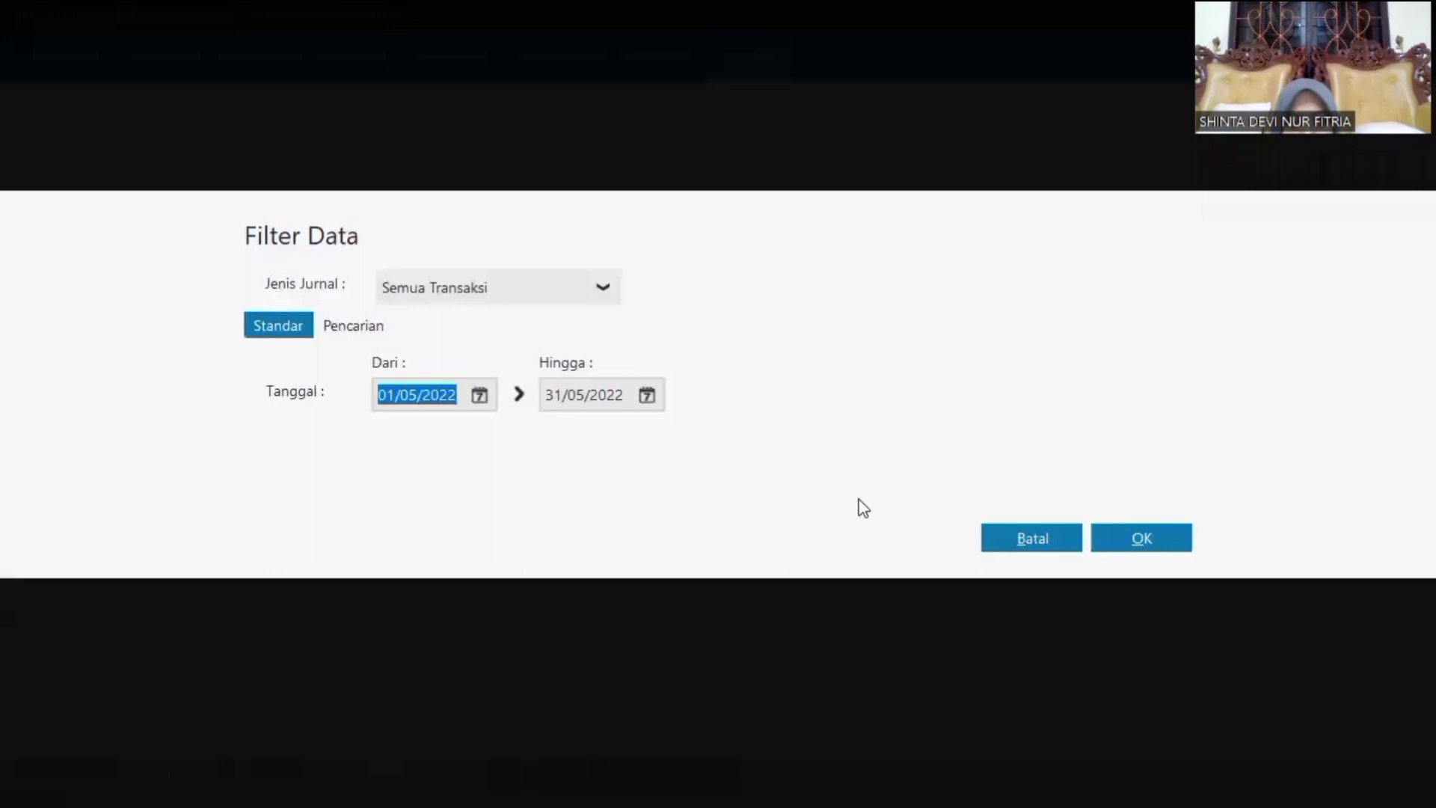
{"action": "left_click", "coordinate": [1168, 541]}
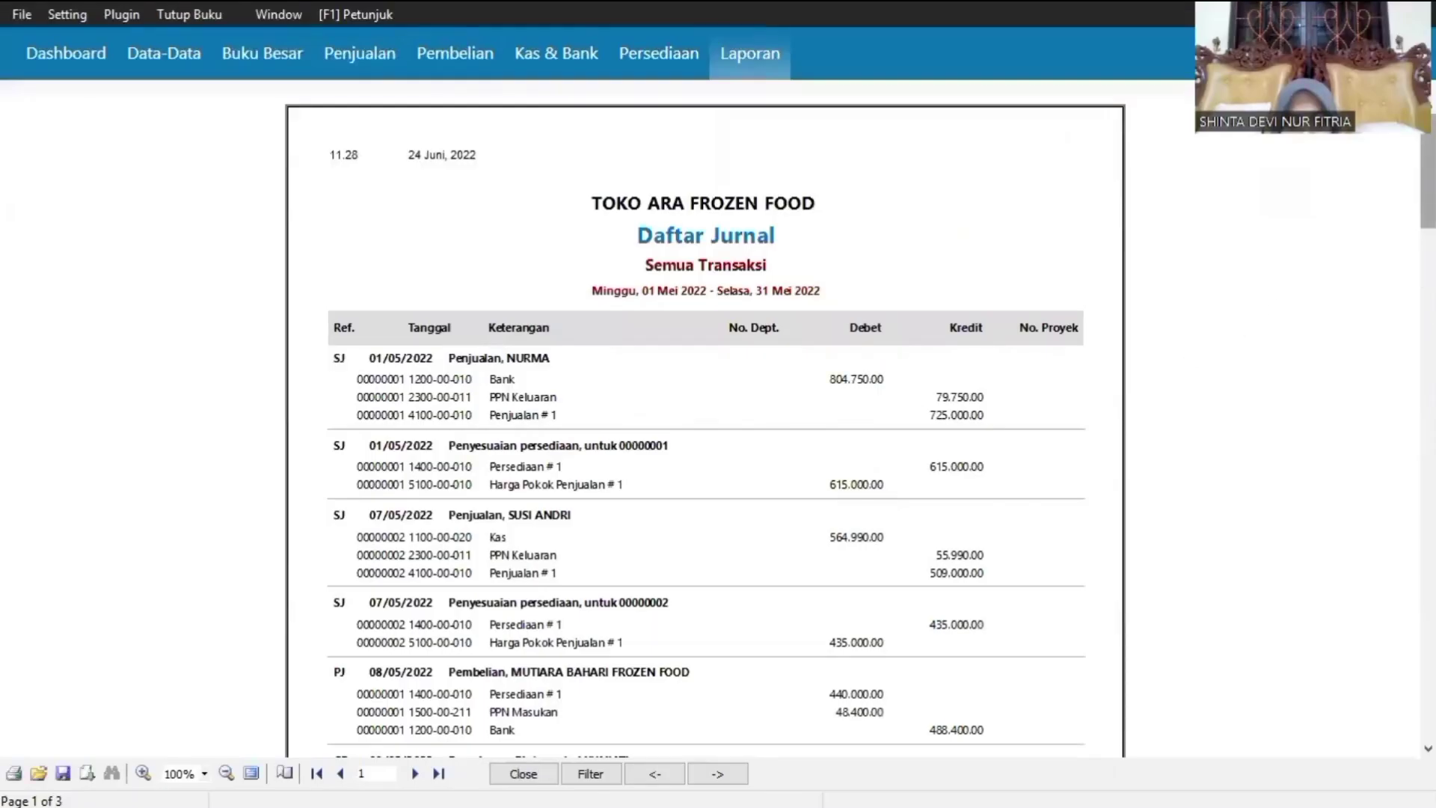
{"action": "scroll", "coordinate": [705, 419], "scroll_direction": "down", "scroll_amount": 10}
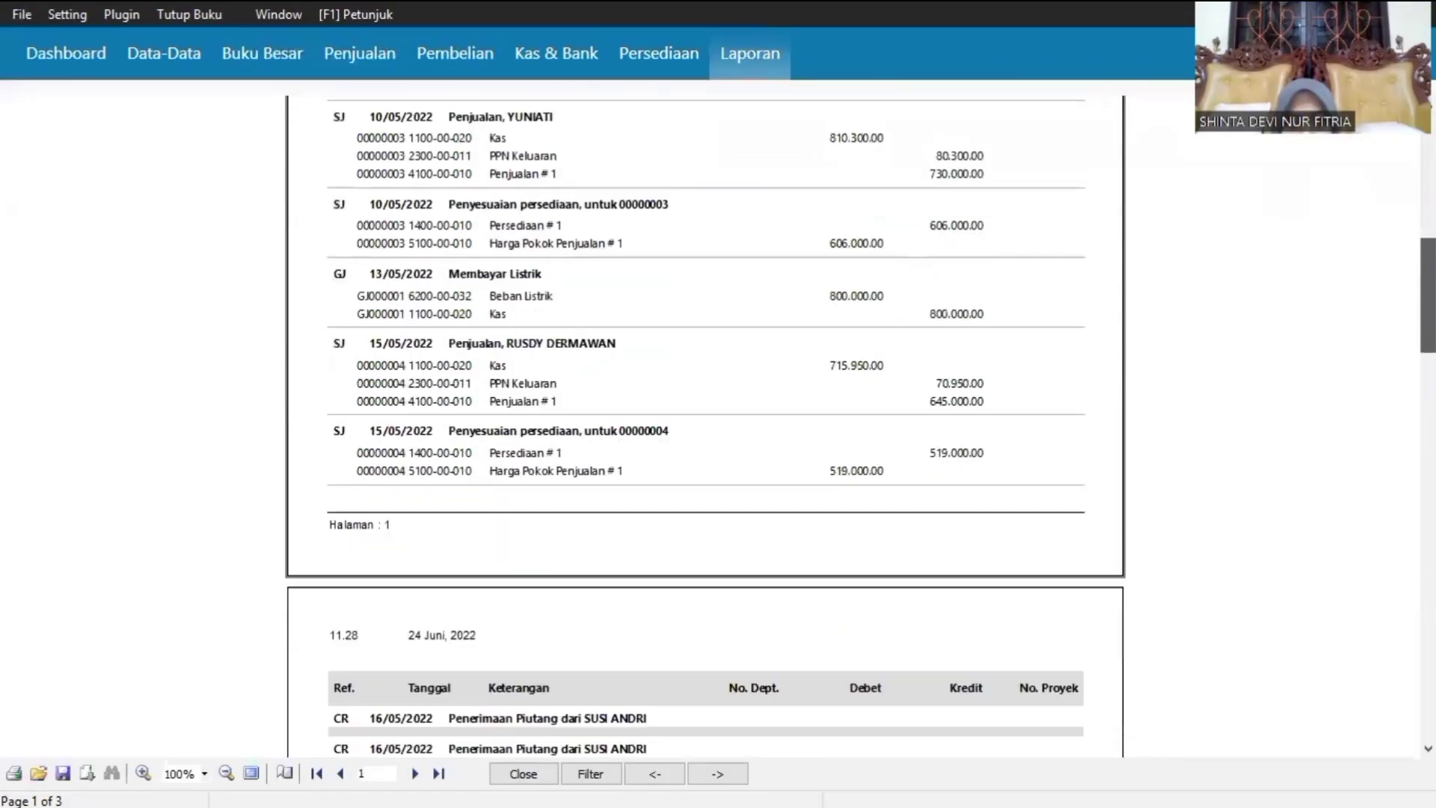
{"action": "scroll", "coordinate": [706, 419], "scroll_direction": "down", "scroll_amount": 10}
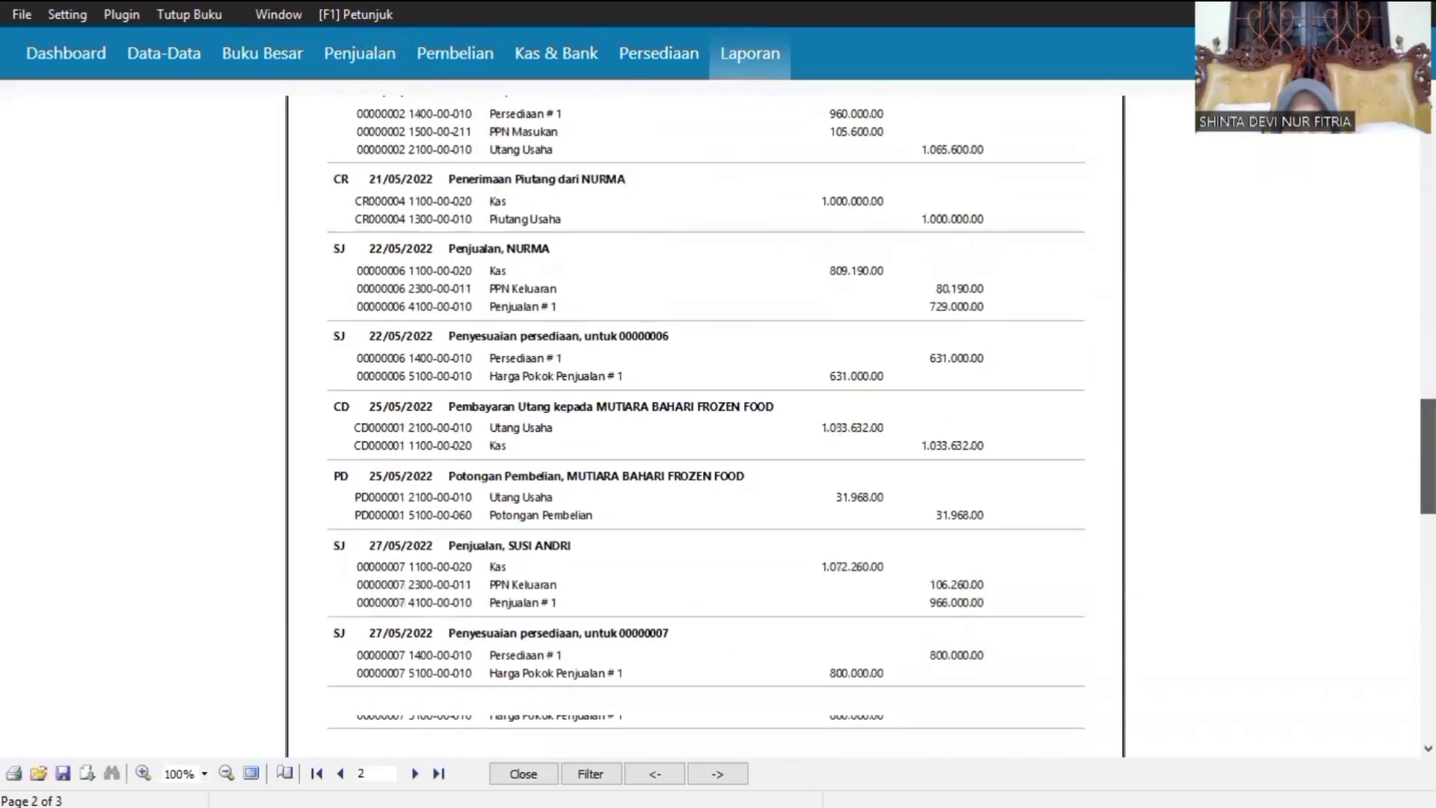
{"action": "scroll", "coordinate": [705, 419], "scroll_direction": "down", "scroll_amount": 10}
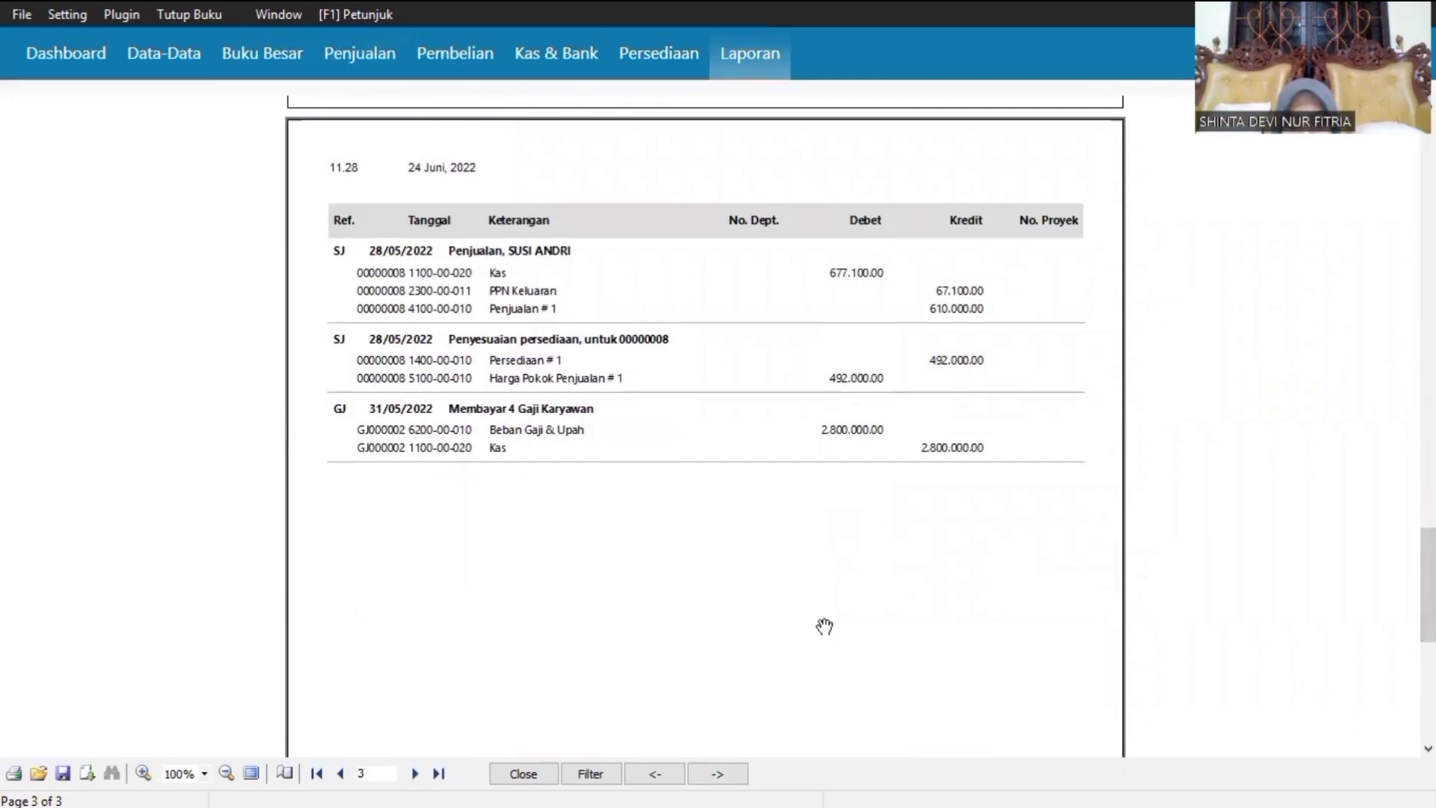
{"action": "left_click", "coordinate": [516, 773]}
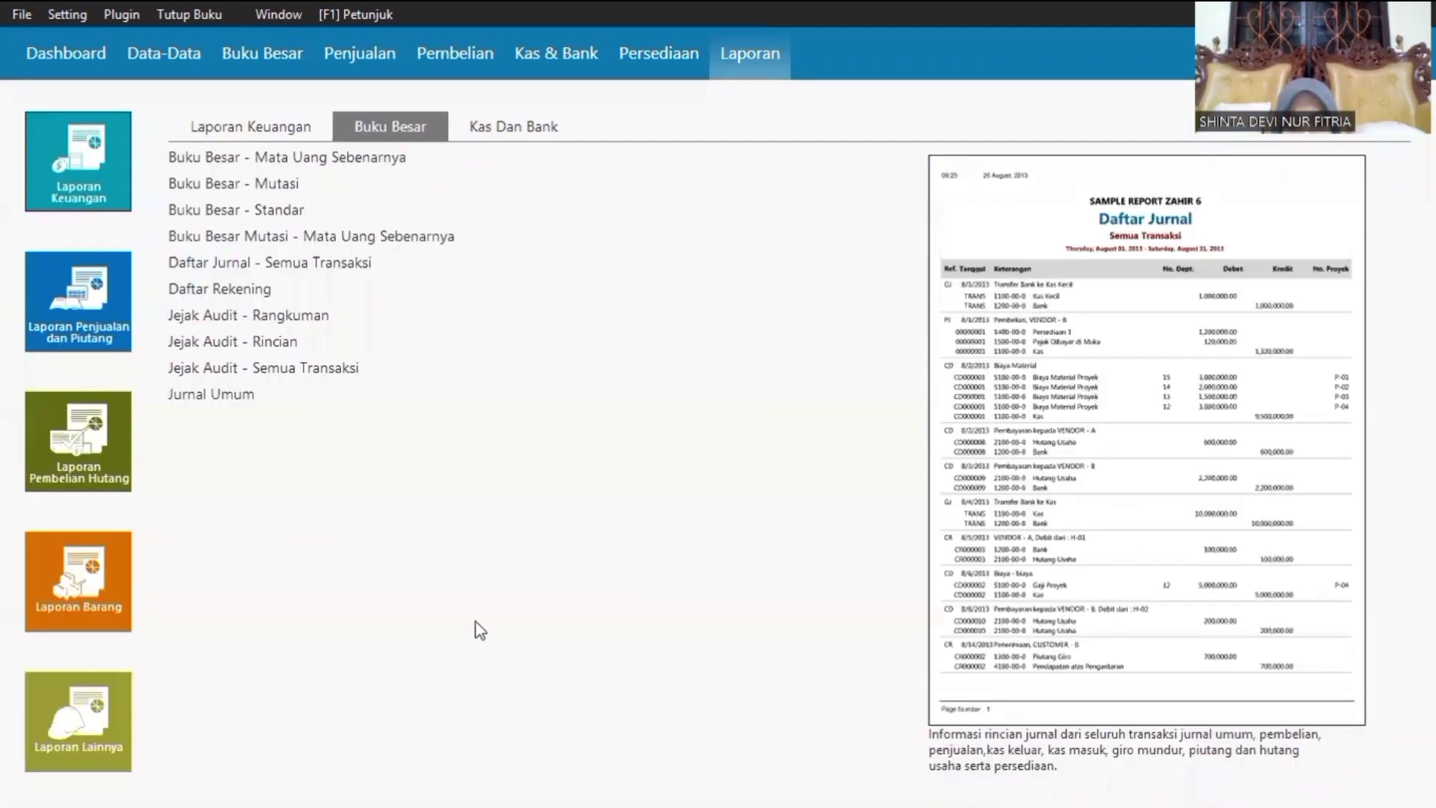
{"action": "mouse_move", "coordinate": [519, 236]}
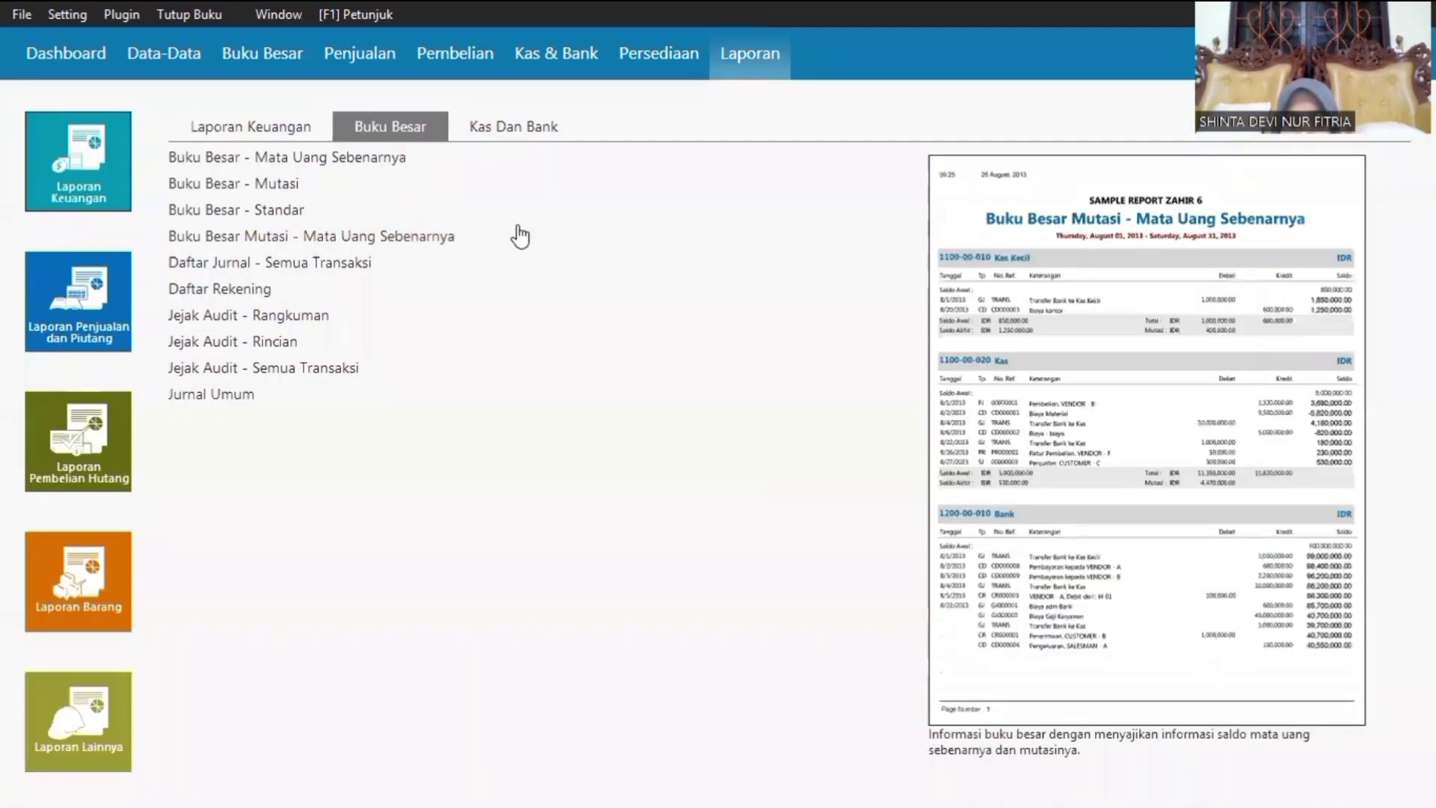